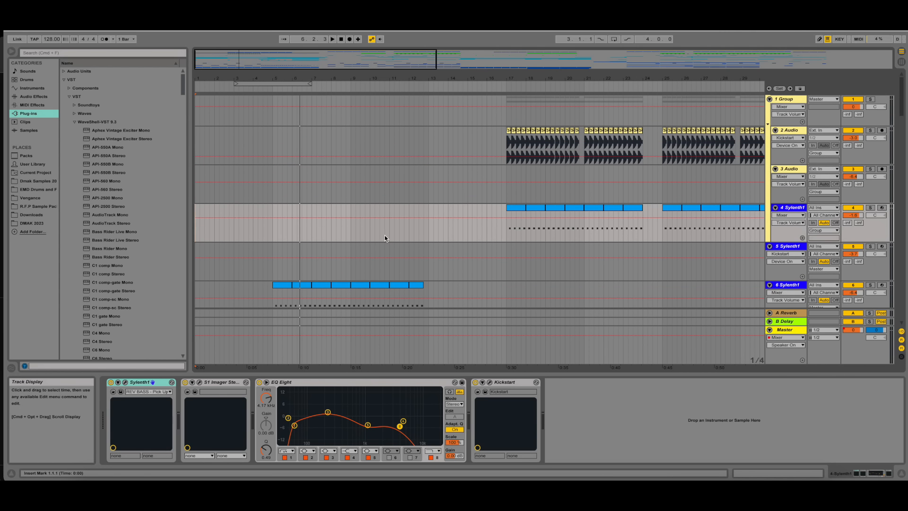
Survey the full song arrangement, from the first group of tracks down through the audio, sweep and Serum tracks.
key(minus)
key(minus)
scroll(428, 202, down, 12)
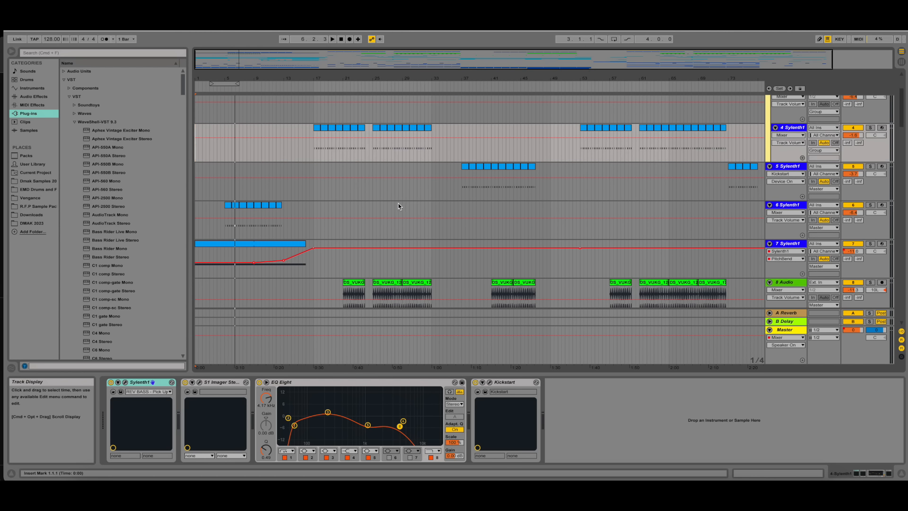
scroll(383, 207, down, 8)
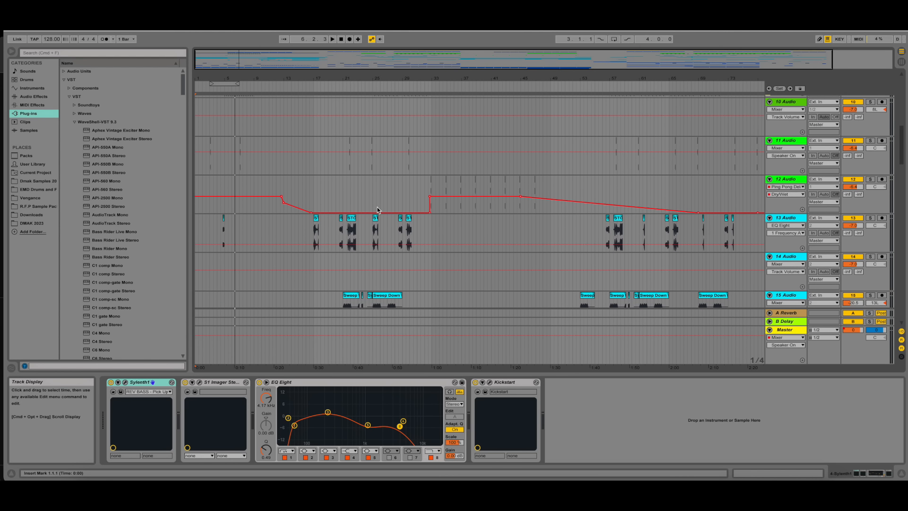
scroll(374, 210, down, 20)
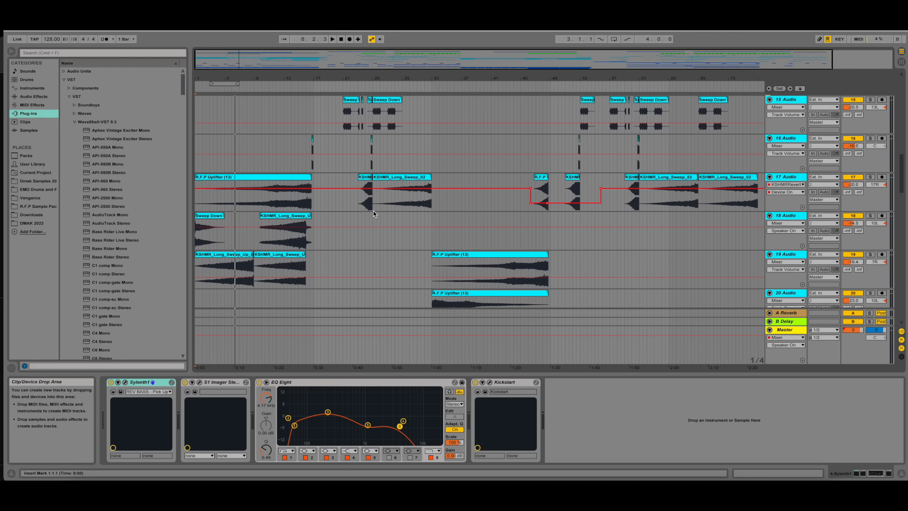
scroll(313, 205, down, 7)
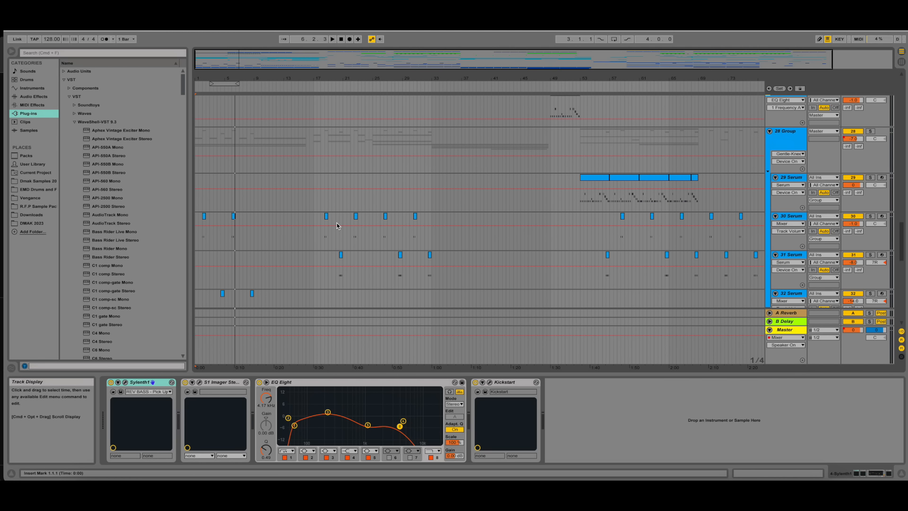
scroll(337, 223, down, 20)
scroll(218, 171, up, 20)
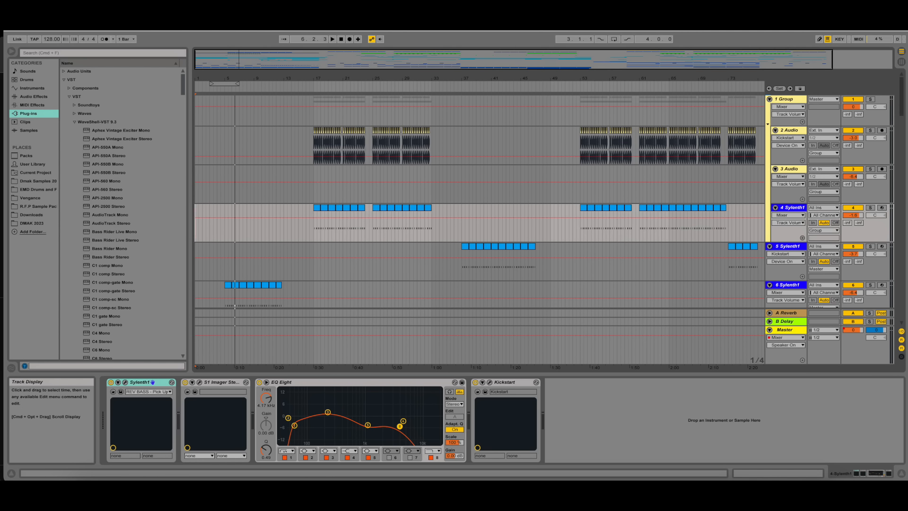
Return the playhead to the start of the song and play the arrangement from bar 1.
click(340, 39)
scroll(339, 200, down, 5)
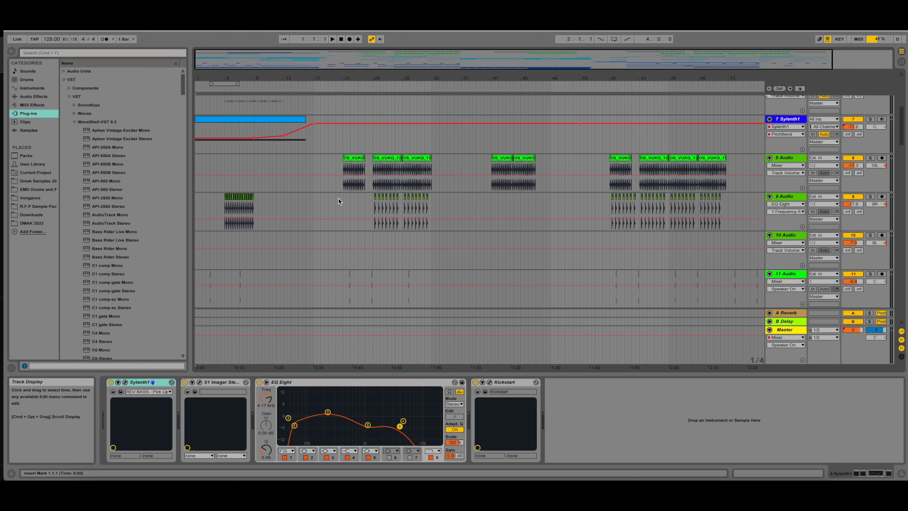
scroll(339, 200, up, 5)
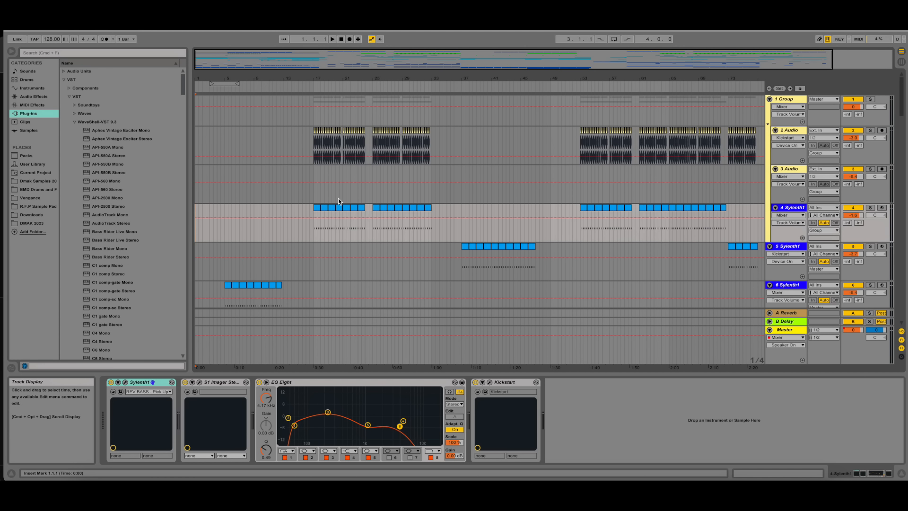
key(space)
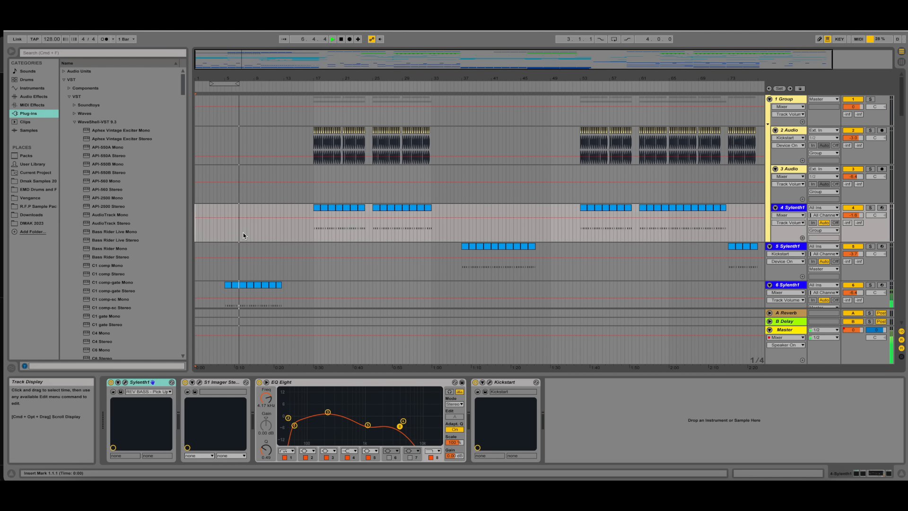
Examine the intro clips on the bass, drum, sweep and Serum tracks and stop playback along the way.
scroll(291, 209, down, 6)
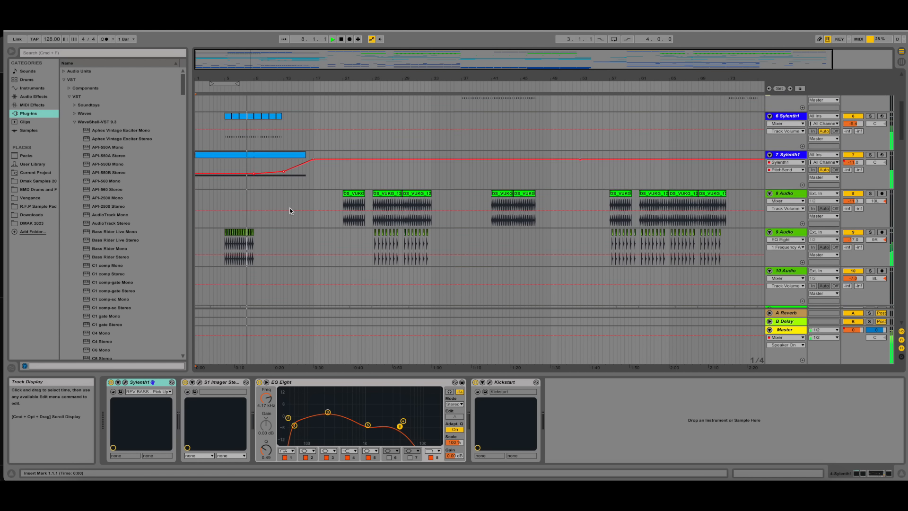
scroll(284, 211, down, 8)
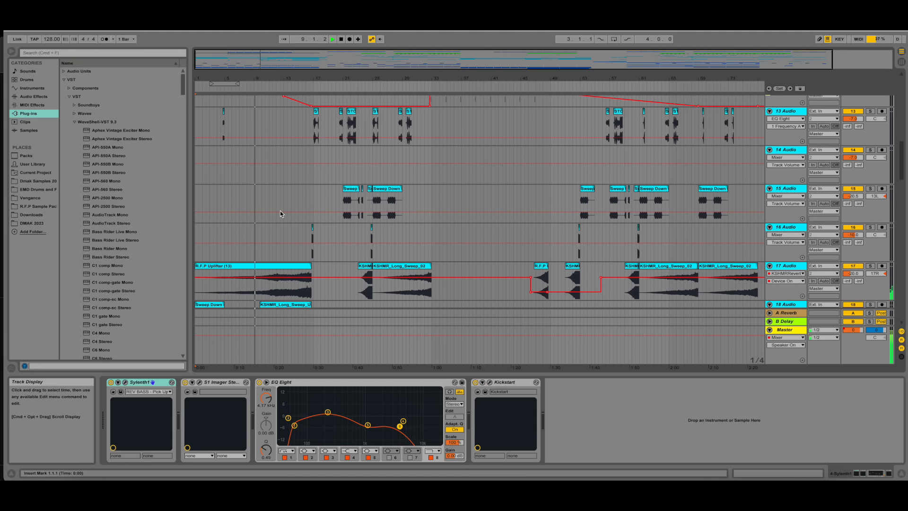
scroll(280, 214, down, 6)
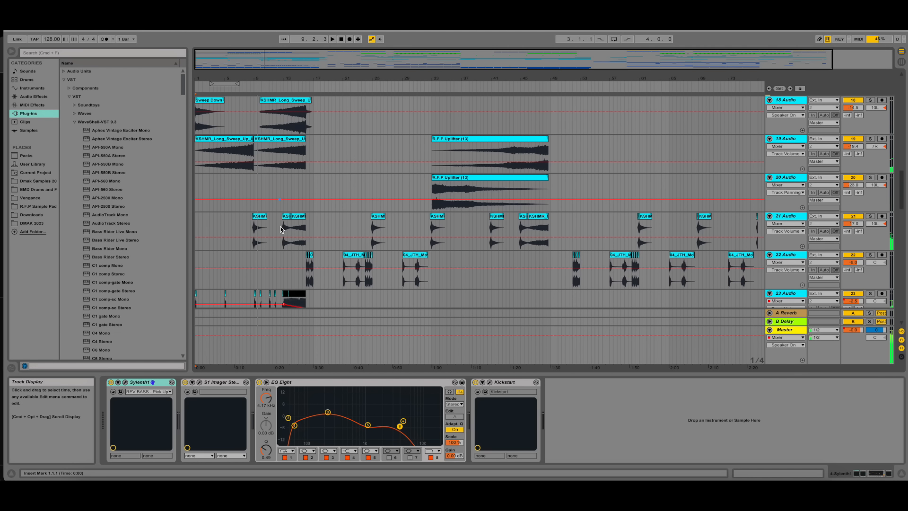
scroll(283, 229, down, 18)
scroll(286, 229, up, 16)
scroll(287, 229, up, 15)
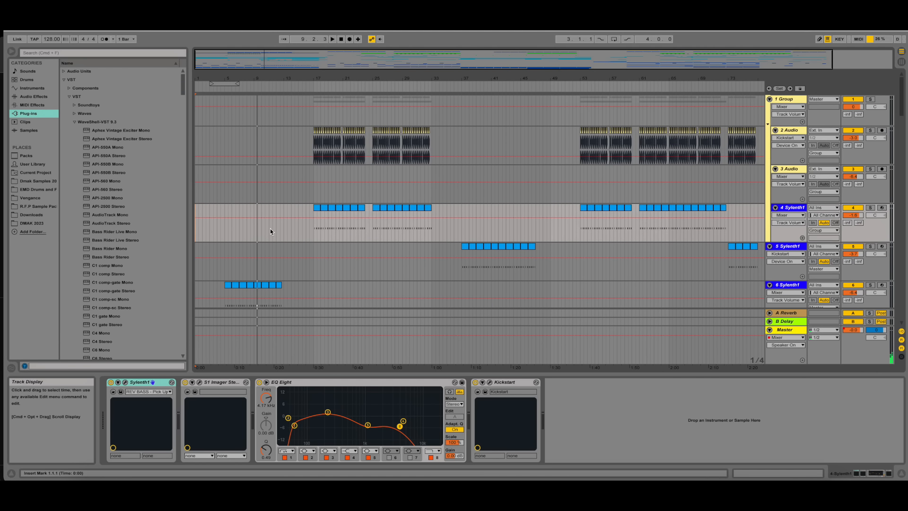
scroll(270, 229, down, 20)
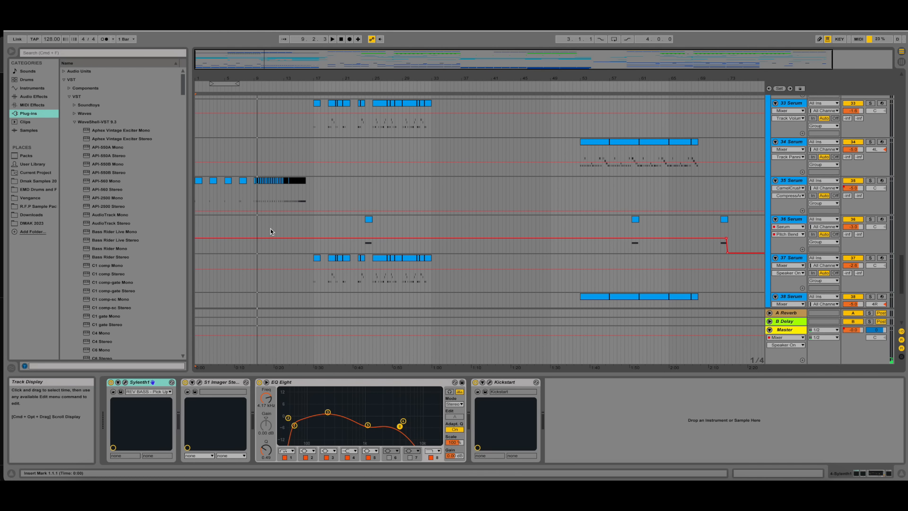
scroll(284, 231, up, 13)
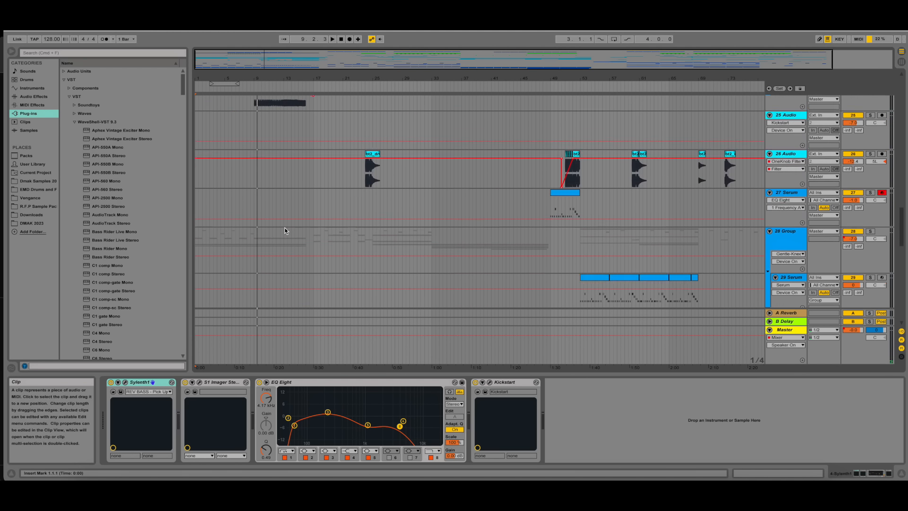
Solo track 23 Audio and play its clips from bar 13 and from just before bar 5.
click(256, 230)
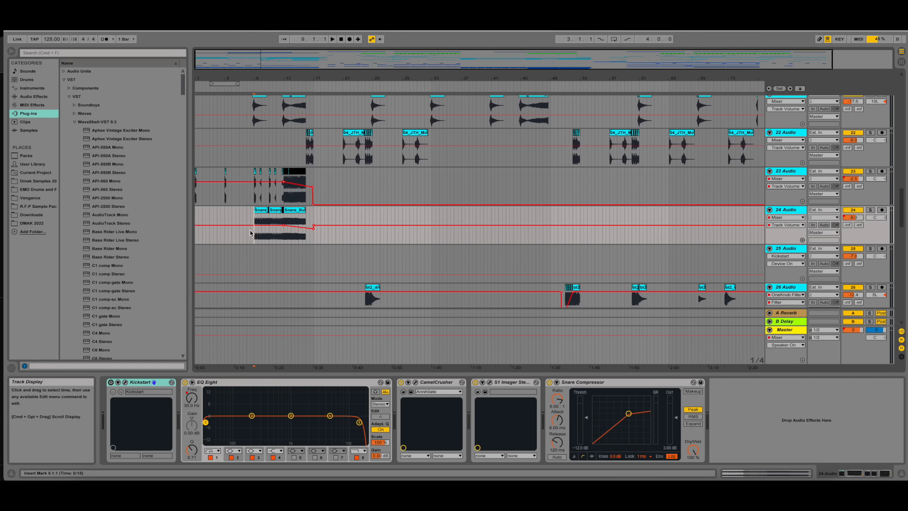
scroll(257, 230, up, 3)
click(283, 261)
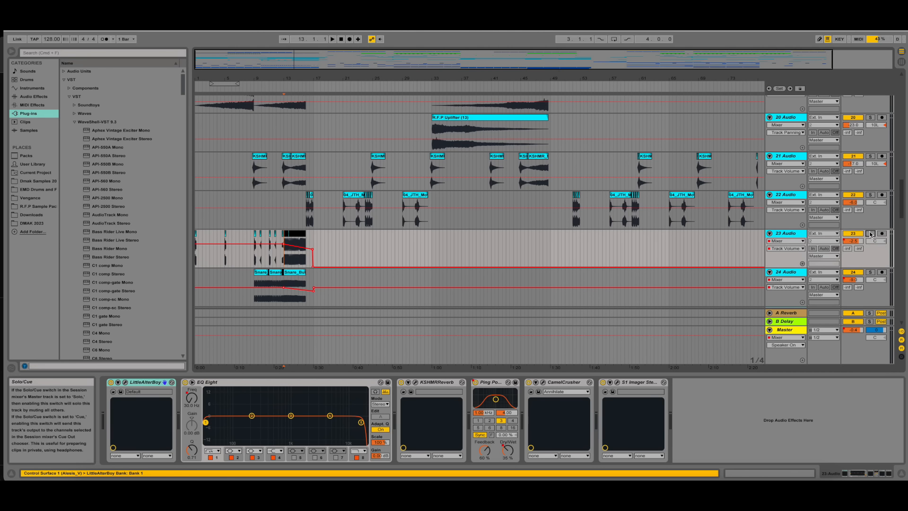
key(space)
click(224, 256)
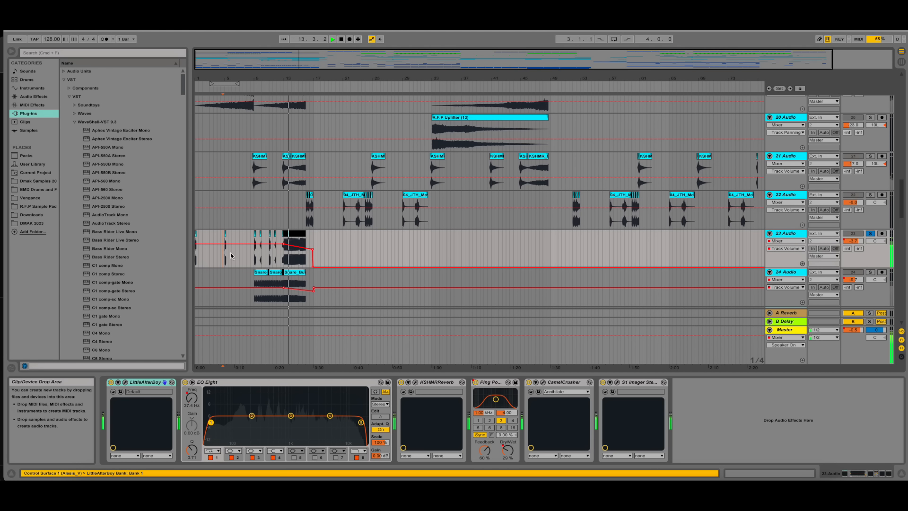
key(space)
key(space)
key(space)
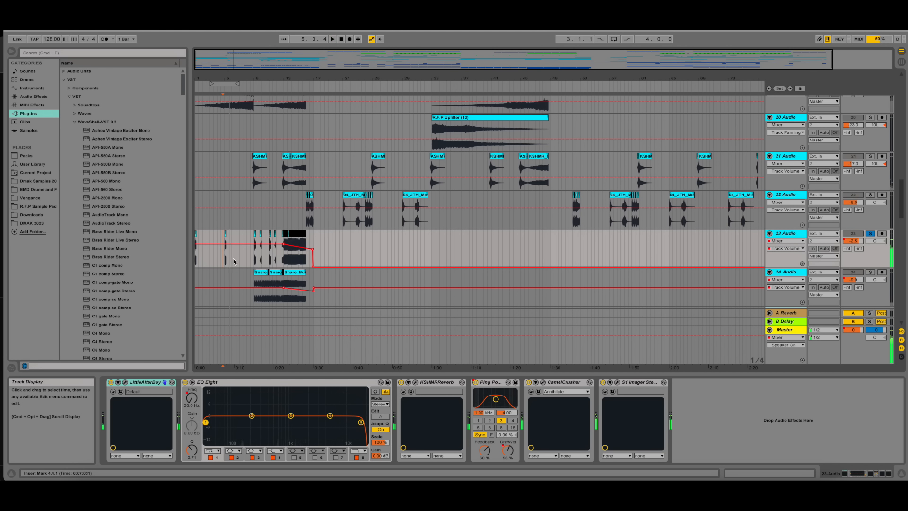
Turn off all six devices on track 23 Audio and play its first clip at bar 1 without effects.
click(198, 237)
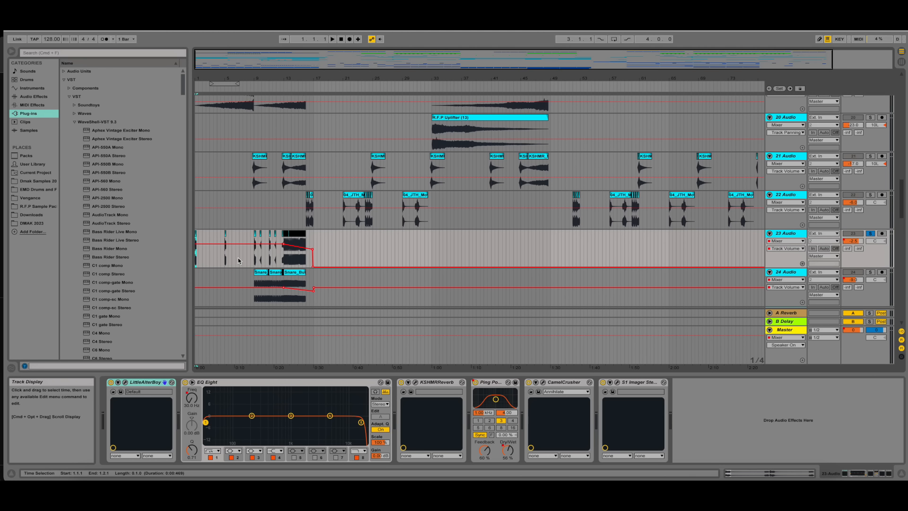
click(185, 382)
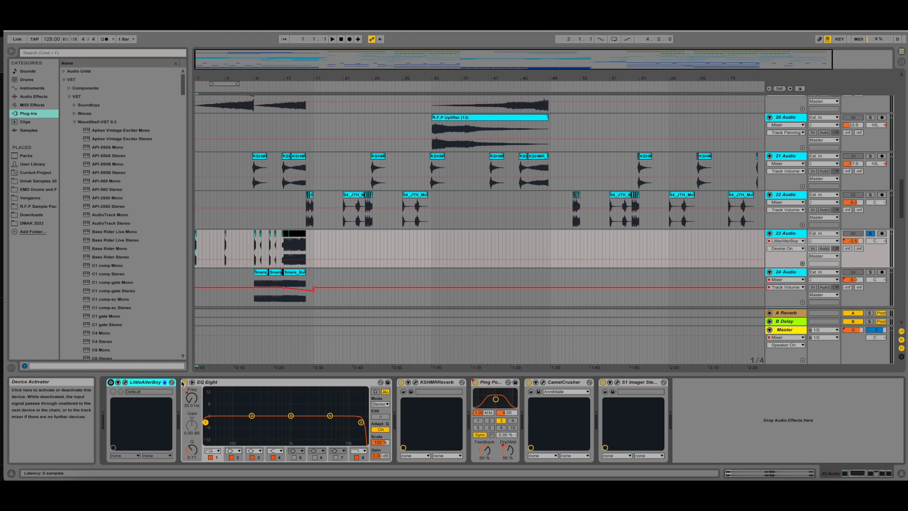
click(401, 383)
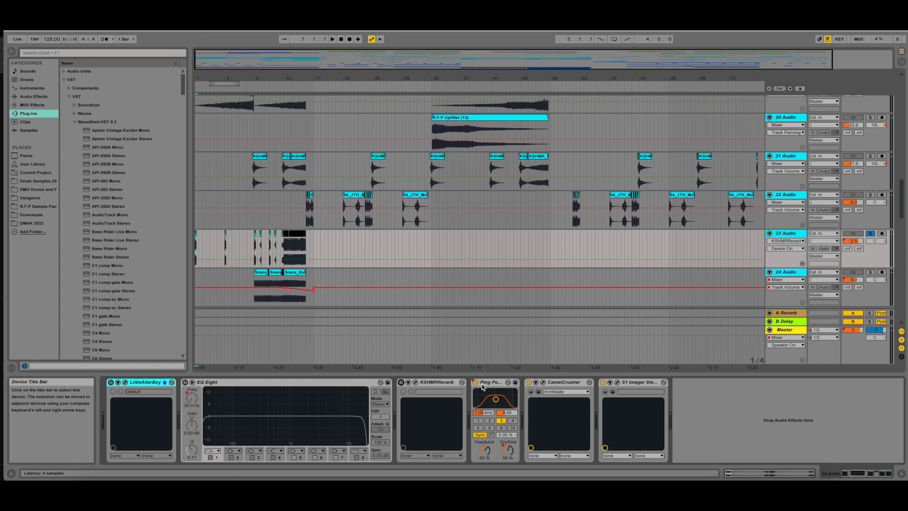
click(475, 382)
click(528, 382)
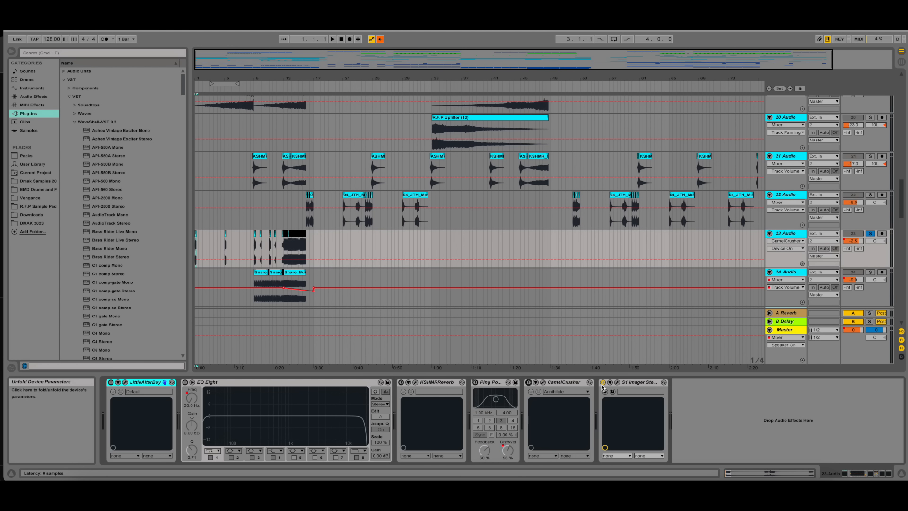
click(603, 383)
key(space)
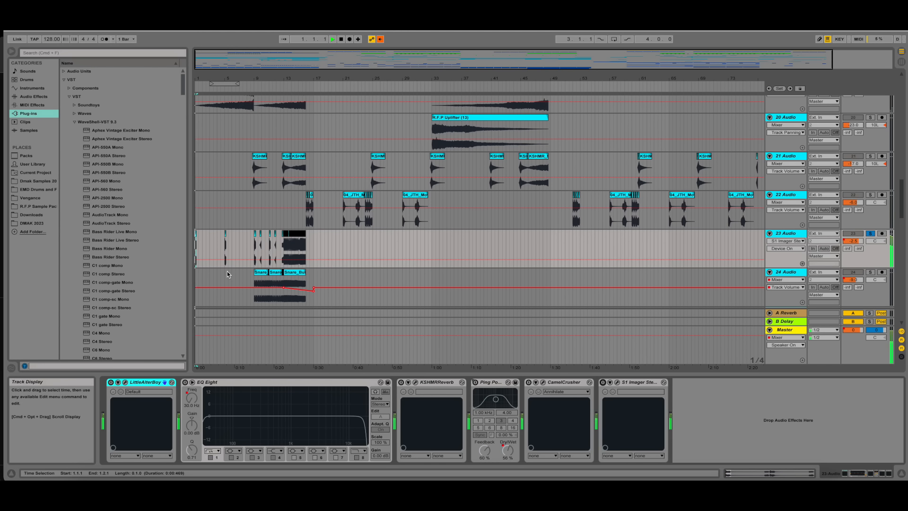
key(space)
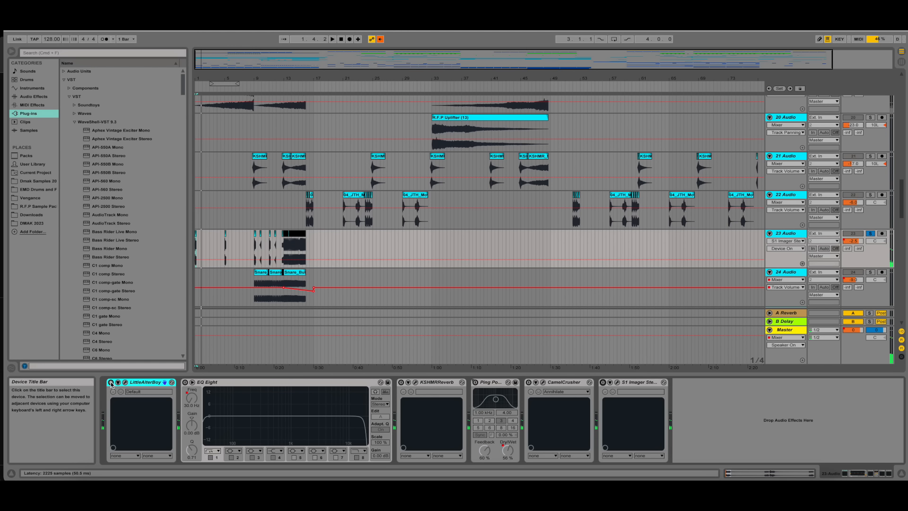
Turn all six devices on track 23 Audio back on and play the clip at bar 1 with its effects.
click(110, 382)
click(185, 382)
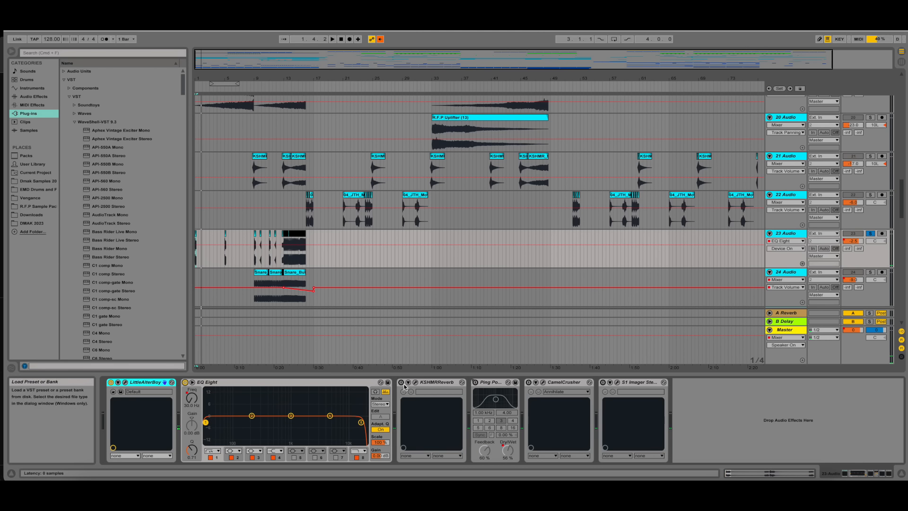
click(401, 382)
click(475, 385)
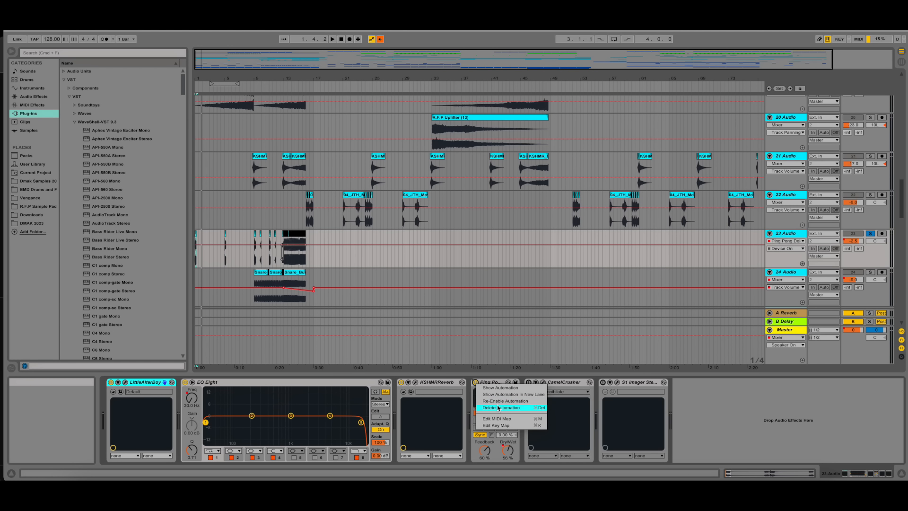
click(536, 382)
click(528, 382)
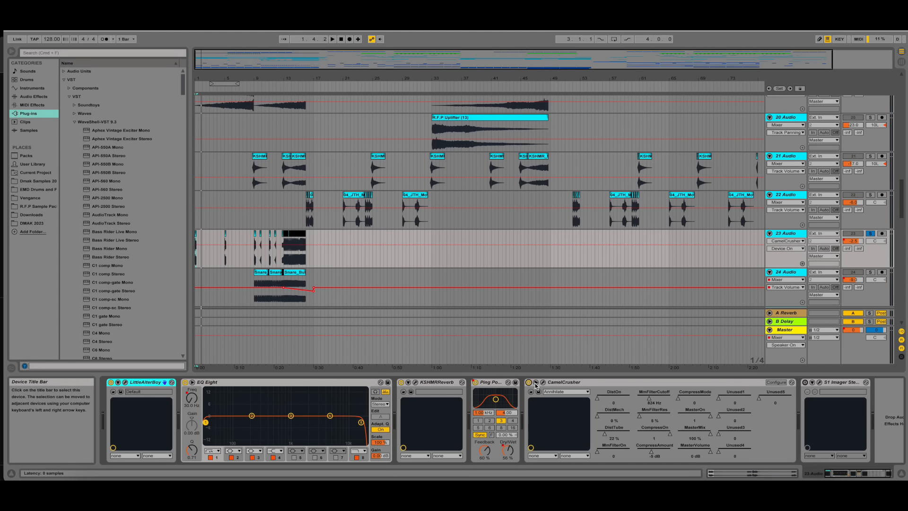
click(536, 382)
click(603, 382)
click(603, 382)
key(space)
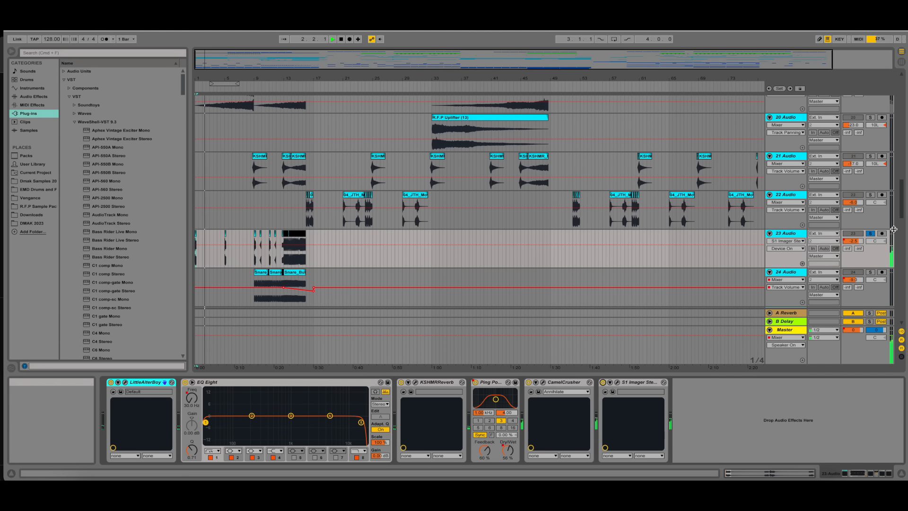
key(space)
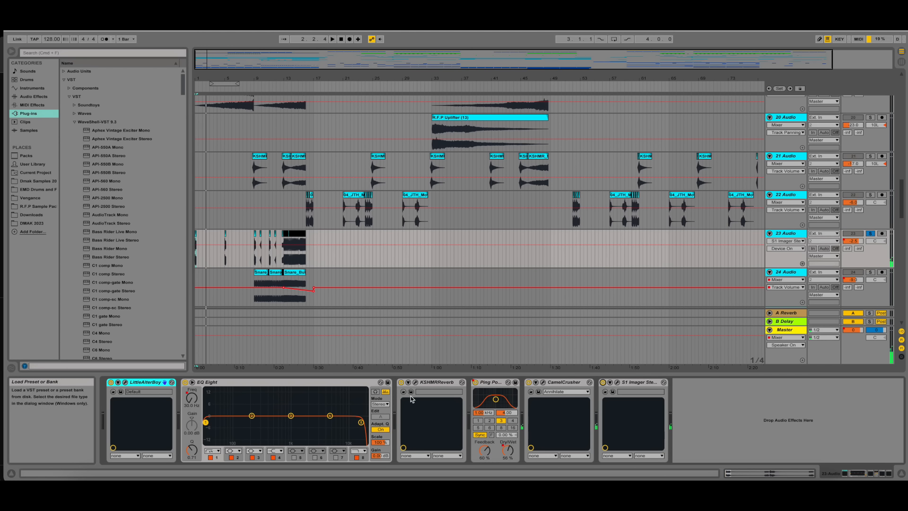
Examine the KSHMRReverb, CamelCrusher and S1 Imager plug-in settings on track 23 Audio, including the imager's width.
click(416, 382)
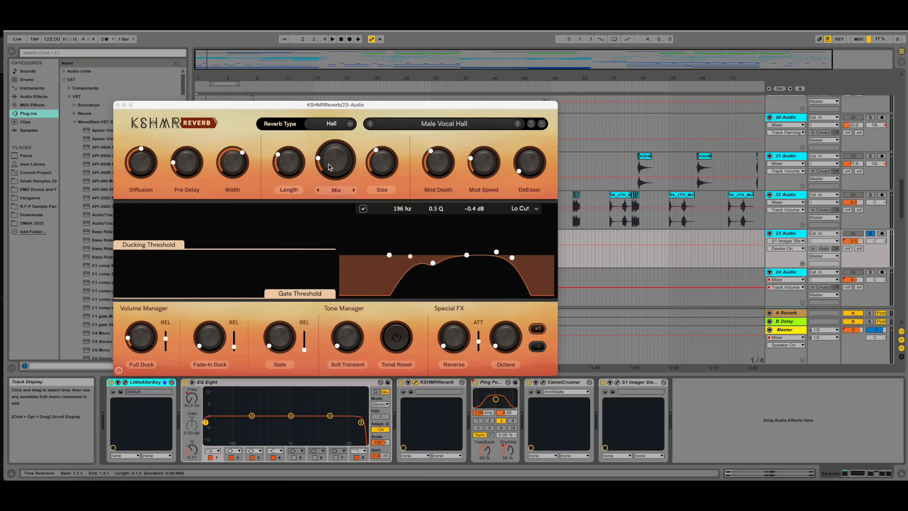
click(117, 105)
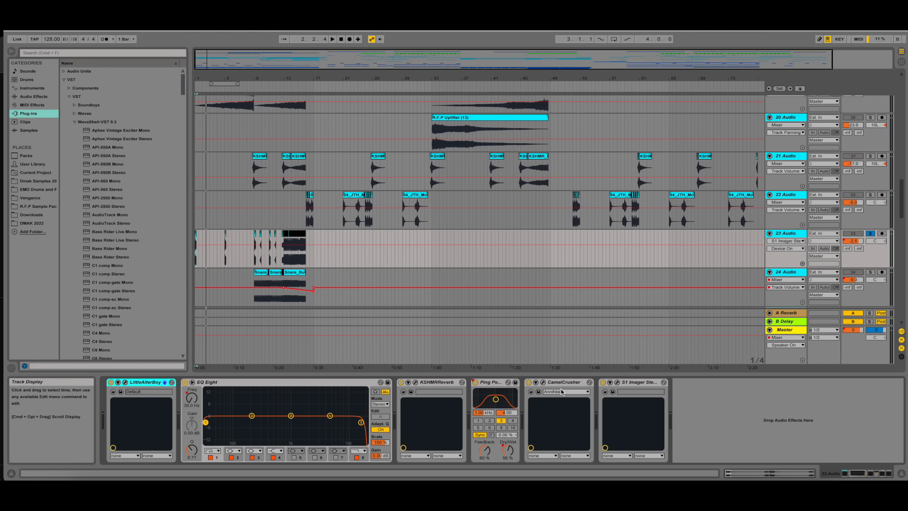
click(544, 383)
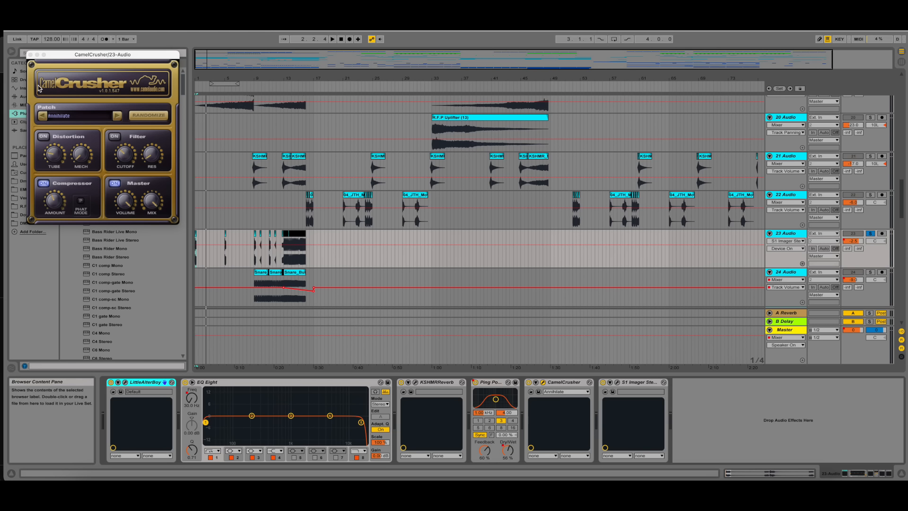
click(30, 55)
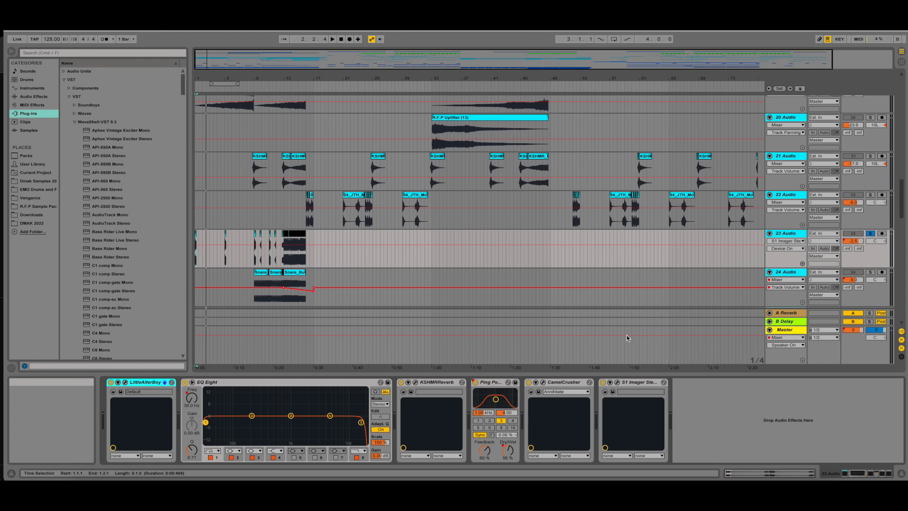
click(618, 382)
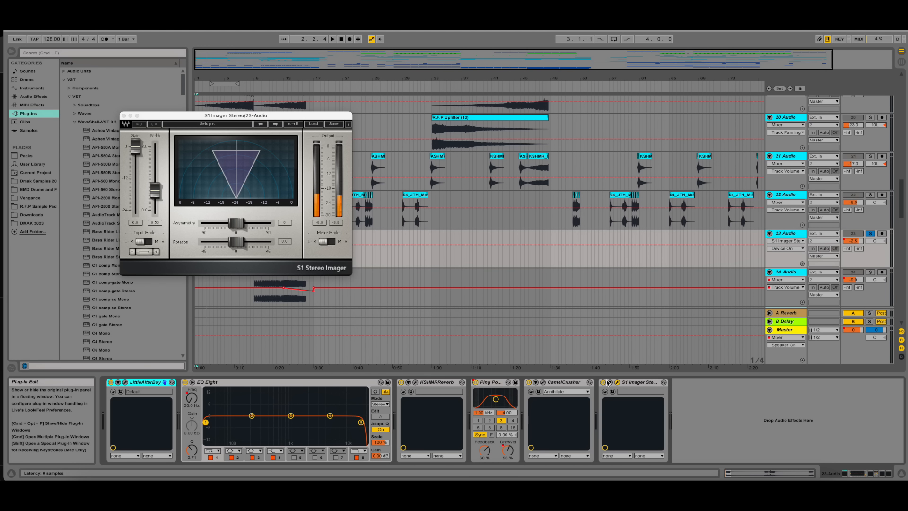
click(153, 224)
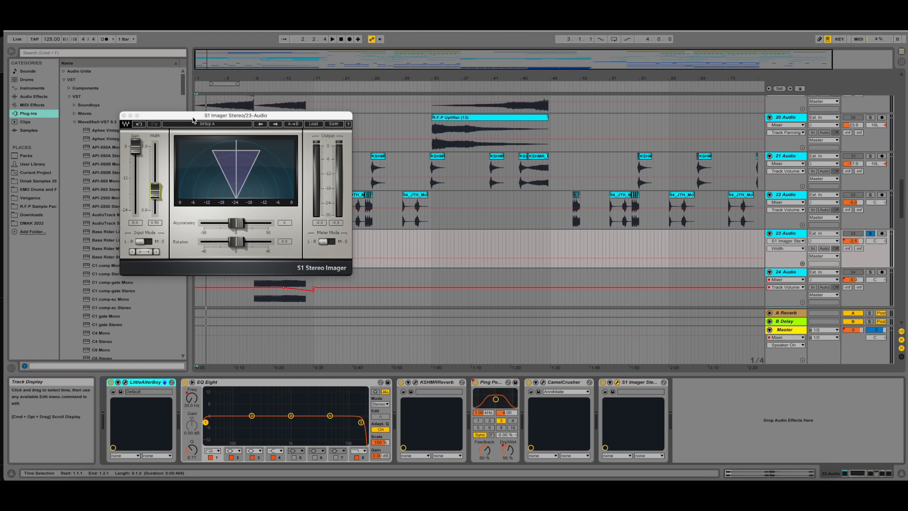
Check the S1 Imager's gain and width settings on track 23 Audio and close the plug-in window.
click(158, 127)
click(161, 195)
click(124, 115)
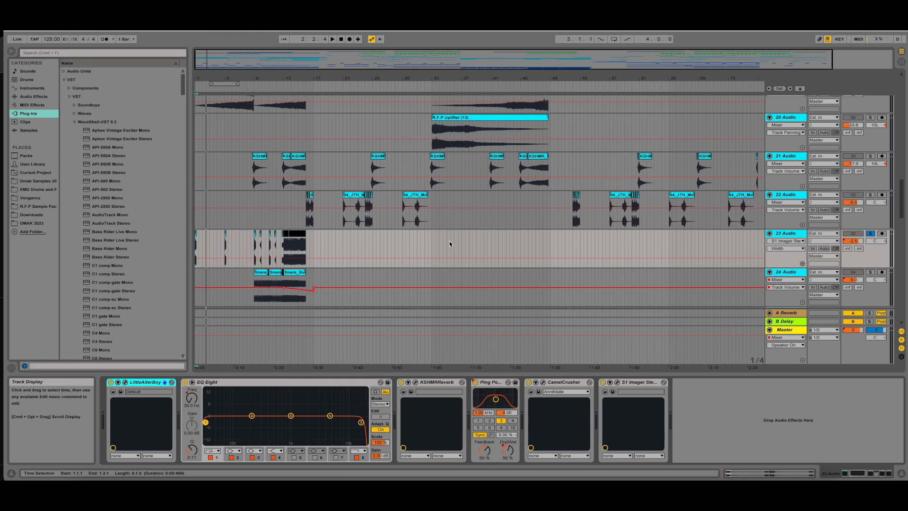
Solo track 35 Serum and play its clips from bar 1.
scroll(442, 241, up, 15)
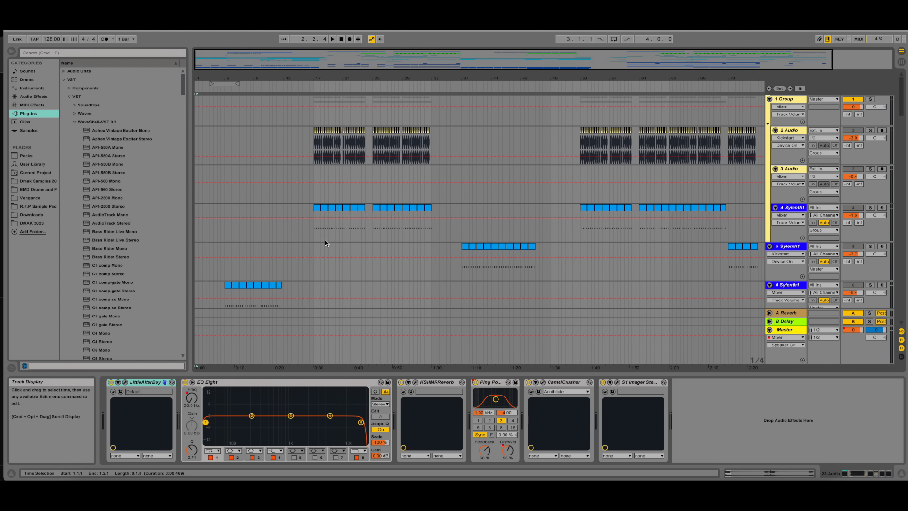
scroll(323, 239, down, 10)
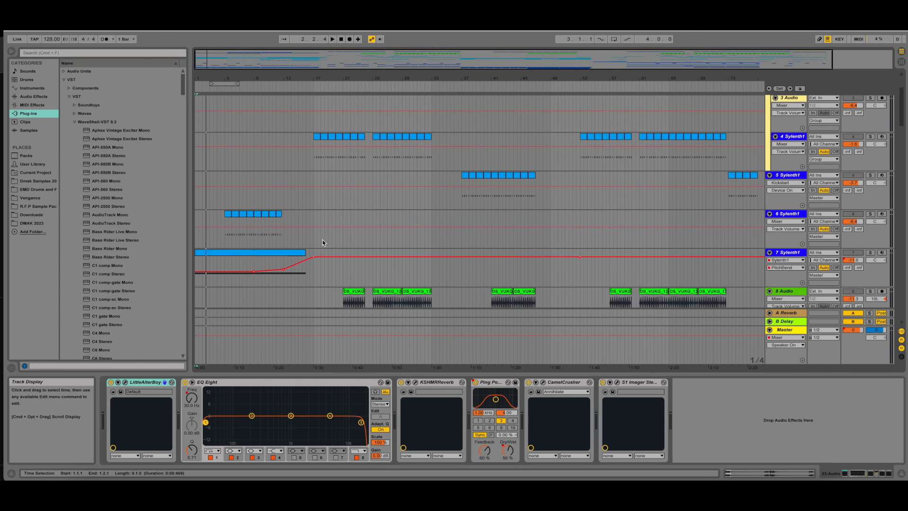
scroll(323, 242, down, 15)
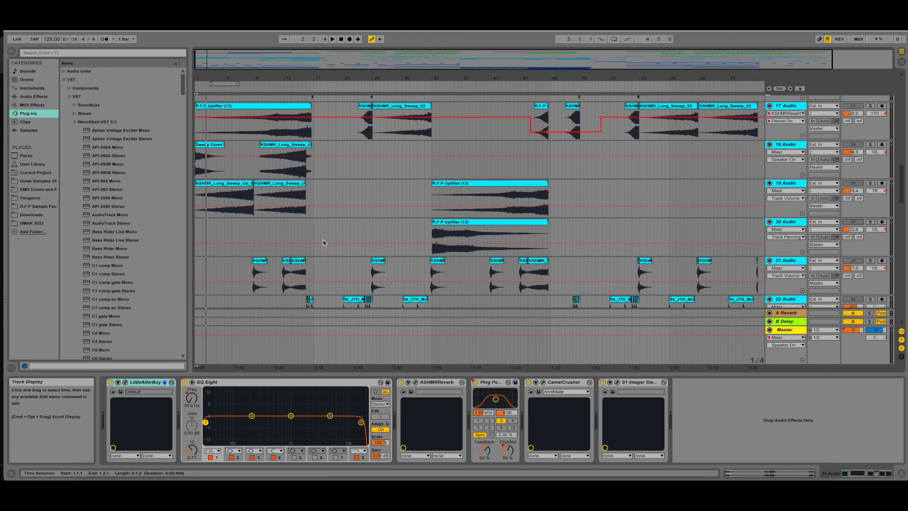
scroll(298, 242, down, 10)
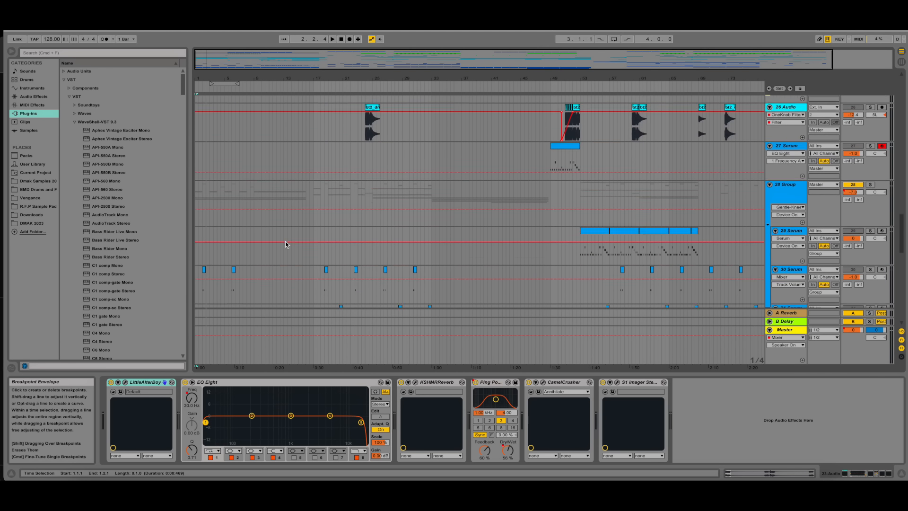
scroll(285, 245, down, 2)
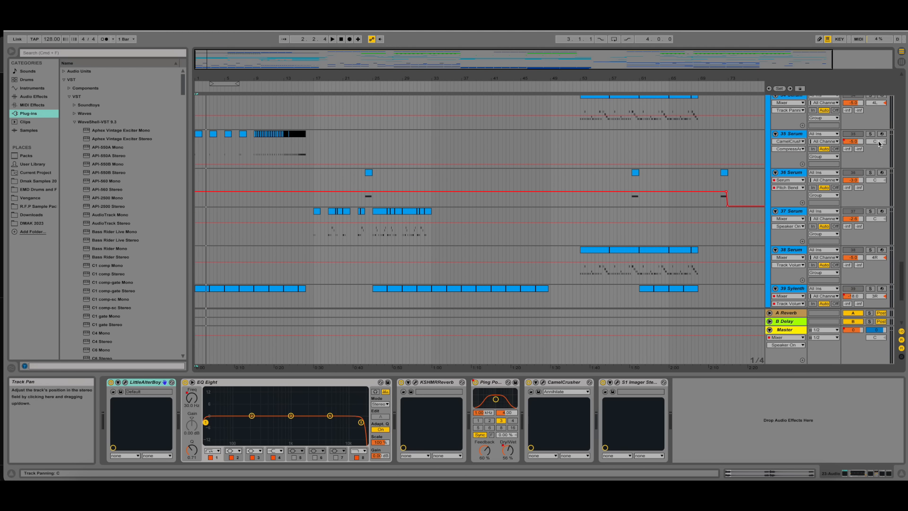
scroll(404, 237, down, 3)
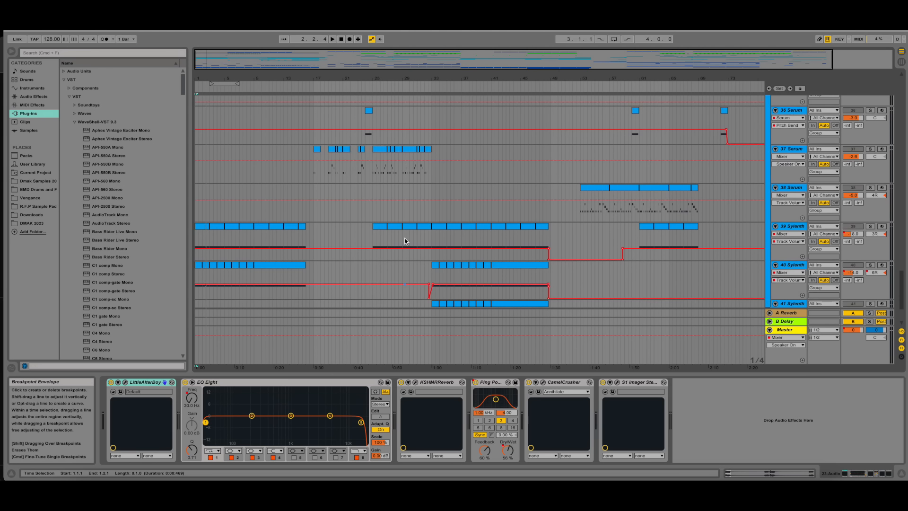
scroll(405, 238, up, 3)
click(196, 141)
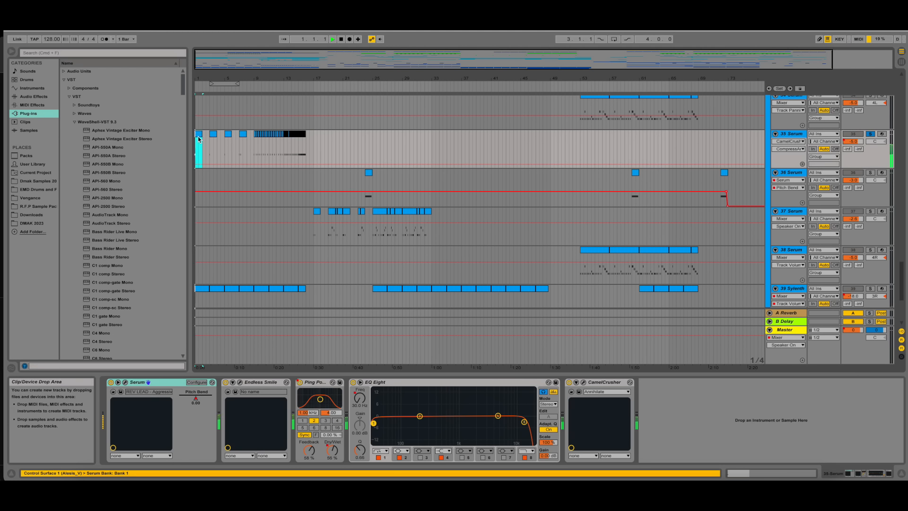
key(space)
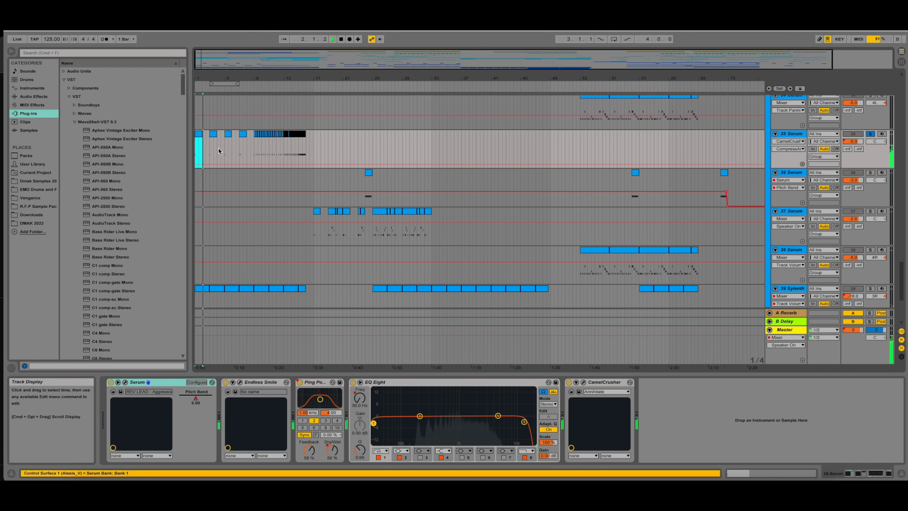
Examine the Serum, Endless Smile and CamelCrusher plug-in settings on track 35 Serum, closing each window after viewing.
click(126, 383)
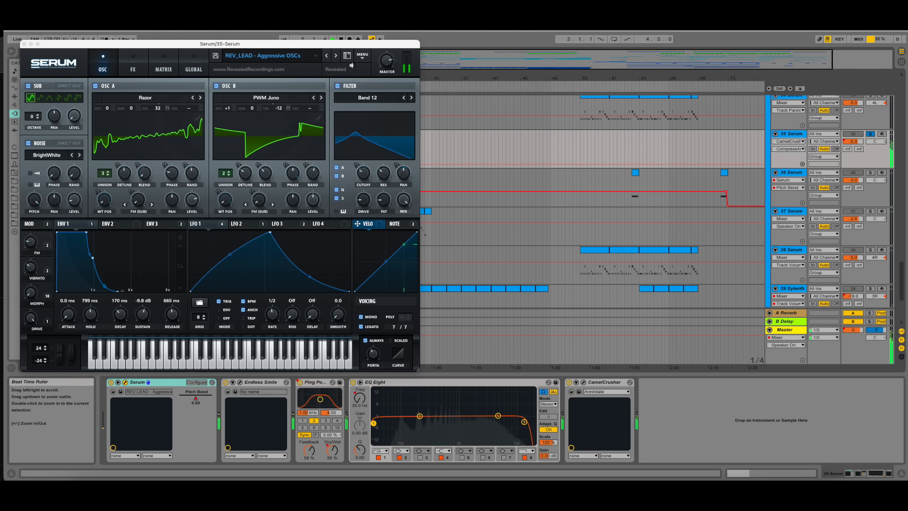
click(24, 44)
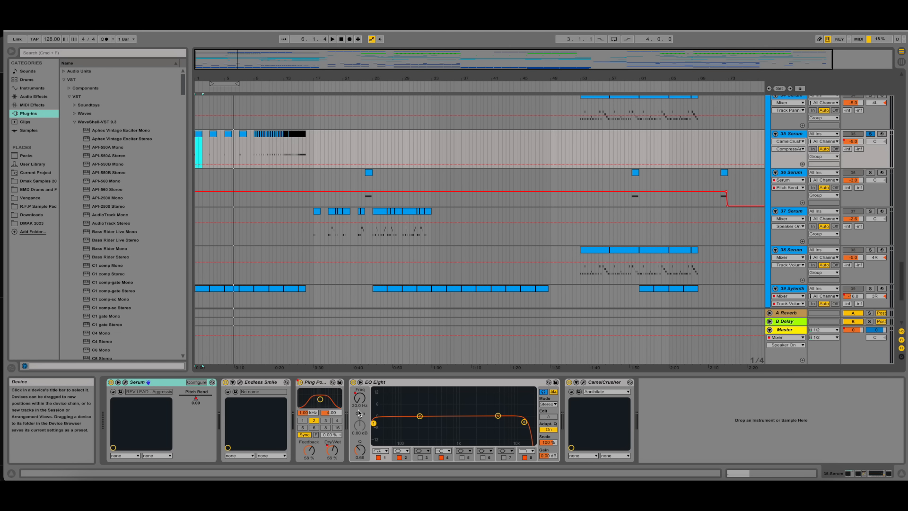
click(240, 383)
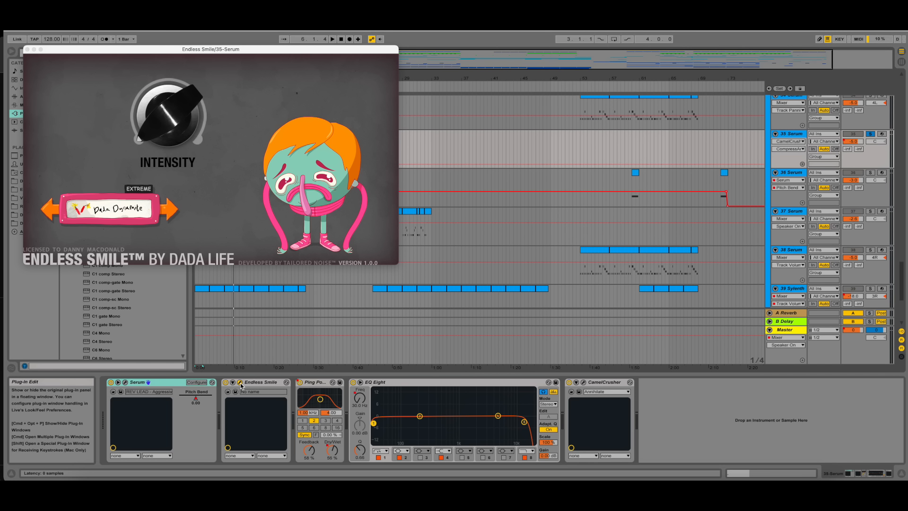
click(240, 383)
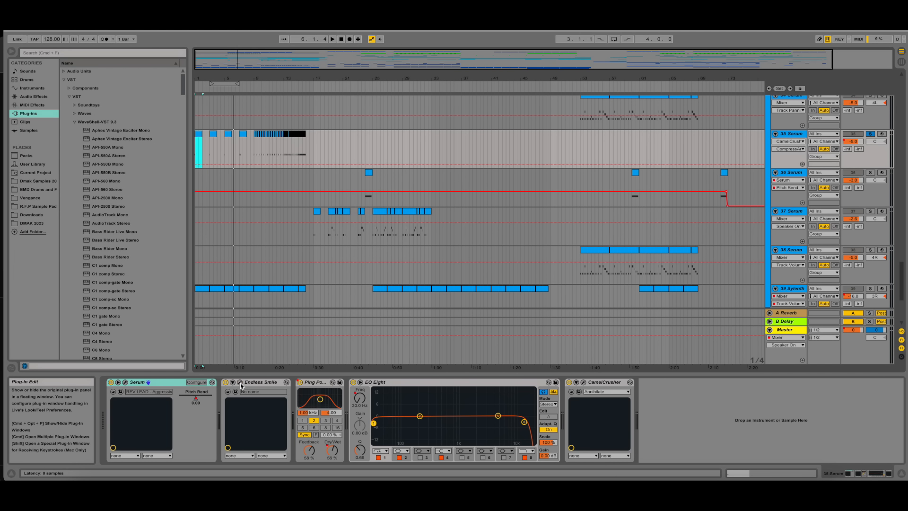
click(584, 383)
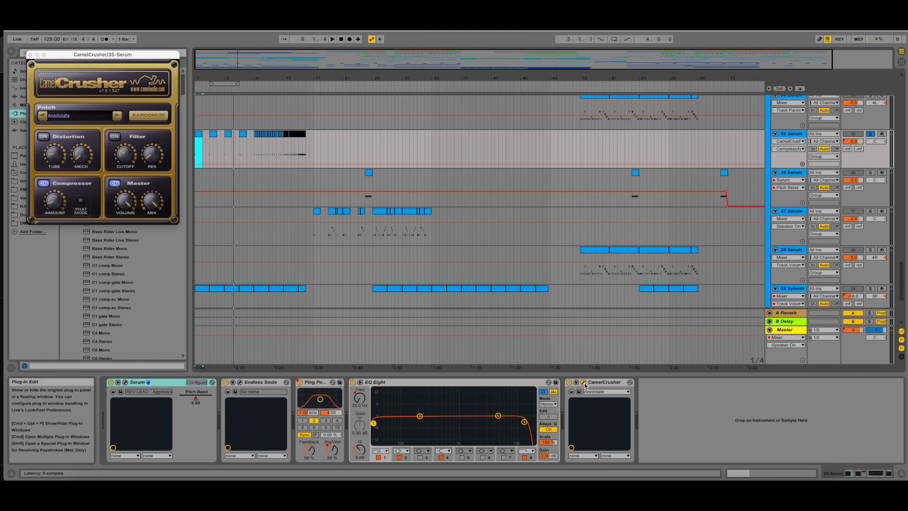
click(584, 383)
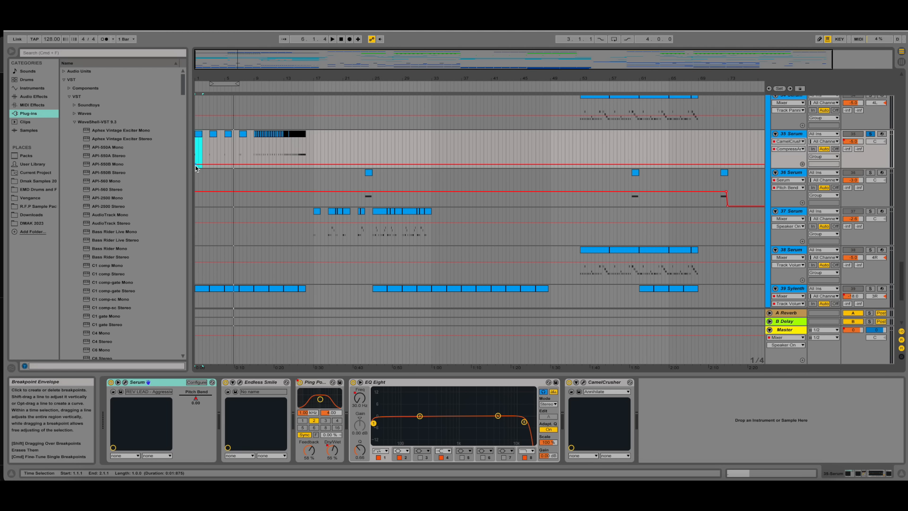
Solo track 39 Sylenth1, play it from bar 1 and inspect its PAD - Ultra Bright preset in the synth window.
click(202, 154)
scroll(202, 153, down, 5)
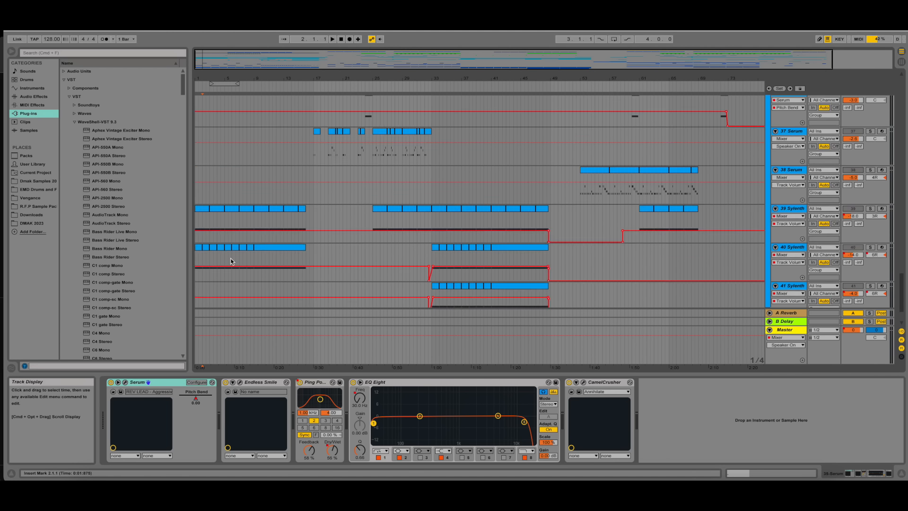
click(197, 213)
click(870, 200)
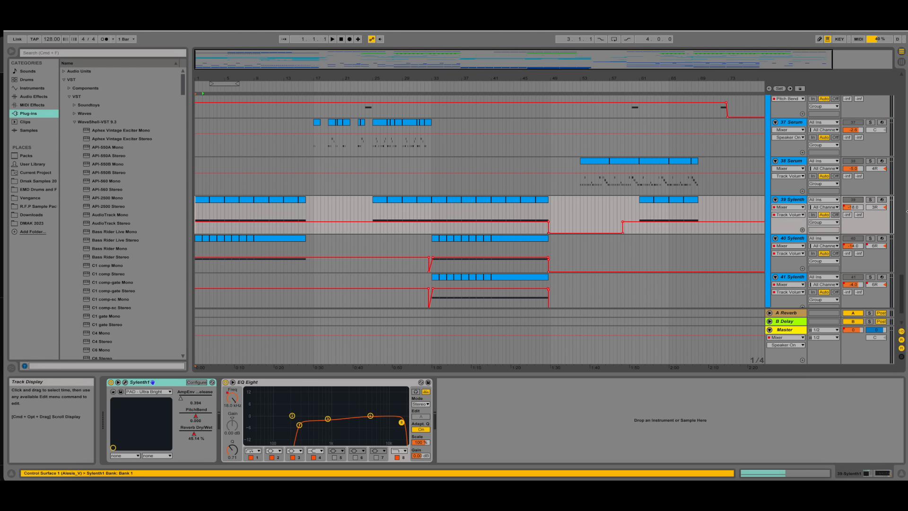
key(space)
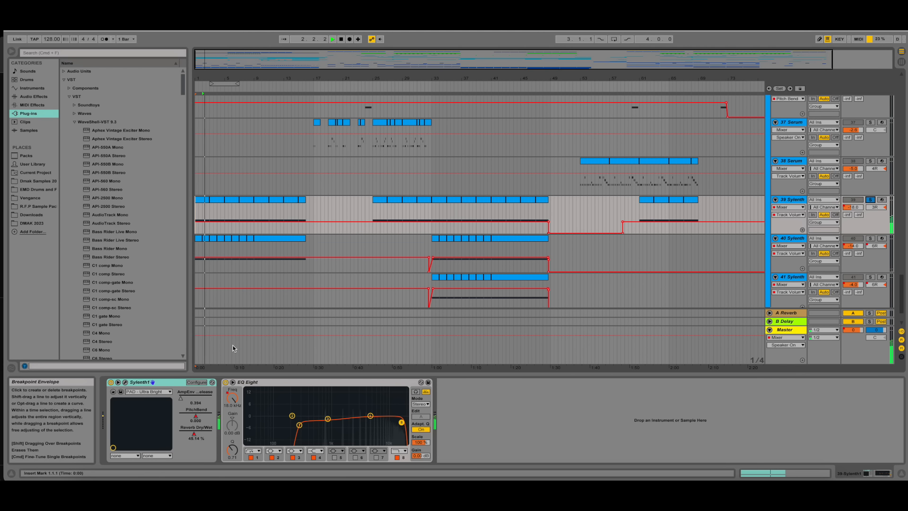
click(124, 383)
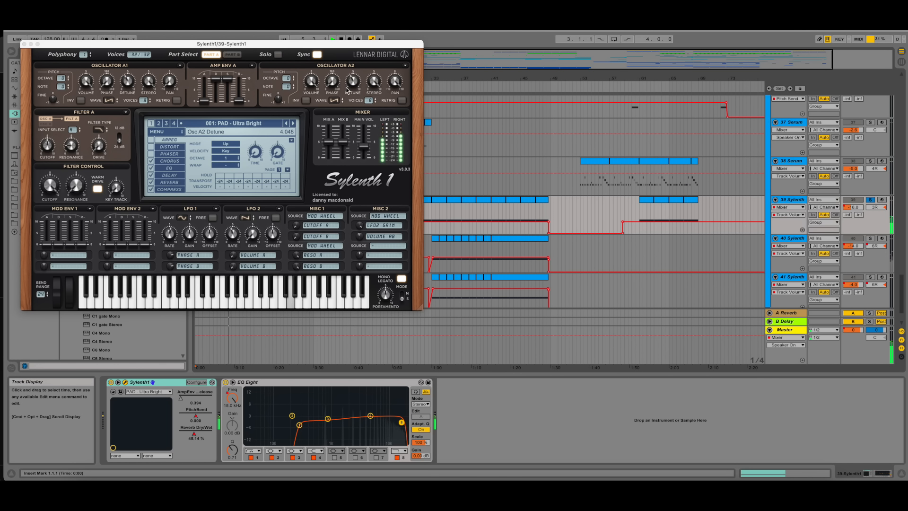
click(239, 124)
click(239, 124)
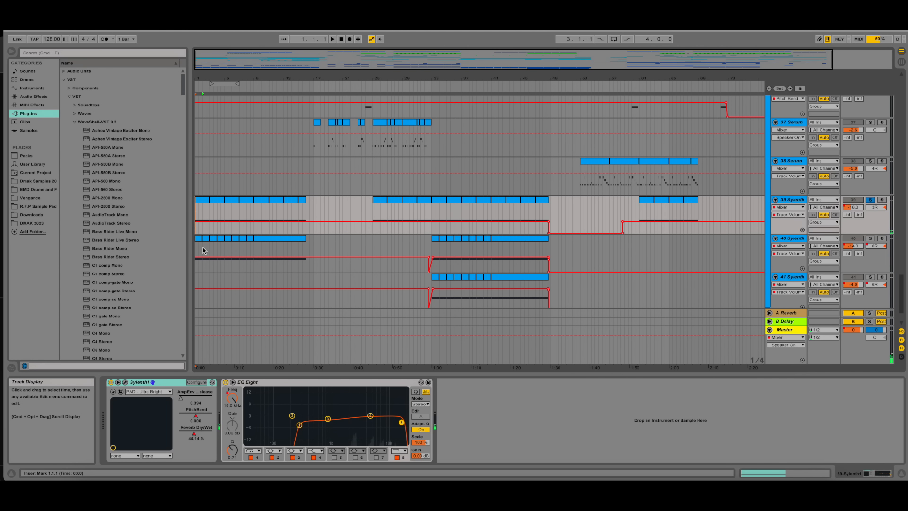
Solo track 40 Sylenth1, play it from bar 1 and inspect its FX - Riser 5 preset in the synth window.
click(195, 250)
click(870, 238)
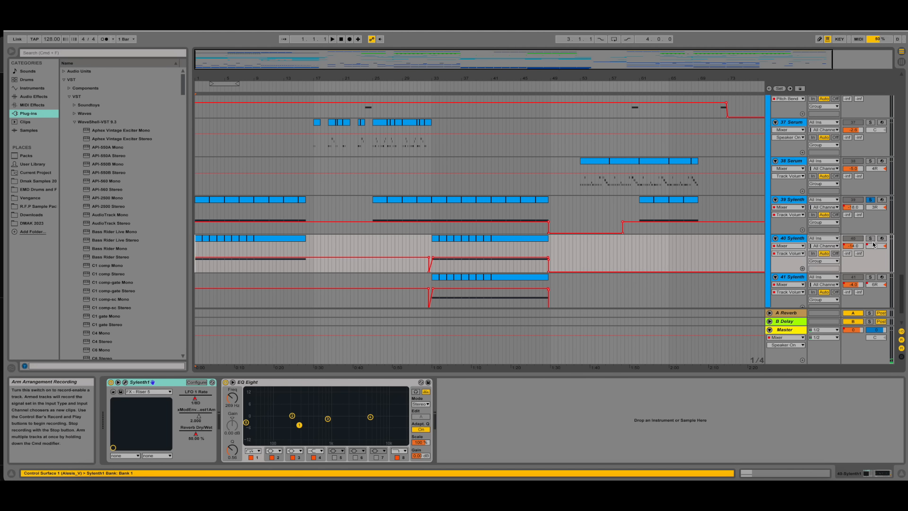
key(space)
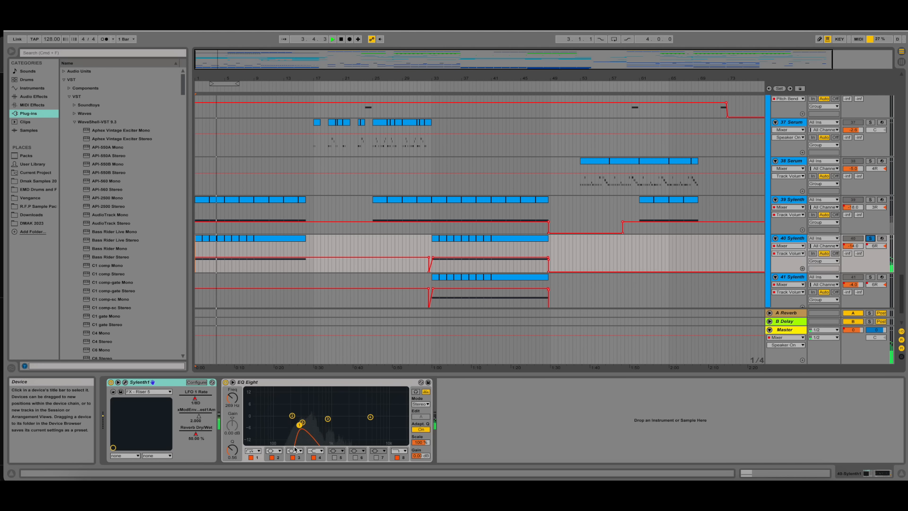
click(125, 383)
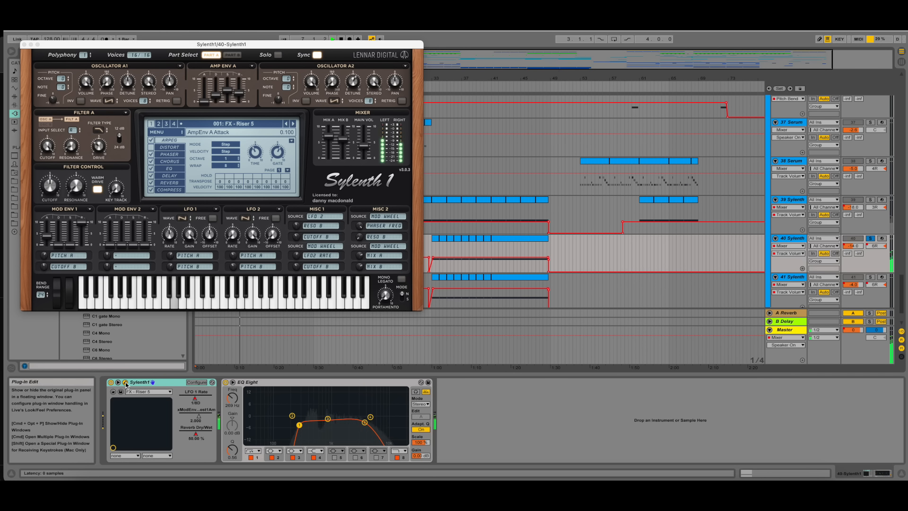
click(125, 383)
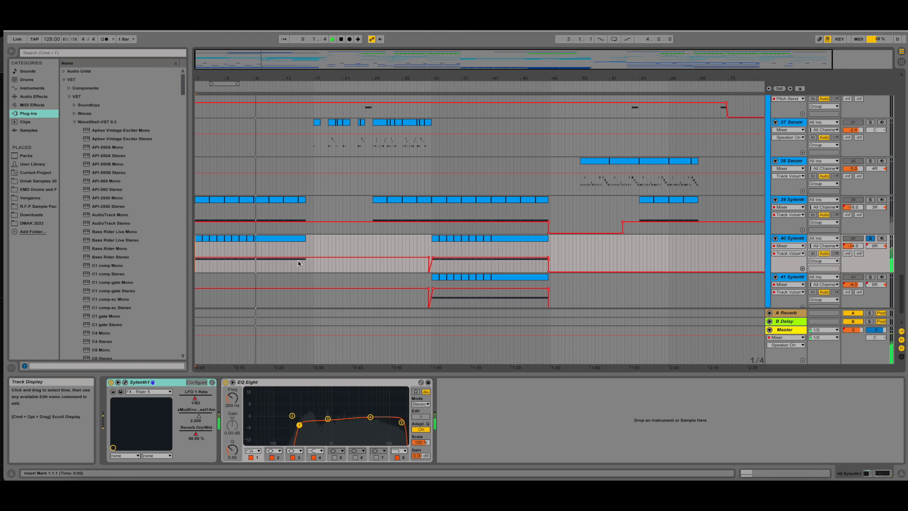
Play from just before bar 33, comparing the full mix with track 40 Sylenth1 soloed.
scroll(441, 251, right, 3)
scroll(444, 252, left, 3)
scroll(444, 252, up, 2)
scroll(443, 280, down, 1)
scroll(443, 280, down, 2)
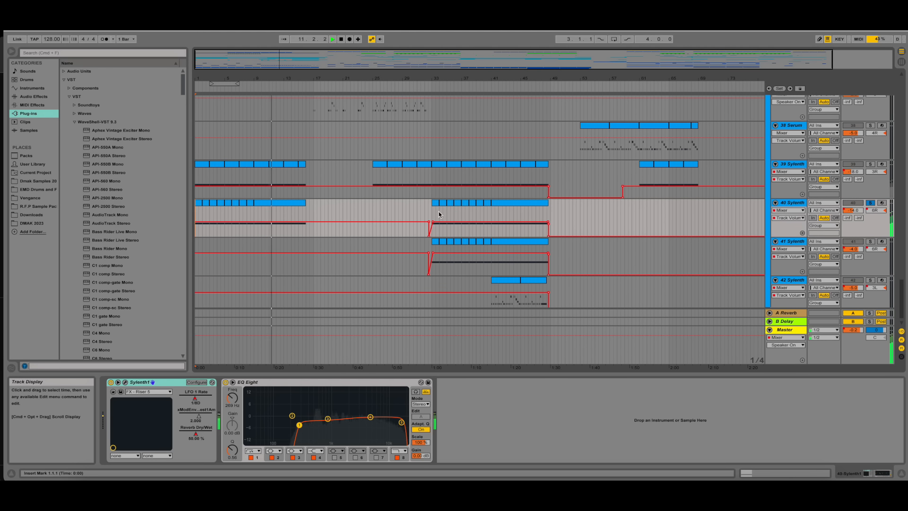
click(430, 211)
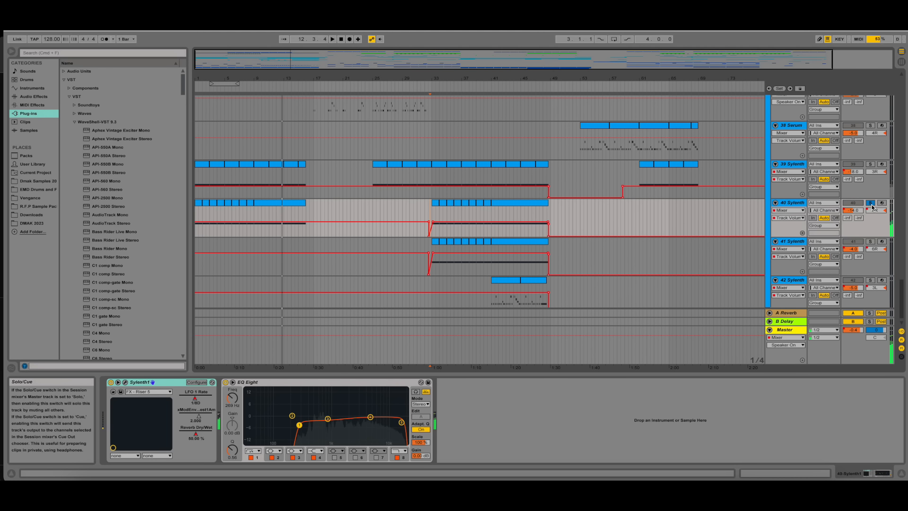
key(space)
click(872, 205)
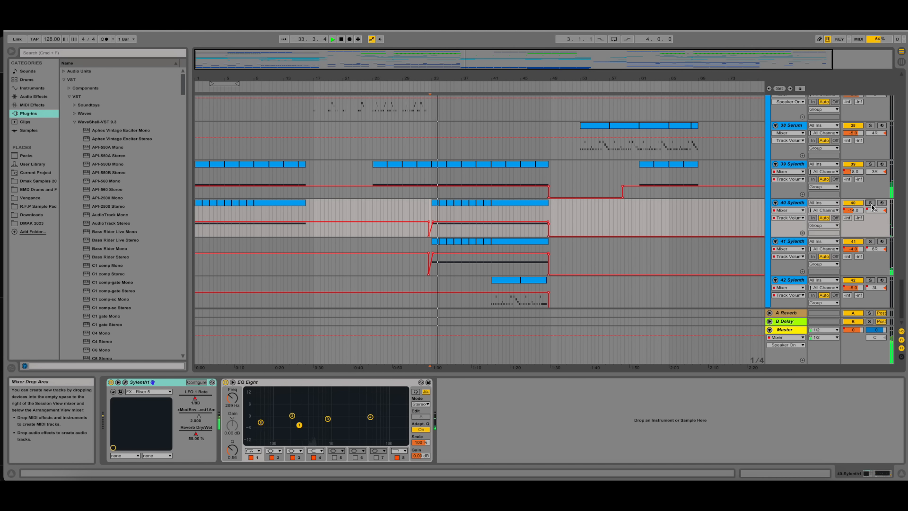
click(870, 203)
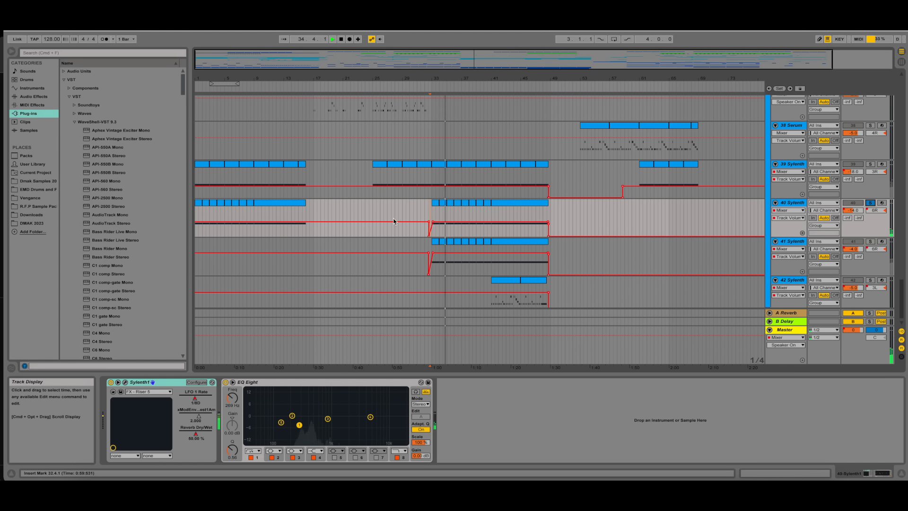
scroll(456, 238, down, 1)
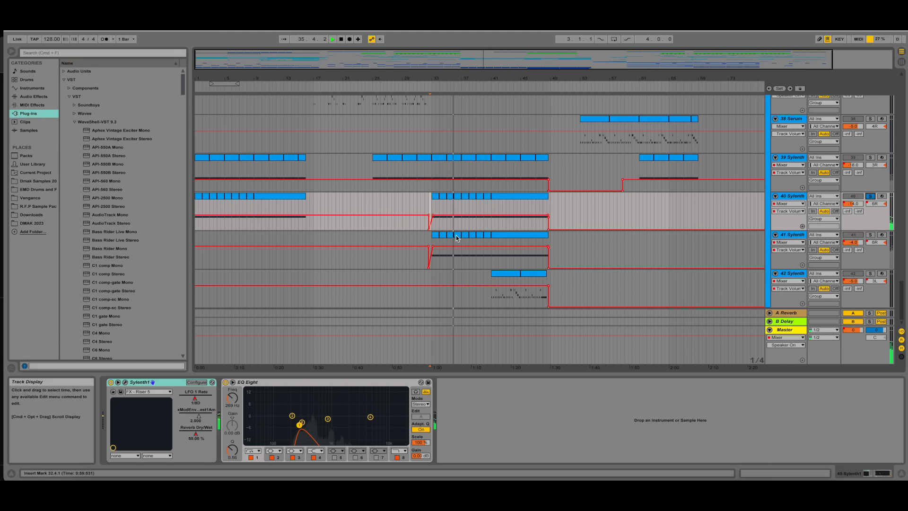
scroll(456, 238, up, 5)
scroll(456, 238, right, 2)
scroll(456, 239, down, 5)
scroll(390, 247, left, 2)
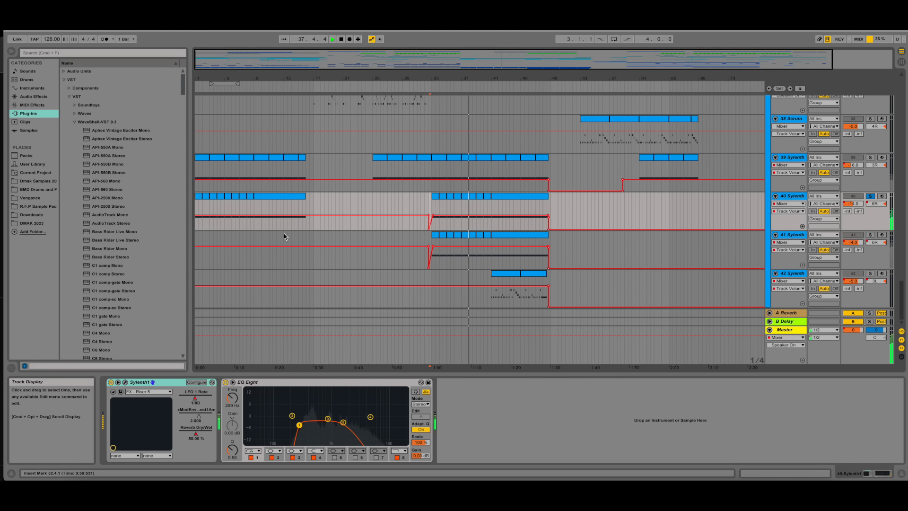
Place the playback start just before bar 17 on track 37 Serum and stop playback.
scroll(283, 236, up, 6)
click(315, 255)
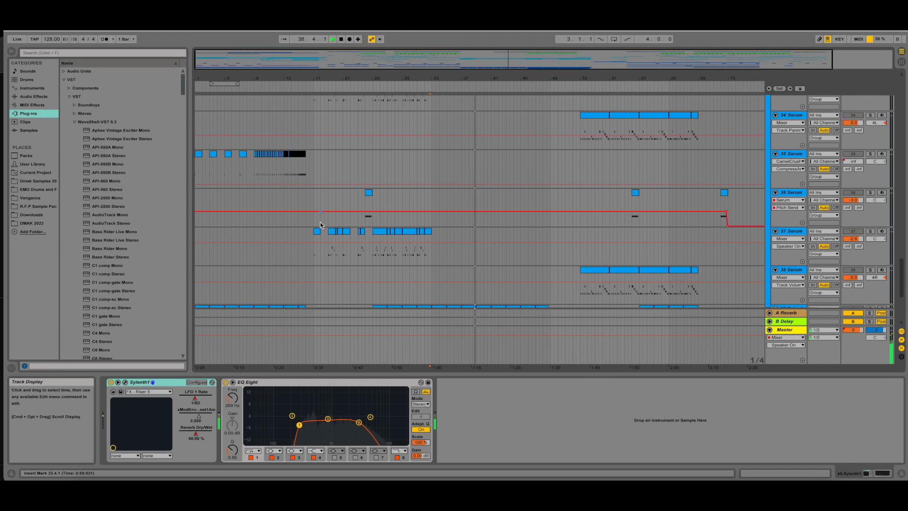
click(313, 255)
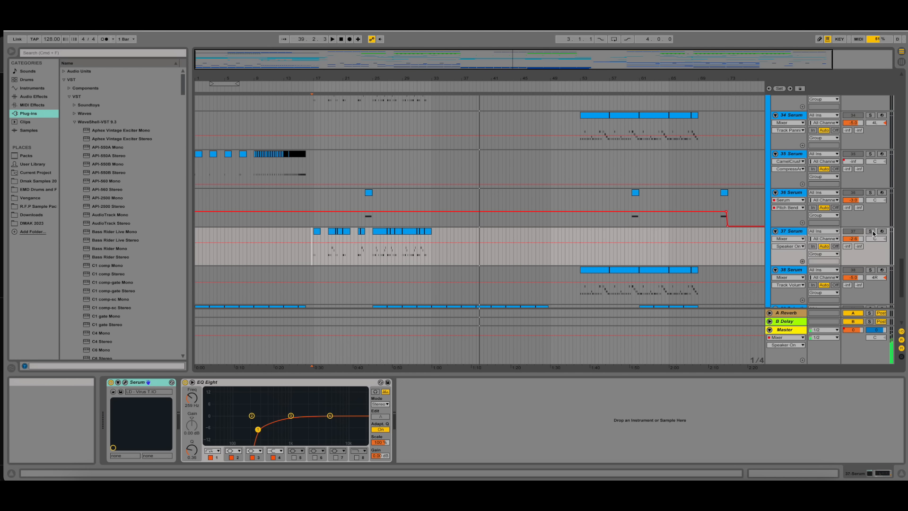
mouse_move(873, 233)
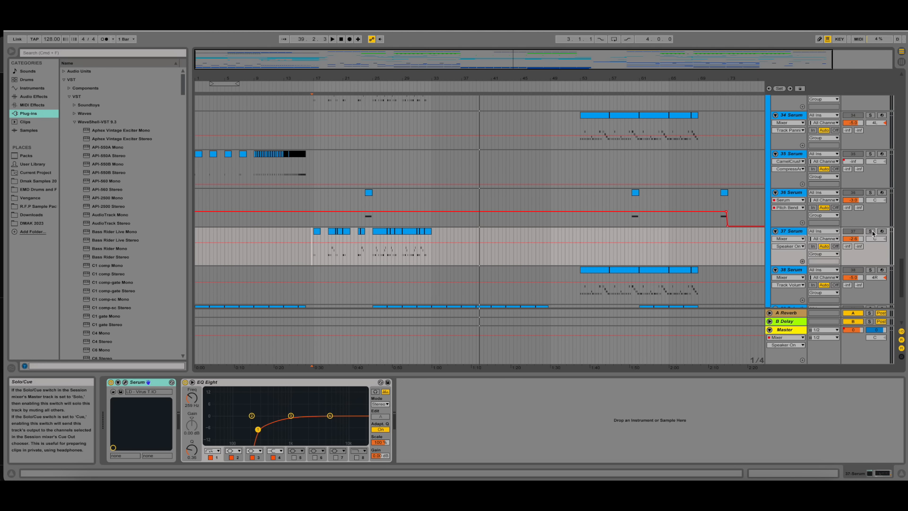
scroll(871, 234, up, 20)
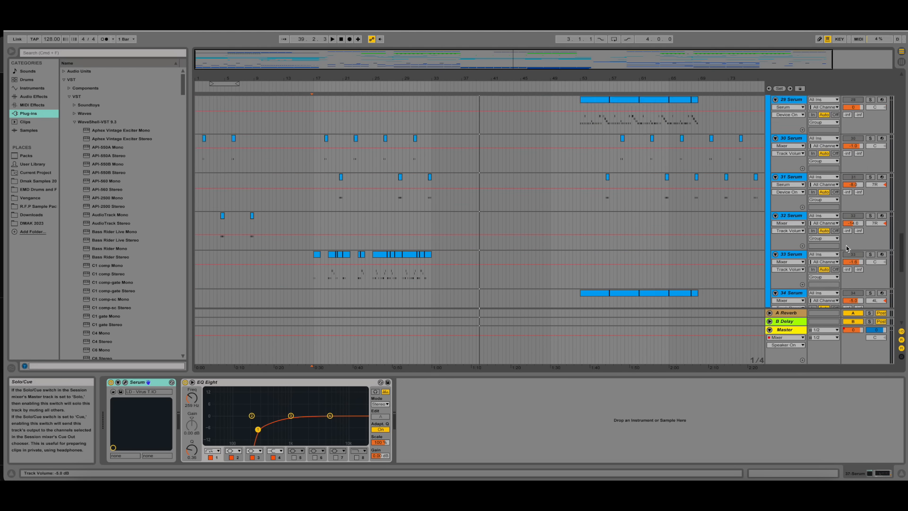
scroll(306, 175, up, 8)
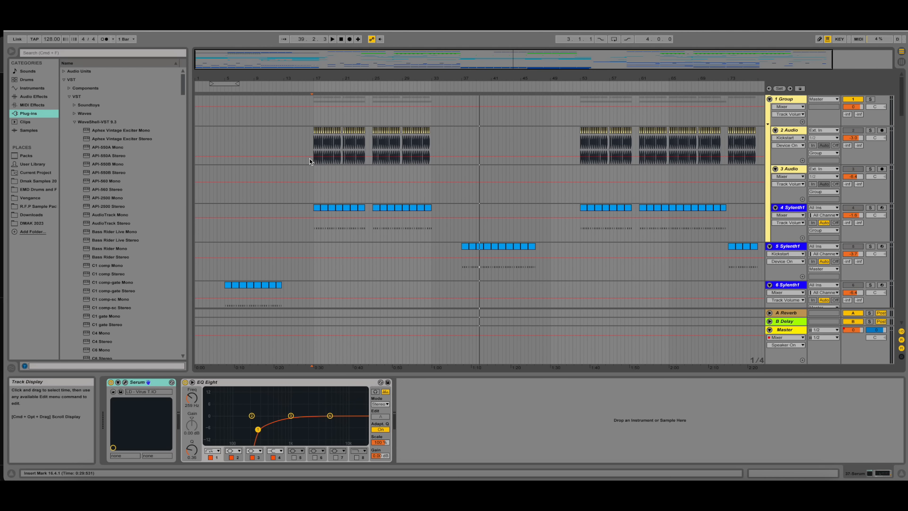
Solo the 1 Group track and play it from just before bar 17.
click(311, 138)
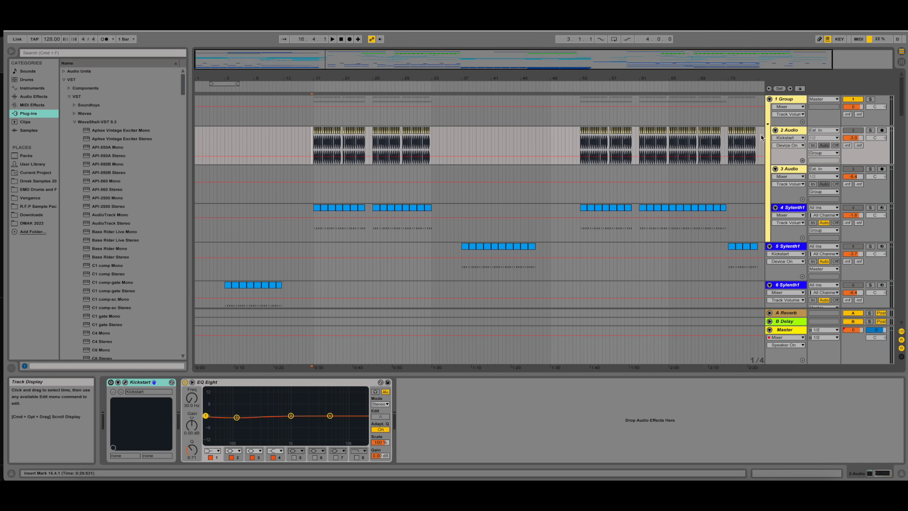
click(870, 100)
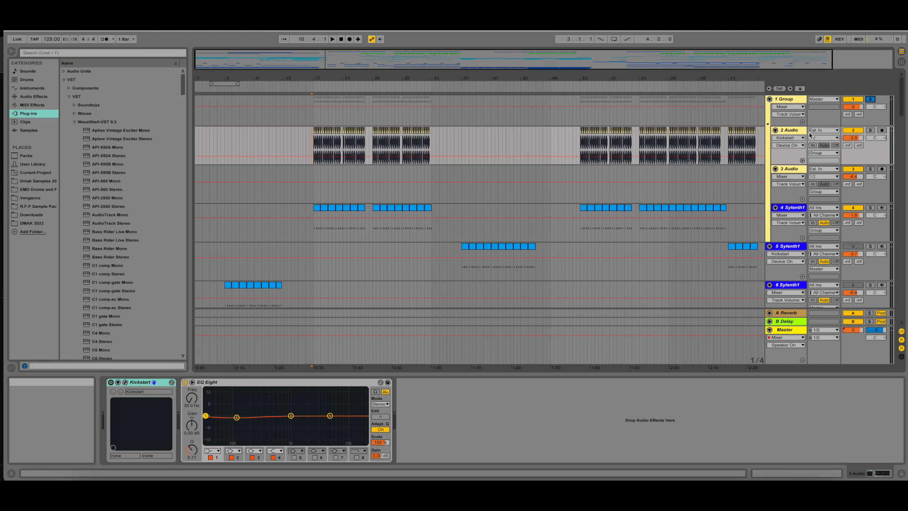
key(space)
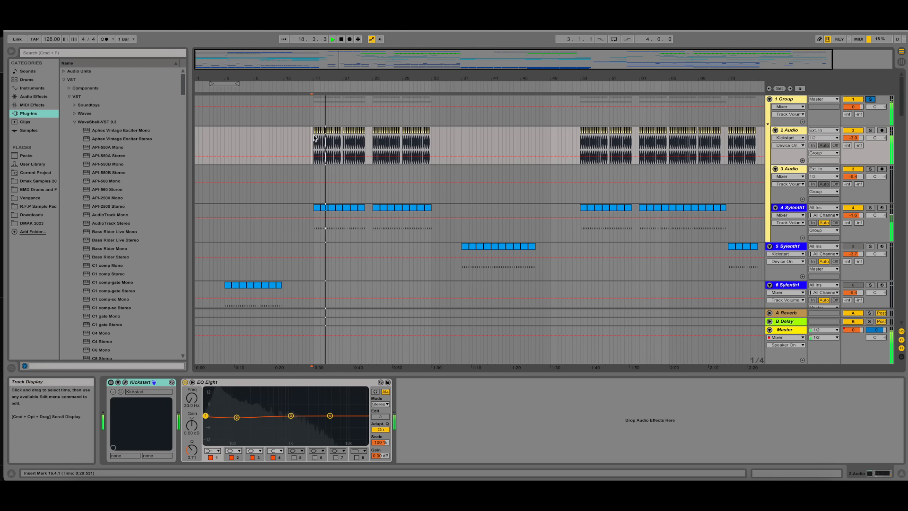
key(space)
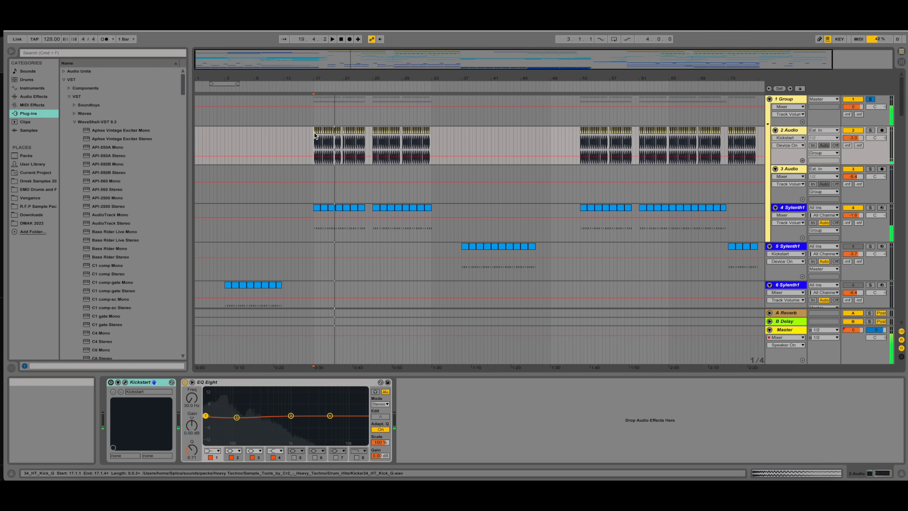
Solo track 2 Audio and play its kick clips from bar 17.
click(836, 474)
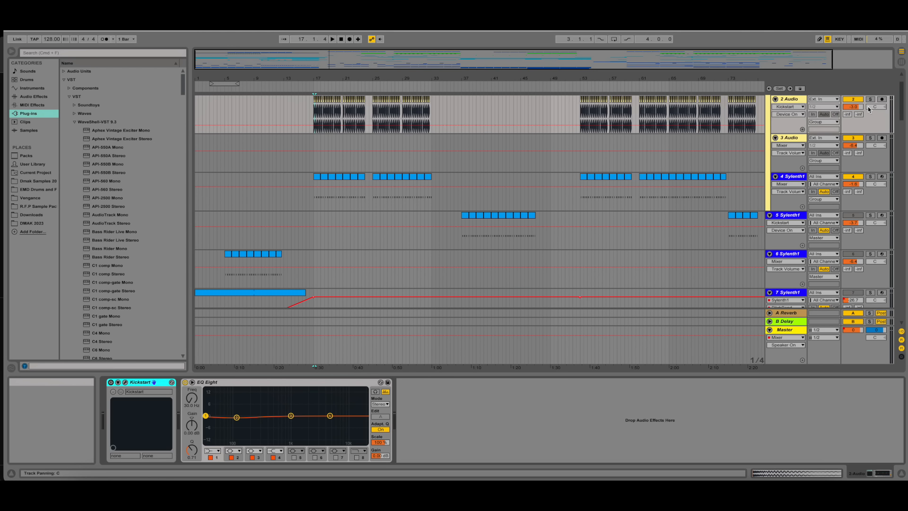
click(870, 100)
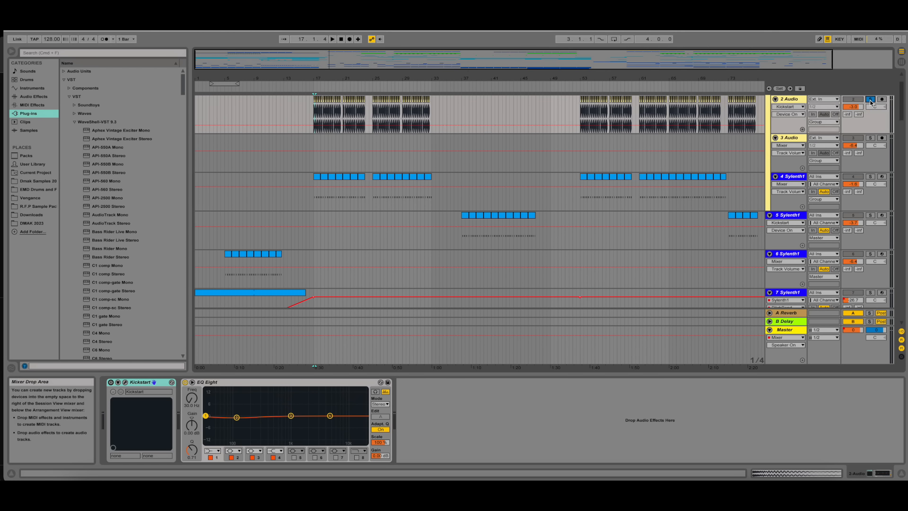
key(space)
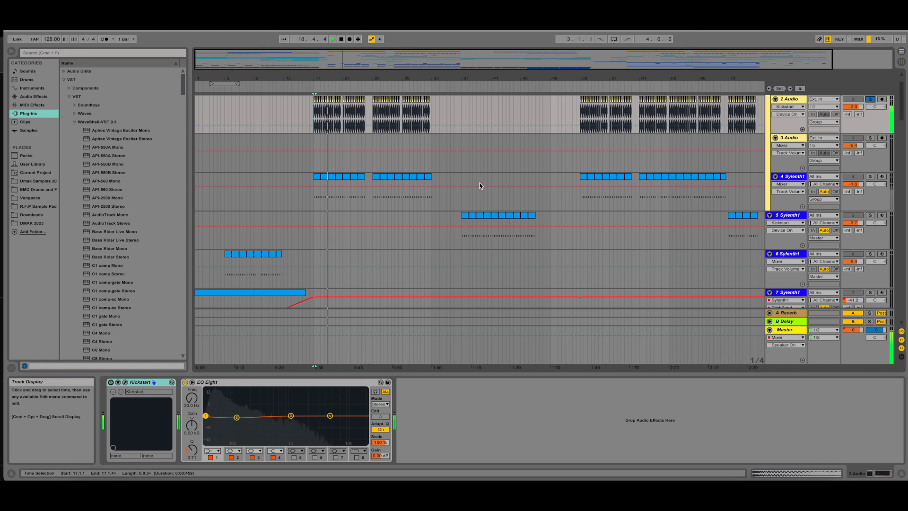
Solo track 4 Sylenth1 and inspect its REV_BASS - Pick Up preset and the preset bank list in the synth window.
click(315, 207)
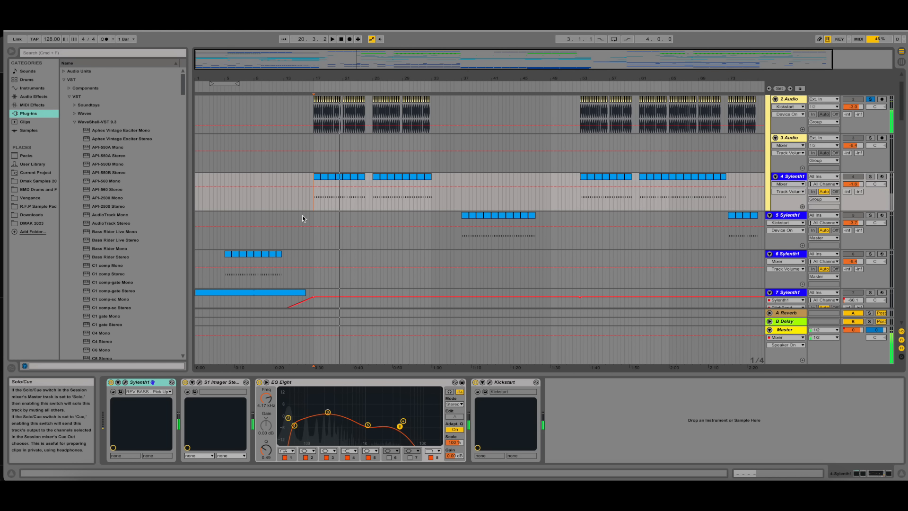
click(125, 383)
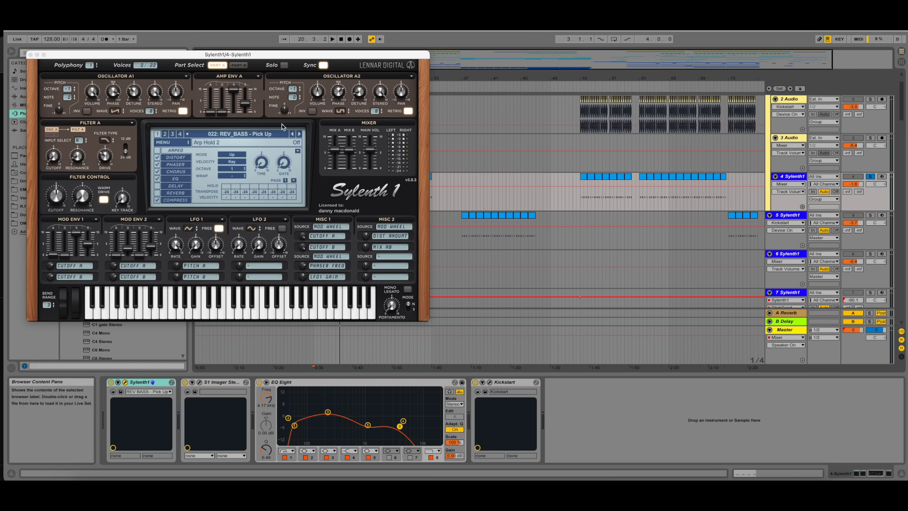
click(240, 135)
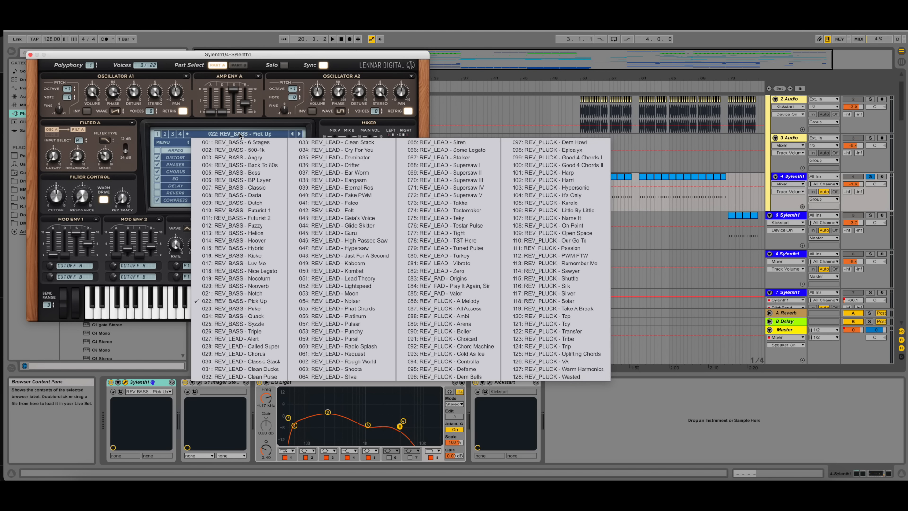
click(240, 134)
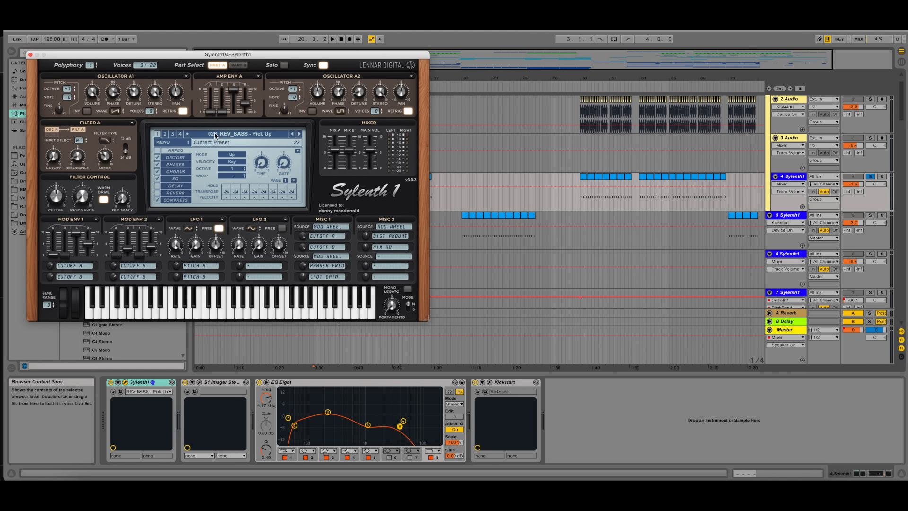
click(186, 143)
click(229, 134)
click(233, 134)
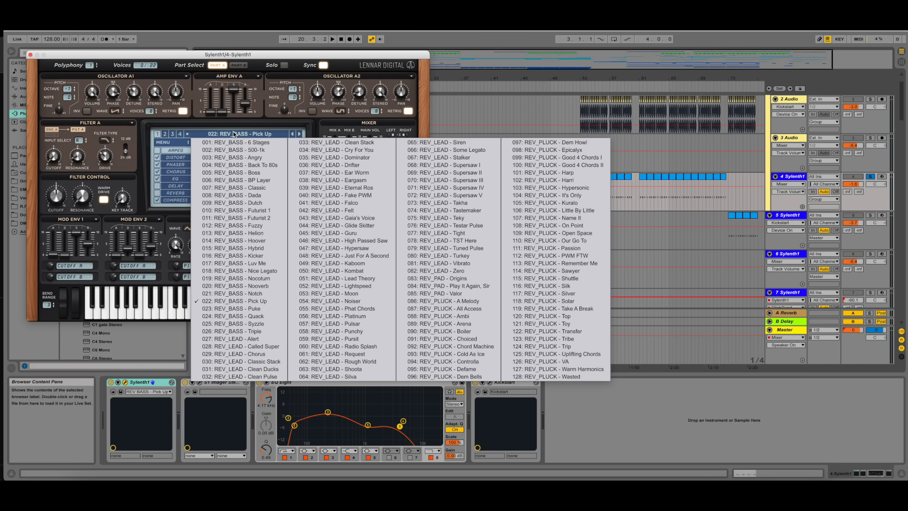
click(232, 134)
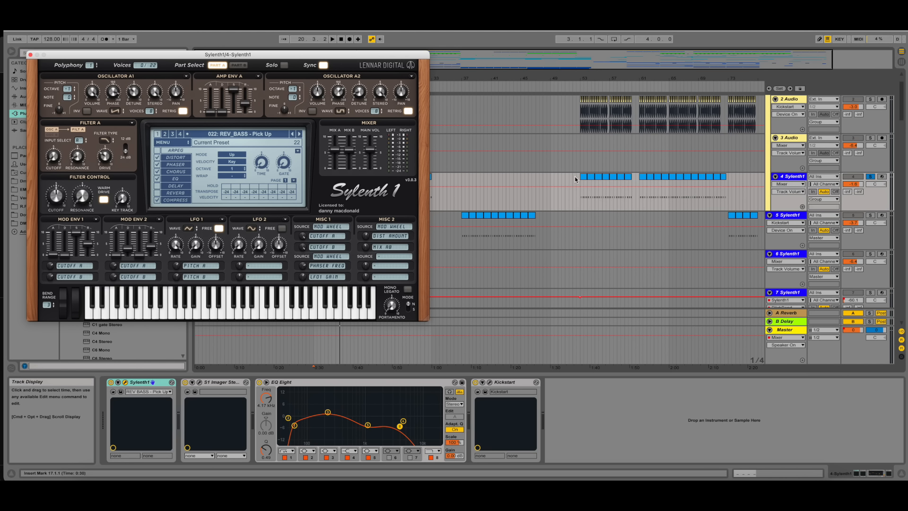
View Part B and Part A of track 4's Sylenth1 bass preset and close the synth window.
click(795, 177)
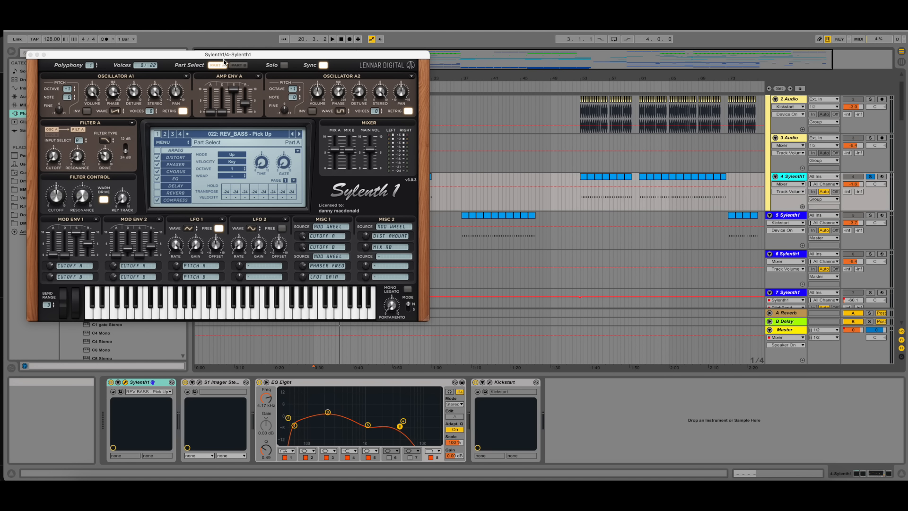
click(237, 65)
click(217, 65)
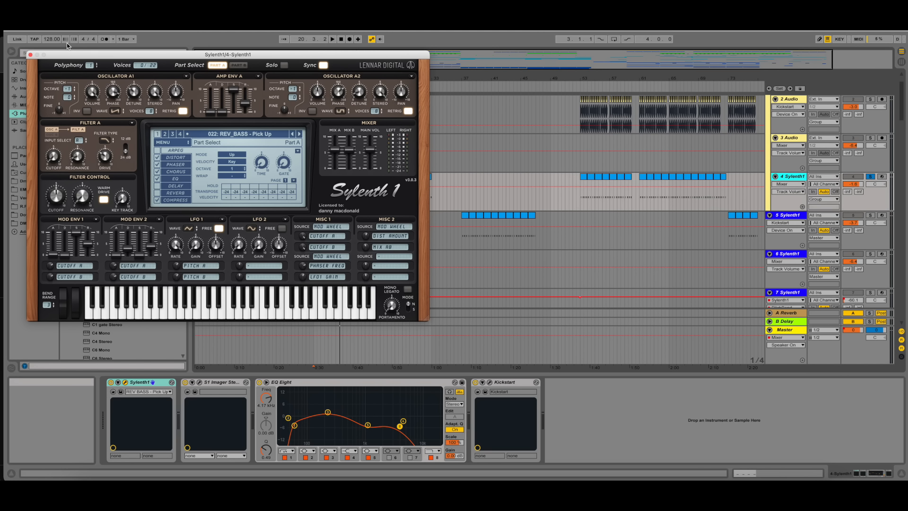
click(29, 55)
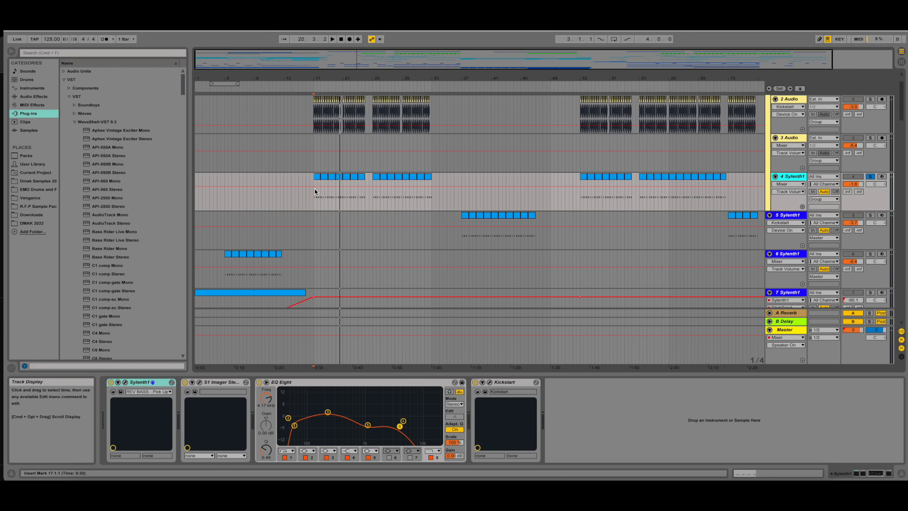
Play the soloed track 4 Sylenth1 bass from bar 17 while looking over the tracks below, and stop playback.
key(space)
scroll(322, 191, up, 1)
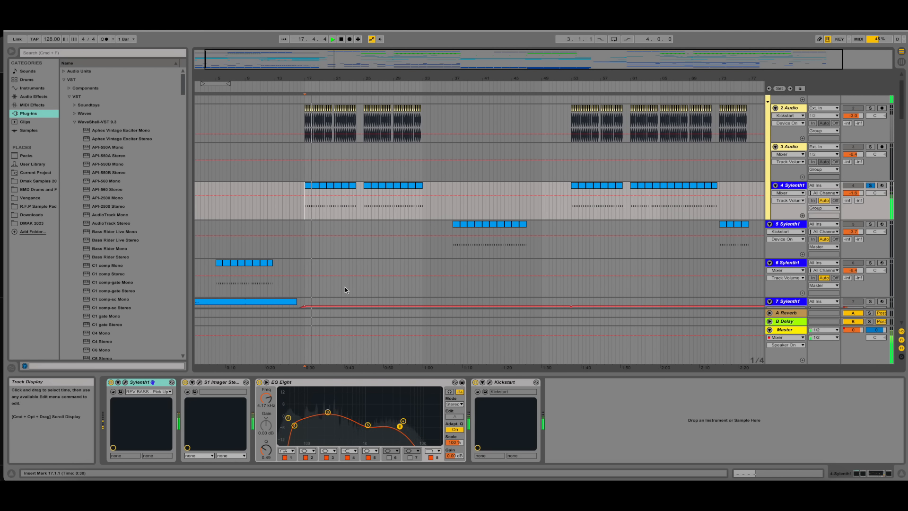
scroll(345, 288, down, 1)
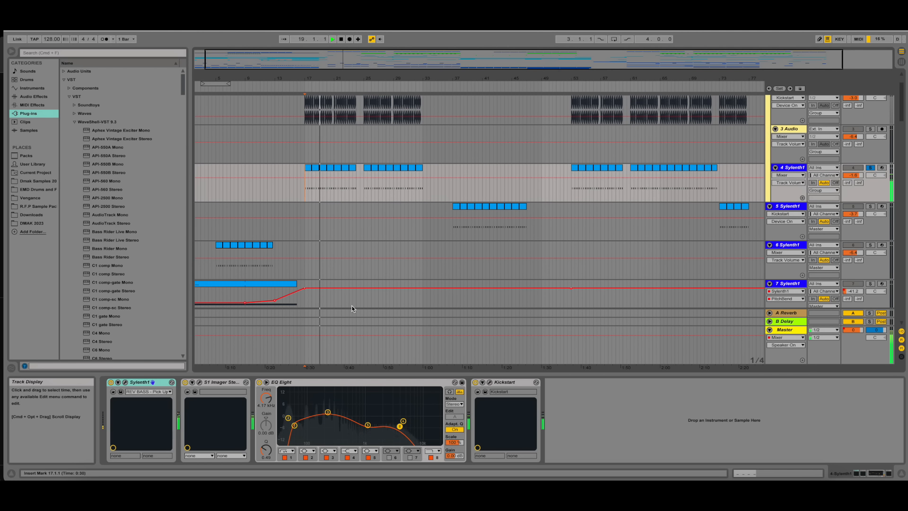
scroll(344, 243, down, 5)
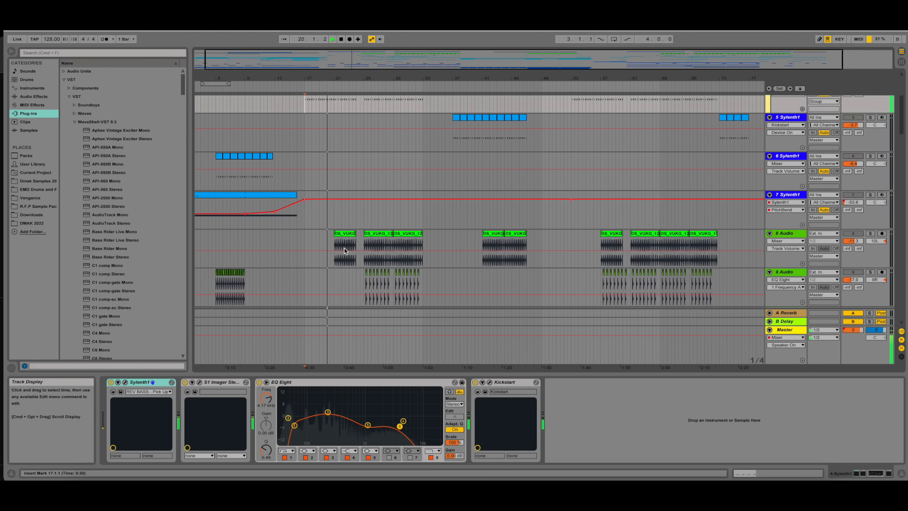
scroll(344, 249, down, 3)
key(space)
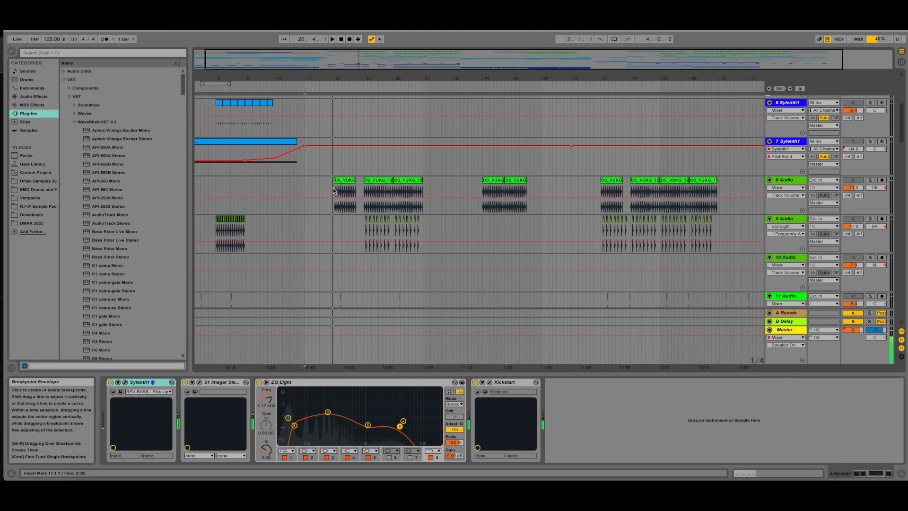
View the effect chain of track 8 Audio just before bar 21 and look through the audio tracks below it.
click(345, 185)
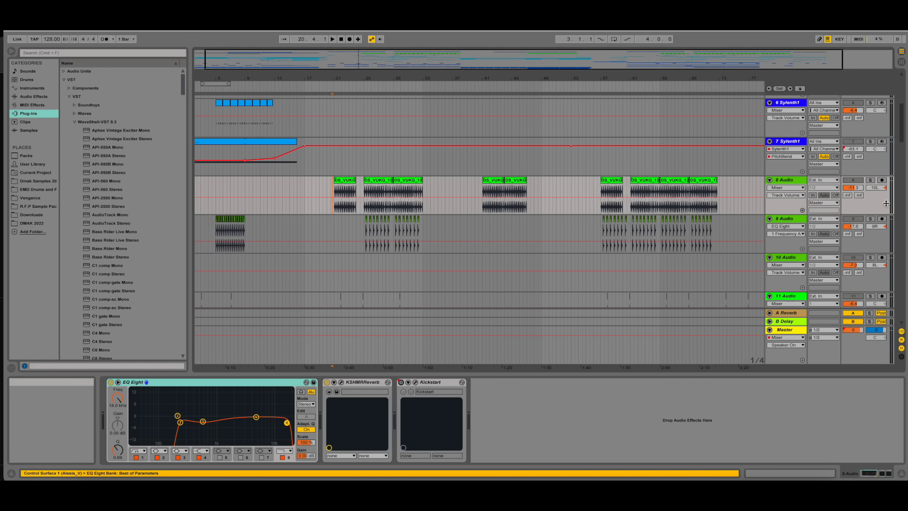
scroll(338, 210, down, 10)
scroll(337, 207, down, 15)
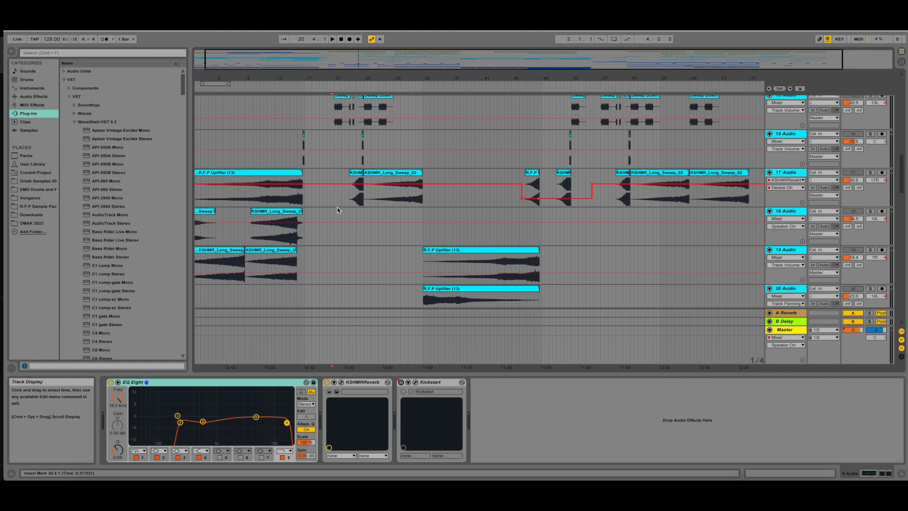
scroll(339, 203, down, 15)
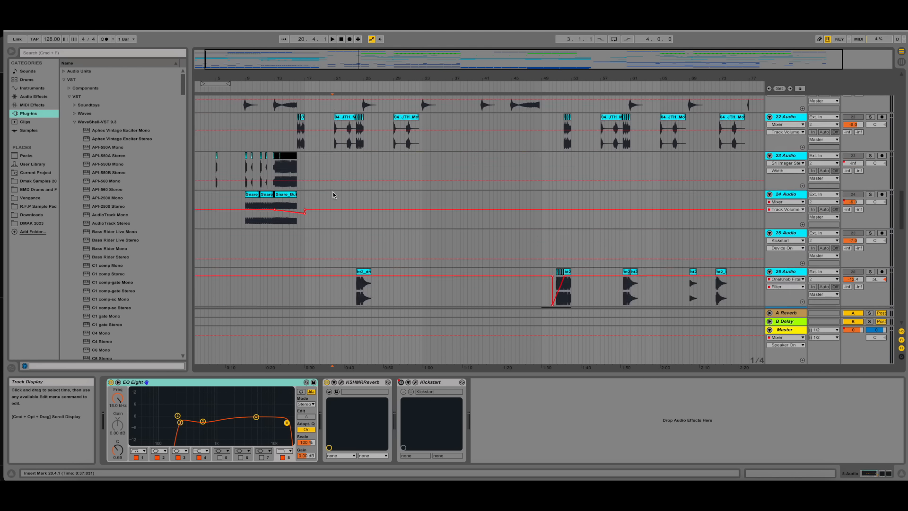
scroll(339, 207, up, 2)
Solo track 30 Serum, play it from the middle of bar 18 and inspect its SY AnalogBrass [SD] preset in the synth window.
click(316, 171)
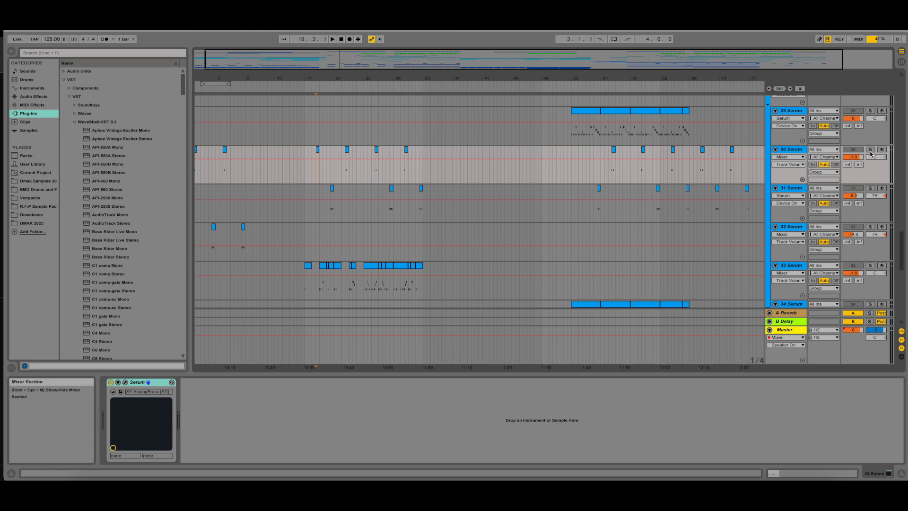
click(869, 150)
key(space)
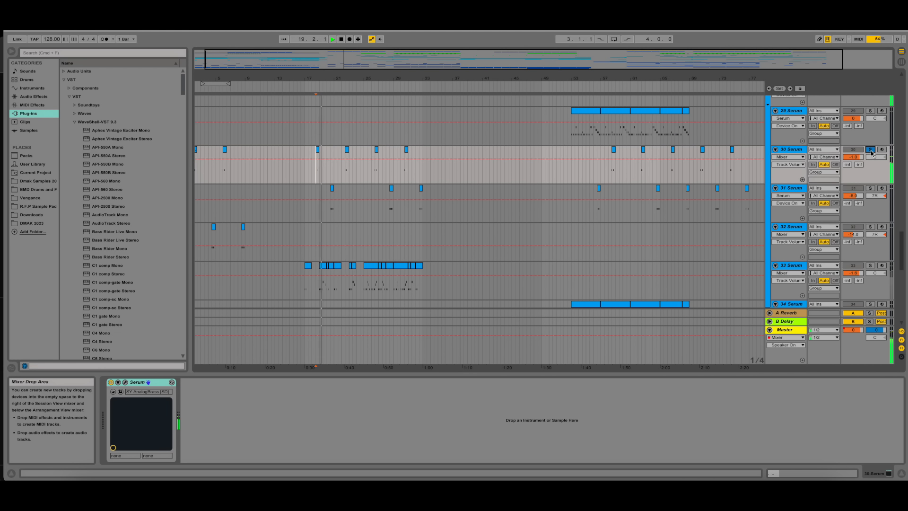
click(126, 382)
drag(123, 153, 234, 93)
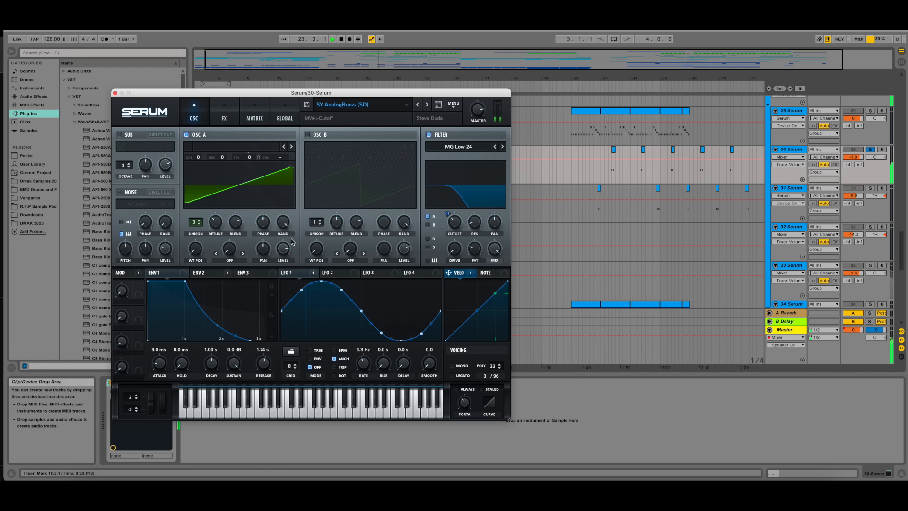
click(115, 94)
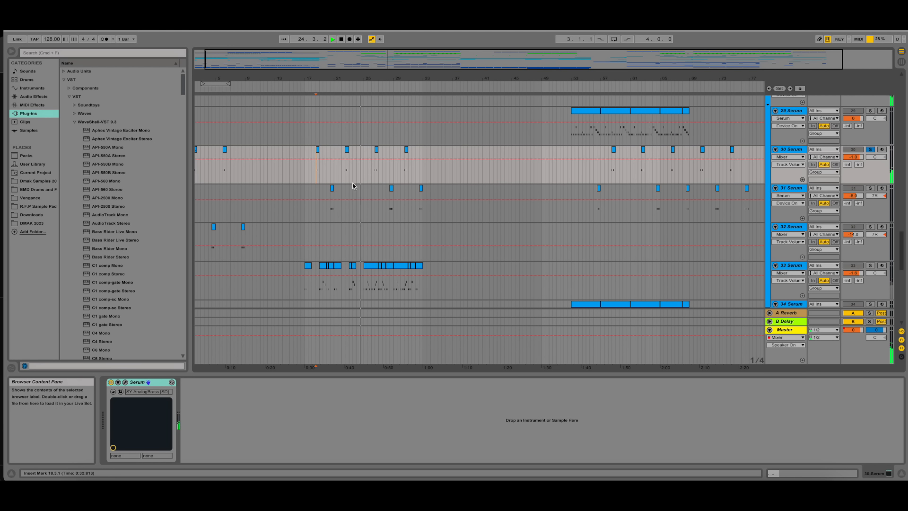
Play track 31 Serum soloed from bar 20, reset the playback start to bar 20 and unsolo the track.
click(331, 212)
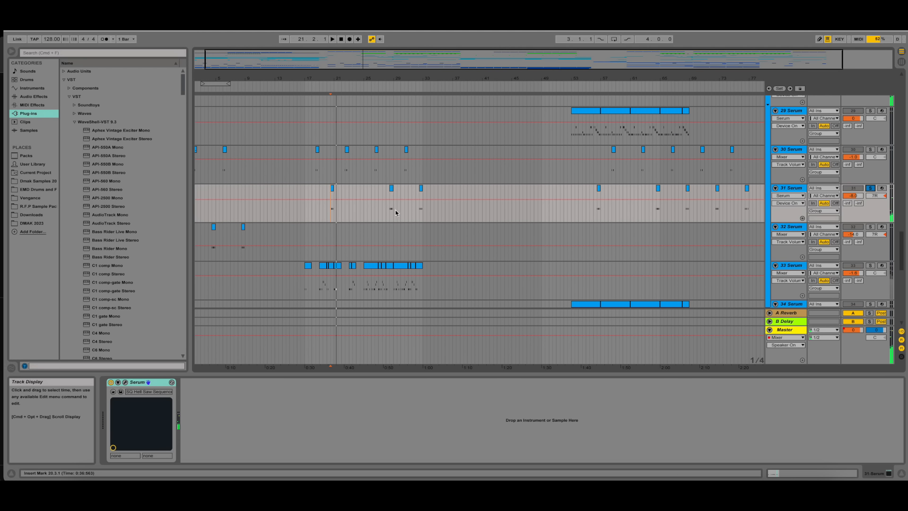
click(326, 212)
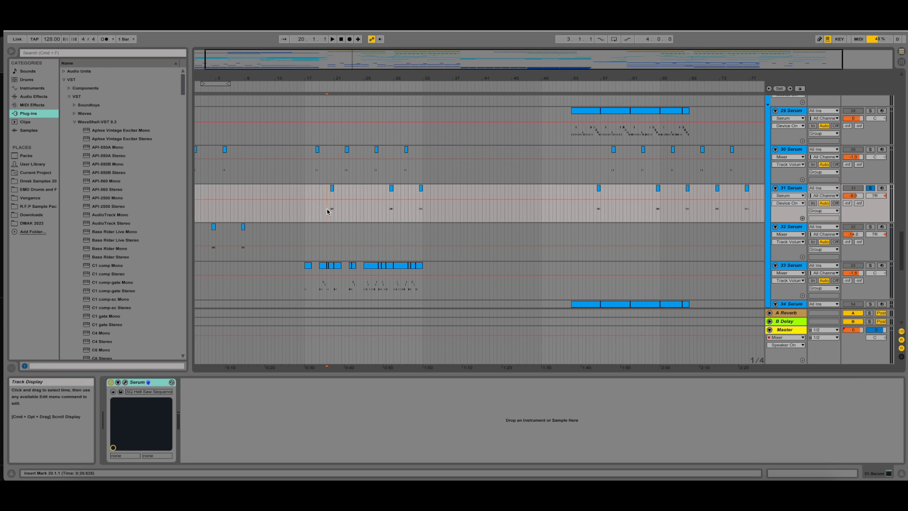
click(870, 189)
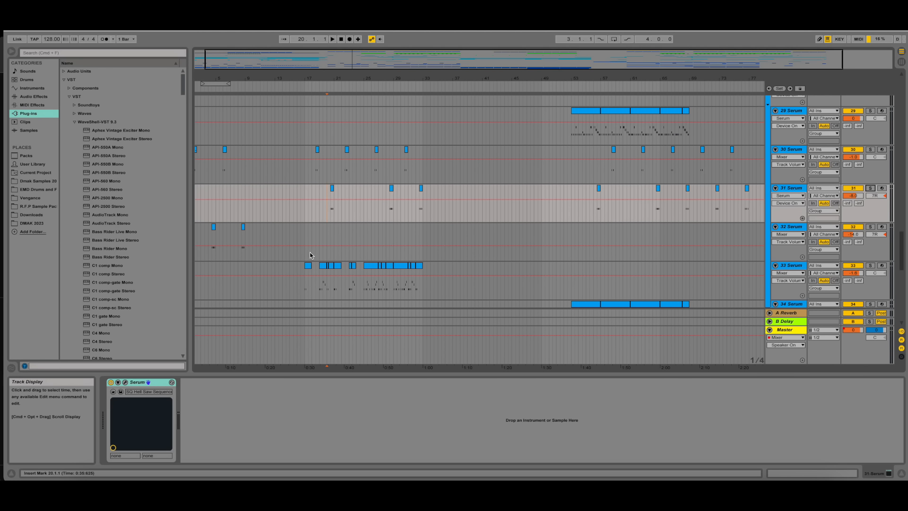
View the devices on track 33 Serum, reselect track 31 Serum at bar 20 and play the full mix from there.
click(326, 285)
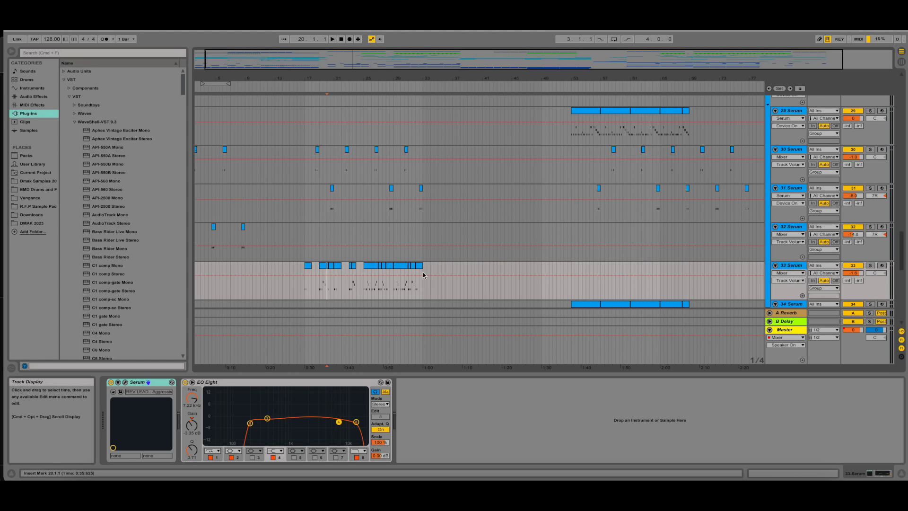
click(327, 209)
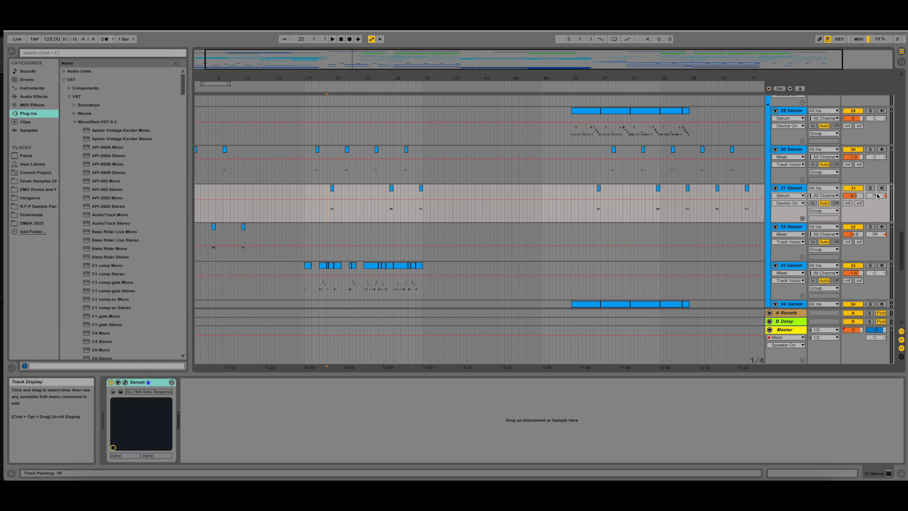
key(space)
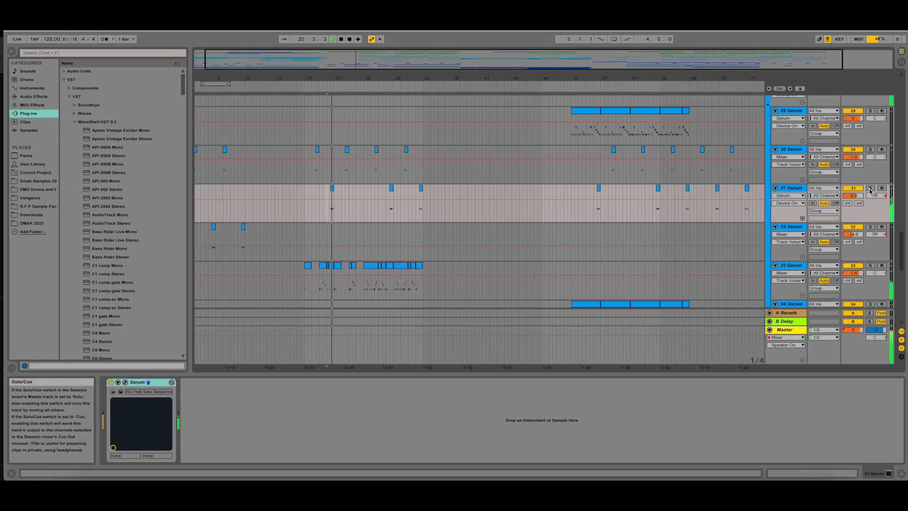
key(space)
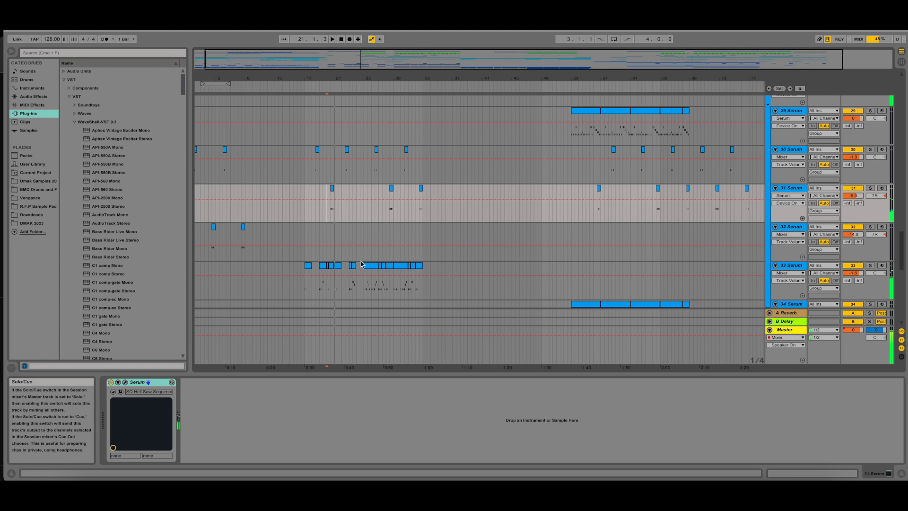
Solo track 33 Serum and play it from bar 19, then from 16.4.1 just before its first clip.
scroll(359, 265, down, 2)
click(321, 247)
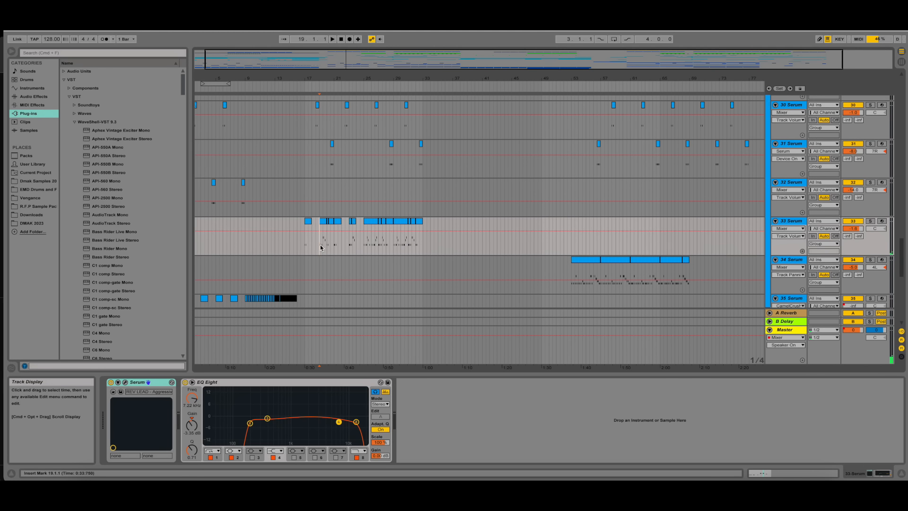
click(870, 220)
key(space)
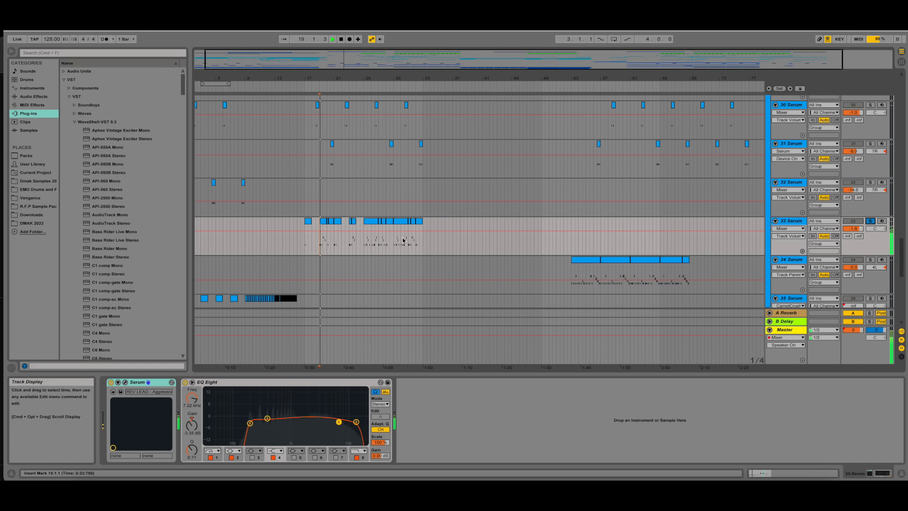
click(303, 245)
key(space)
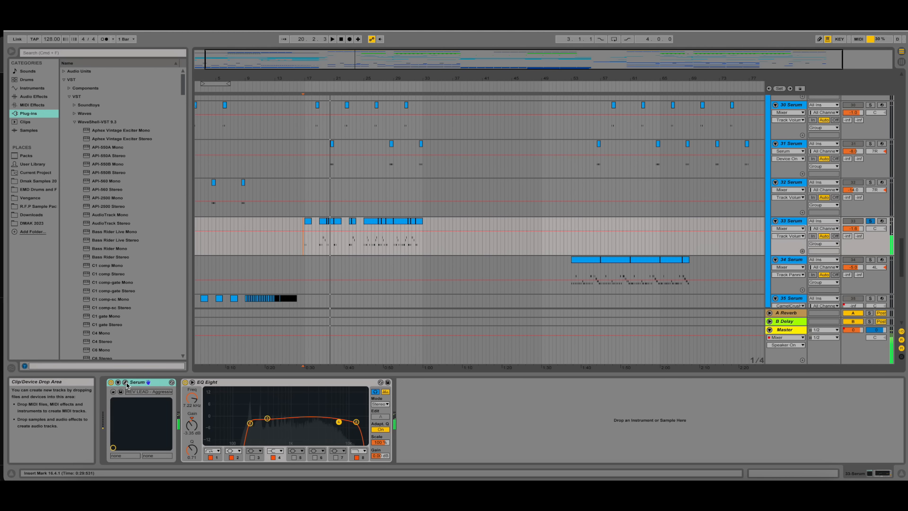
Inspect track 33's REV_LEAD - Aggressive OSCs preset, its effects page and the Revealed Serum Leads Vol. 1 preset folder, closing the synth window when done.
click(125, 382)
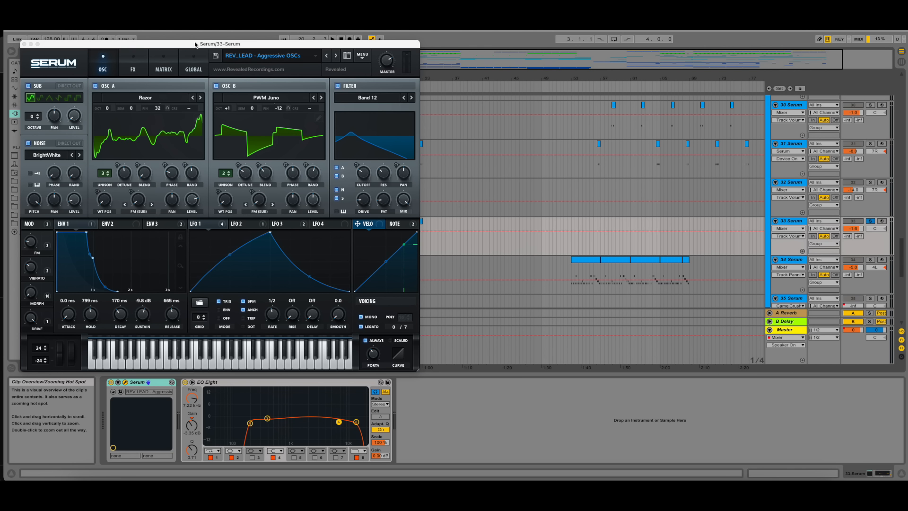
click(132, 66)
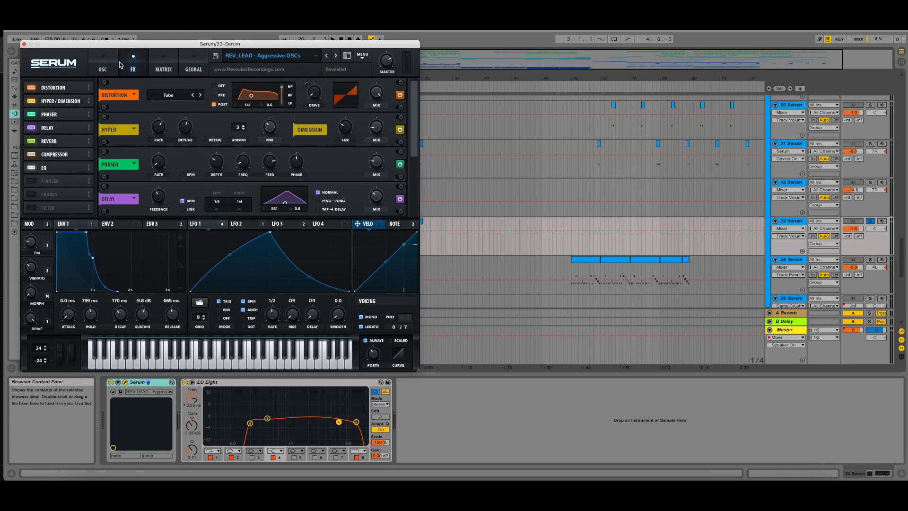
click(112, 65)
click(282, 55)
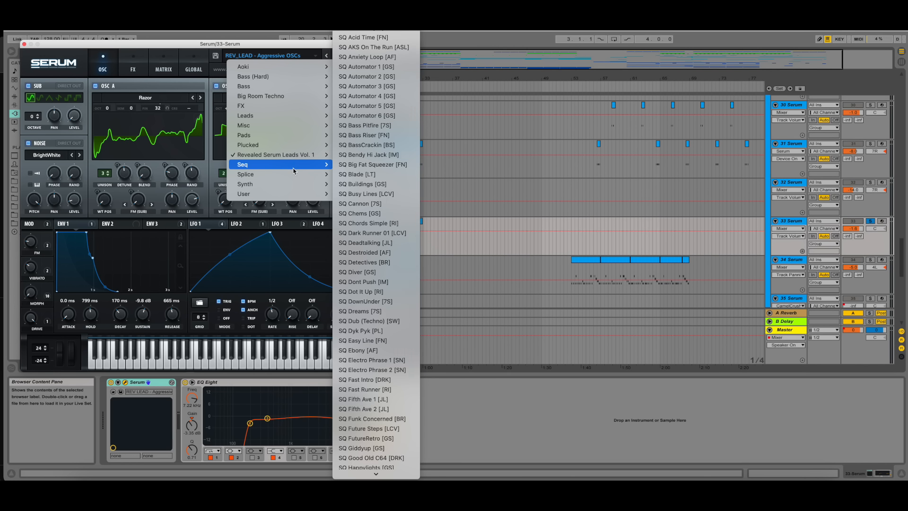
mouse_move(297, 158)
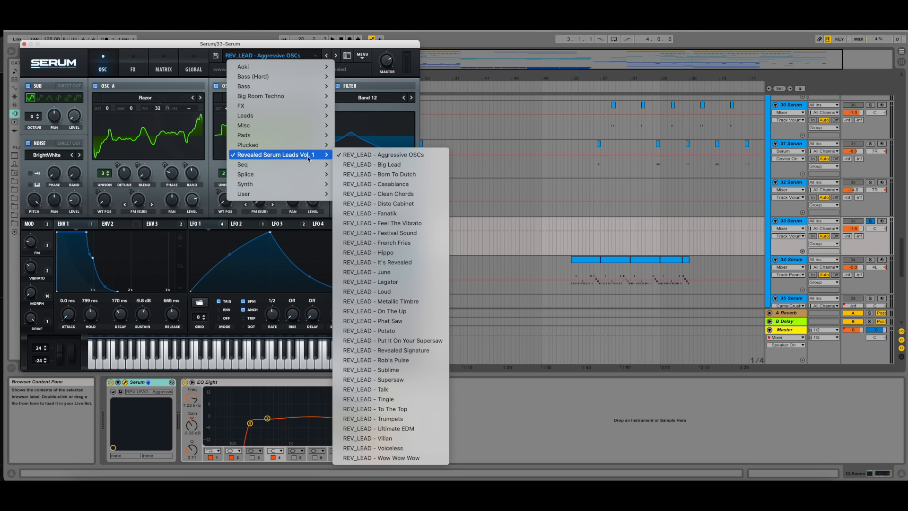
click(24, 43)
click(24, 44)
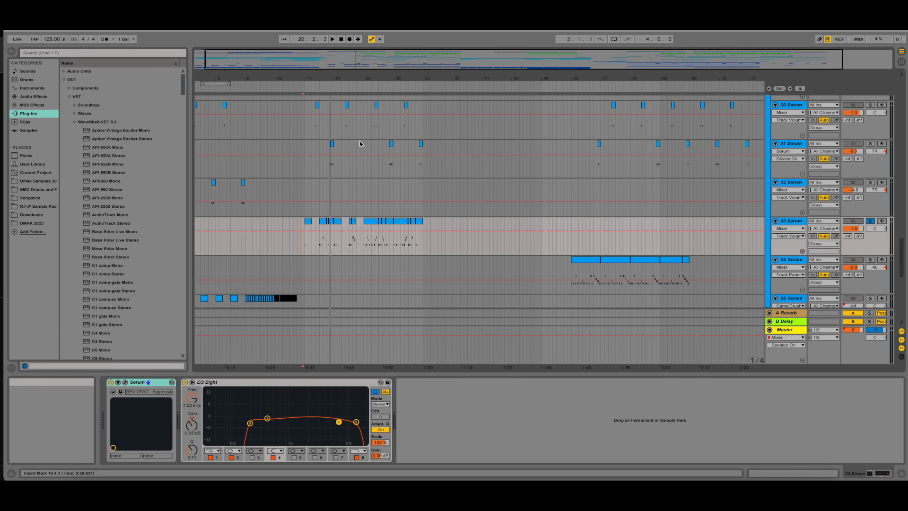
Solo track 36 Serum and play it from 23.4.1, just before its first clip.
scroll(421, 263, down, 2)
scroll(421, 263, down, 2)
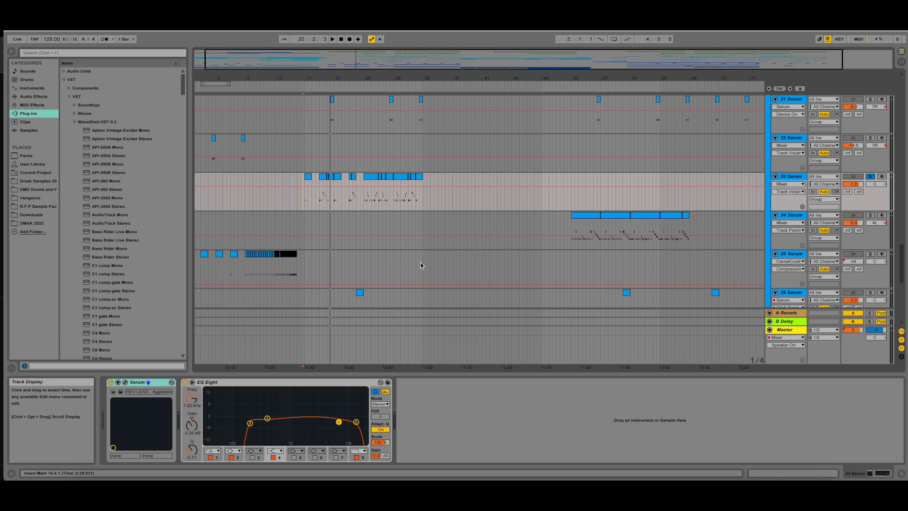
scroll(419, 263, down, 6)
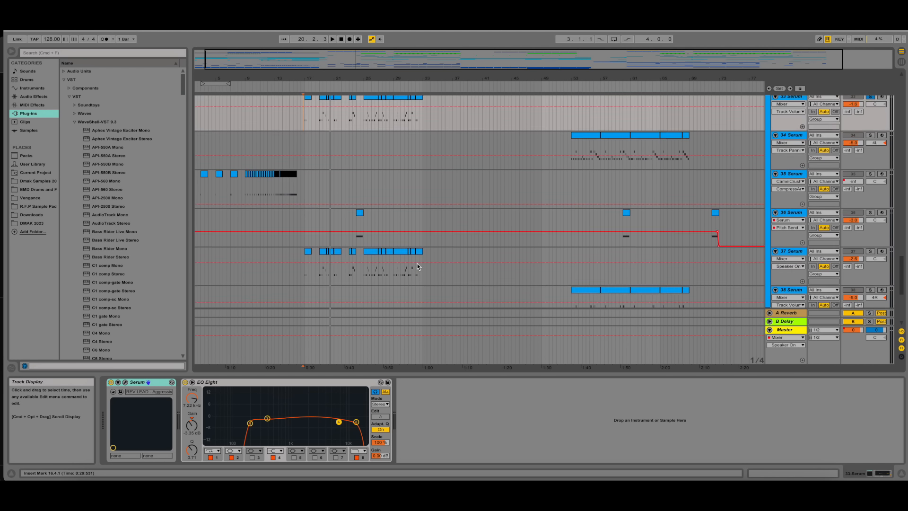
click(355, 230)
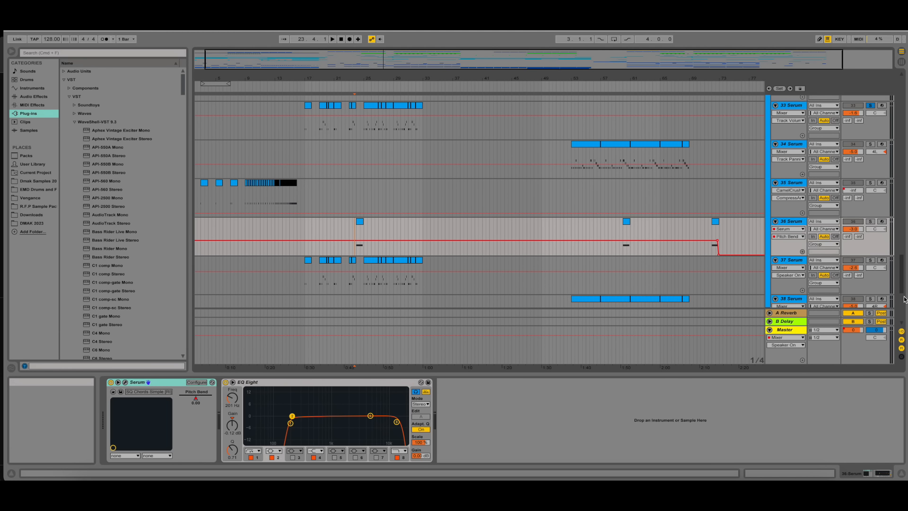
click(870, 221)
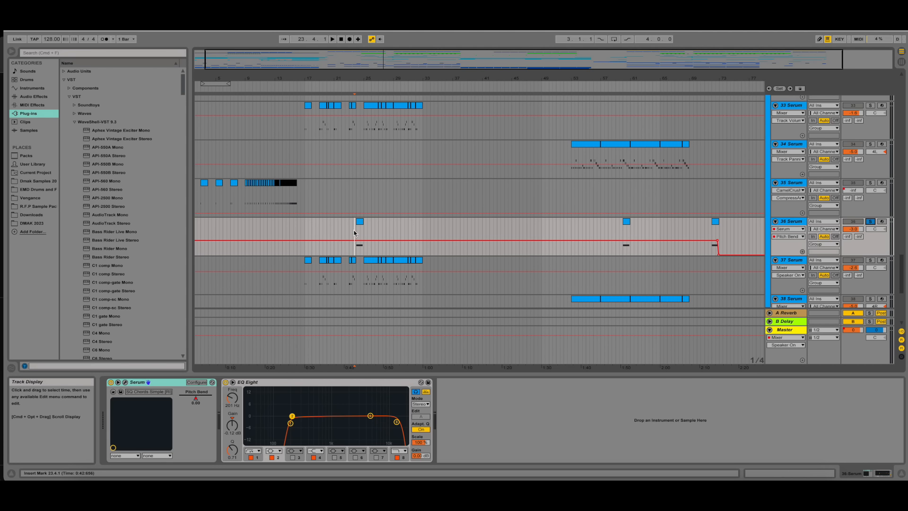
key(space)
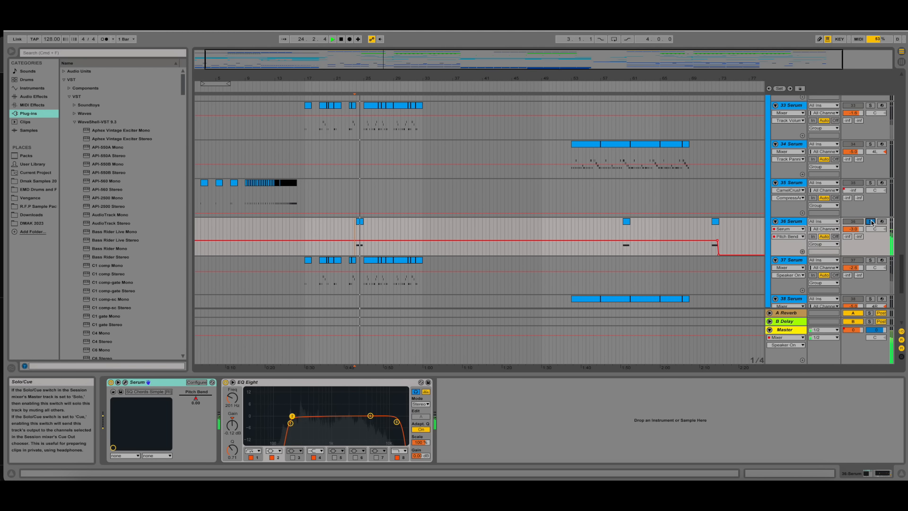
key(space)
Unsolo track 36 Serum and play the full mix from 23.4.1.
click(870, 222)
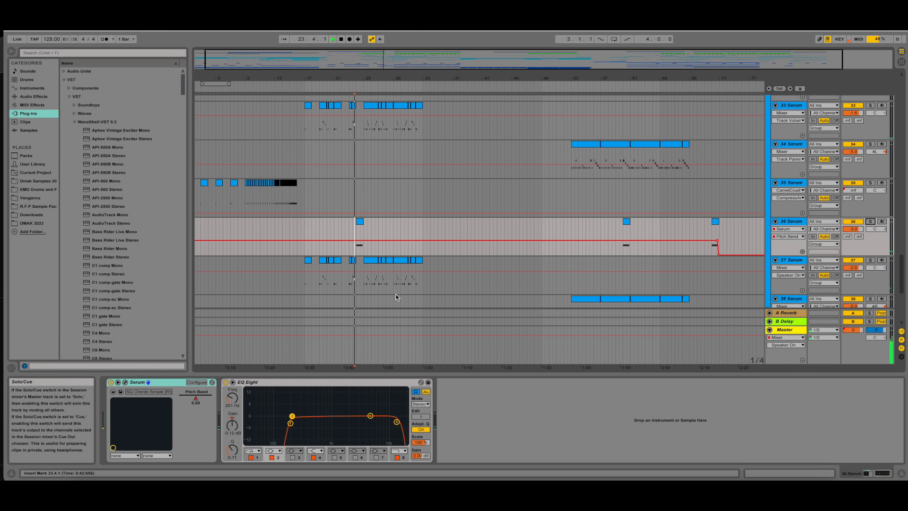
key(space)
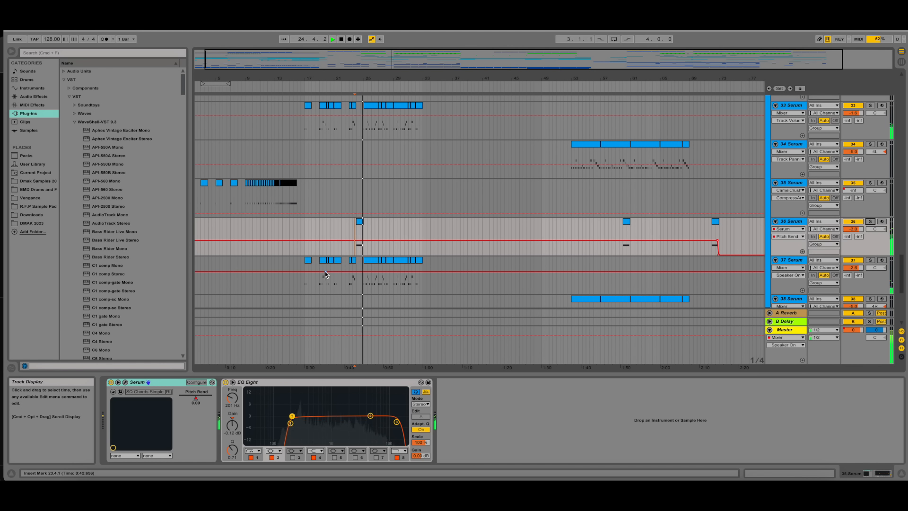
key(space)
Solo track 37 Serum, play it from bar 17 and move the playback start to bar 19.
click(305, 287)
click(870, 261)
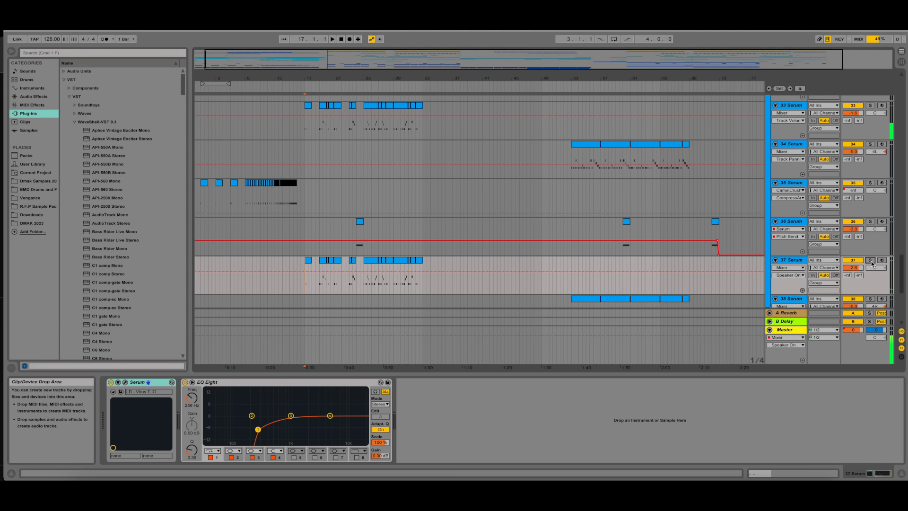
key(space)
scroll(481, 217, down, 4)
click(320, 195)
key(space)
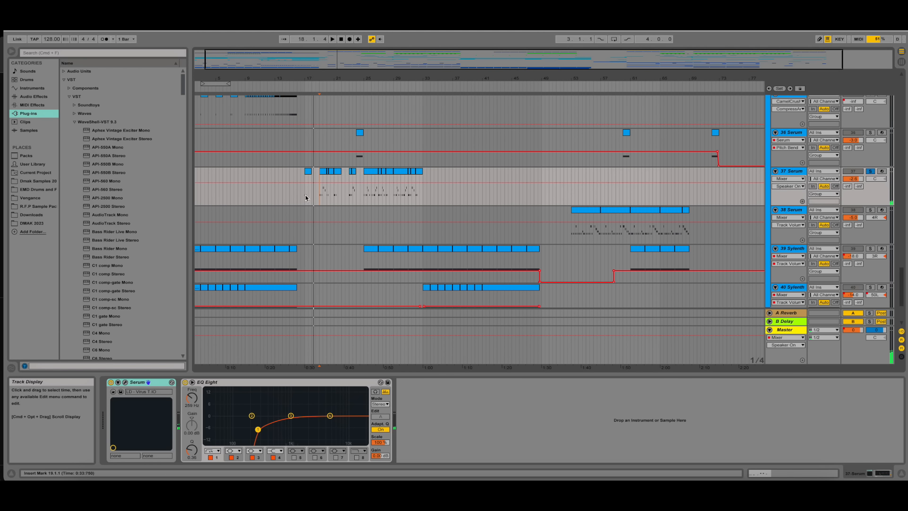
Unsolo track 37 Serum and play the mix from bar 19, muting and unmuting the track to compare.
scroll(314, 196, up, 5)
scroll(324, 199, up, 3)
scroll(324, 202, down, 6)
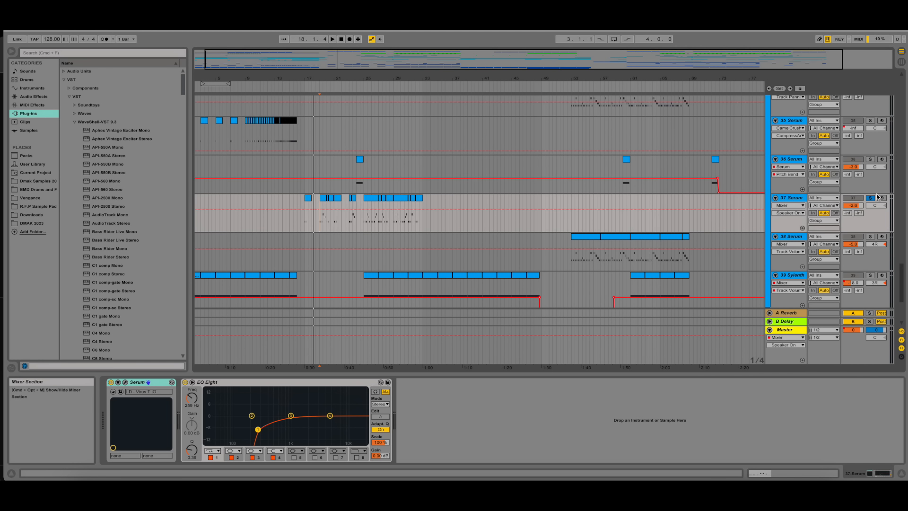
key(space)
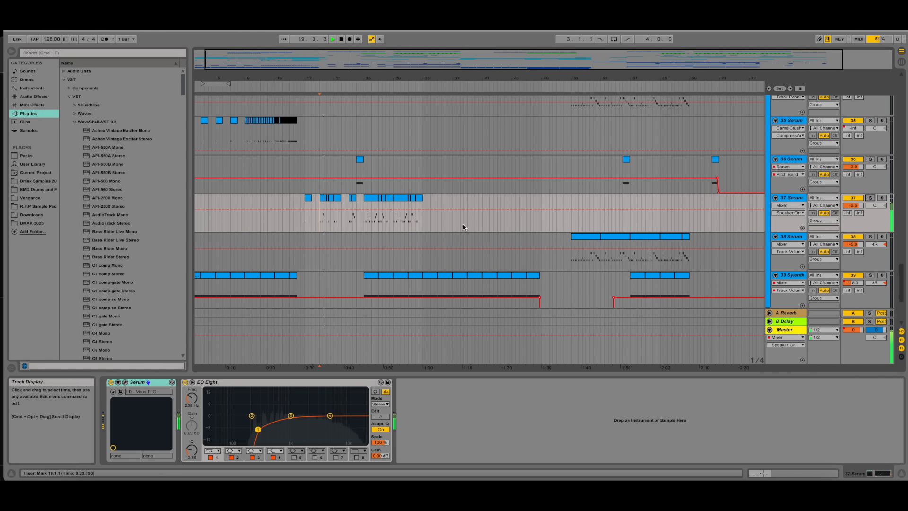
click(854, 198)
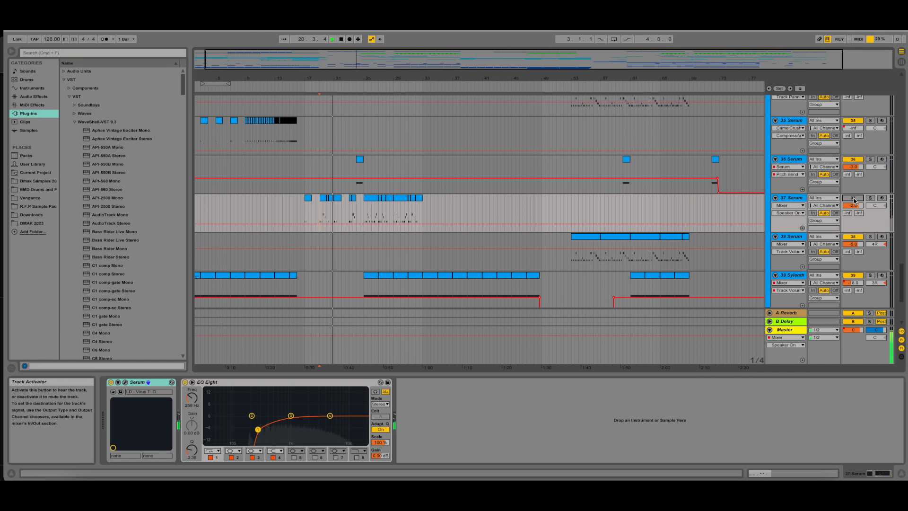
click(853, 199)
key(space)
key(space)
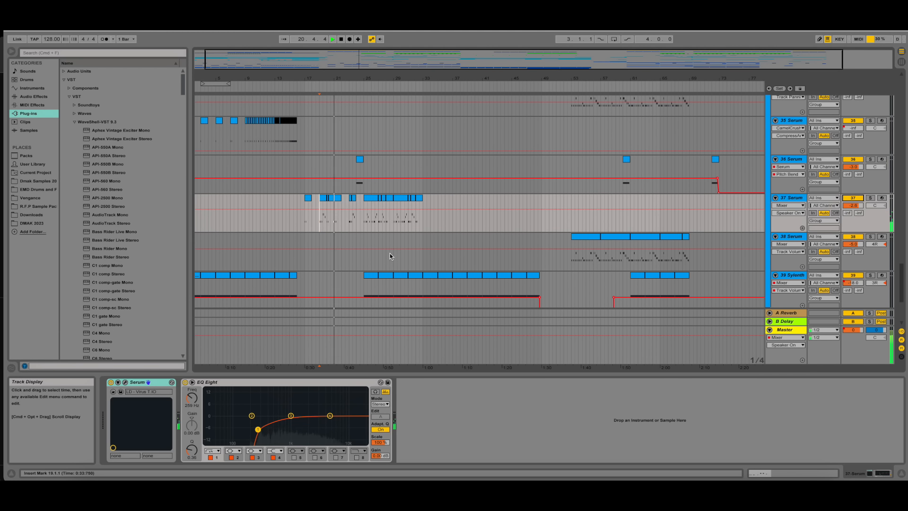
key(space)
Select track 39 Sylenth at bar 25 and show its Sylenth1 PitchBend automation in the arrangement.
scroll(377, 251, down, 5)
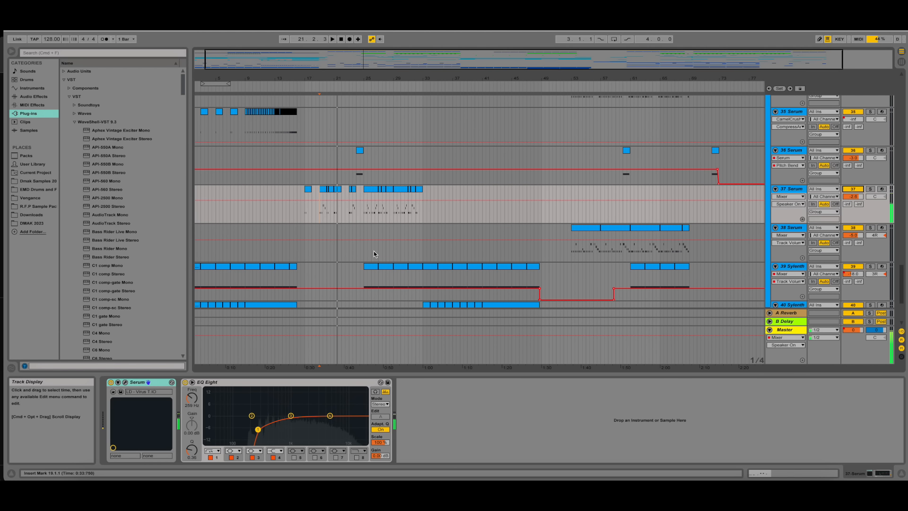
scroll(373, 253, down, 2)
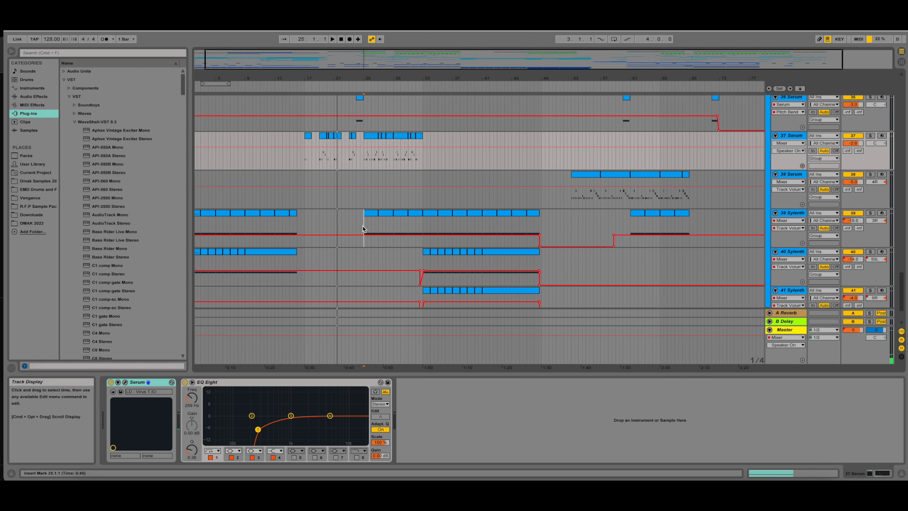
click(362, 227)
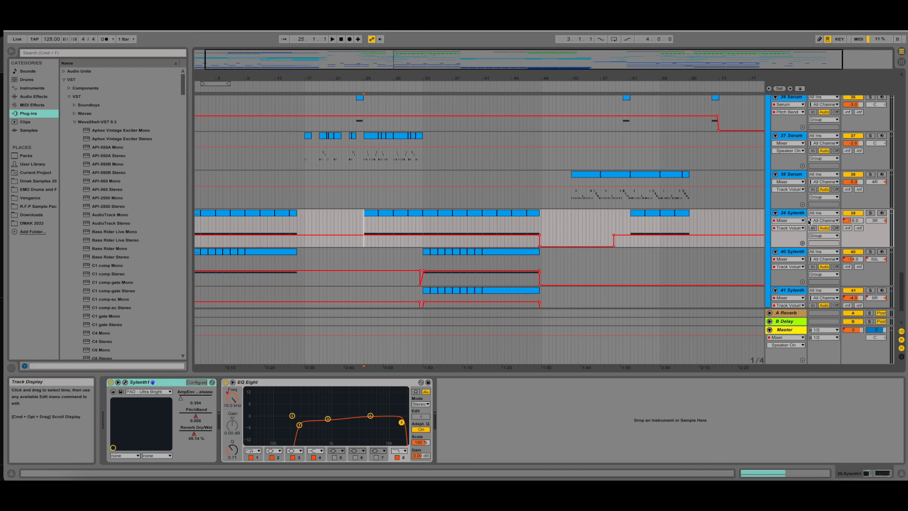
click(792, 220)
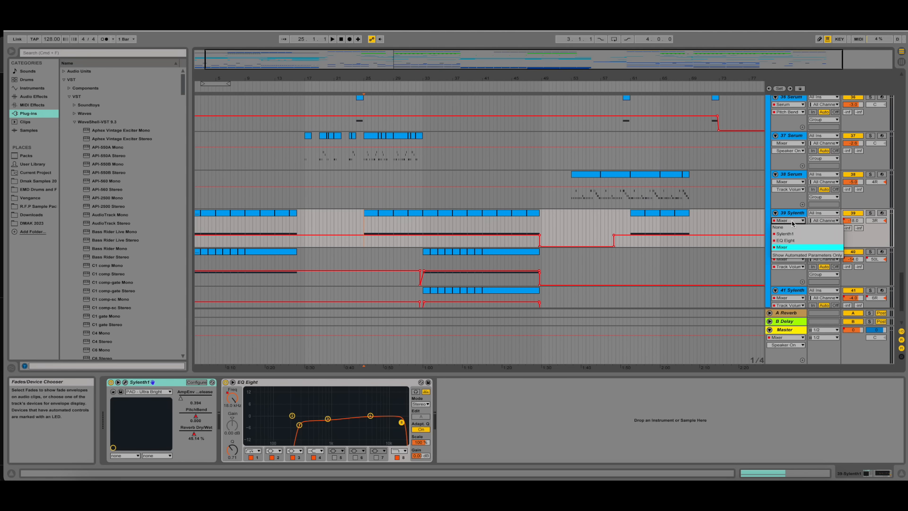
click(785, 233)
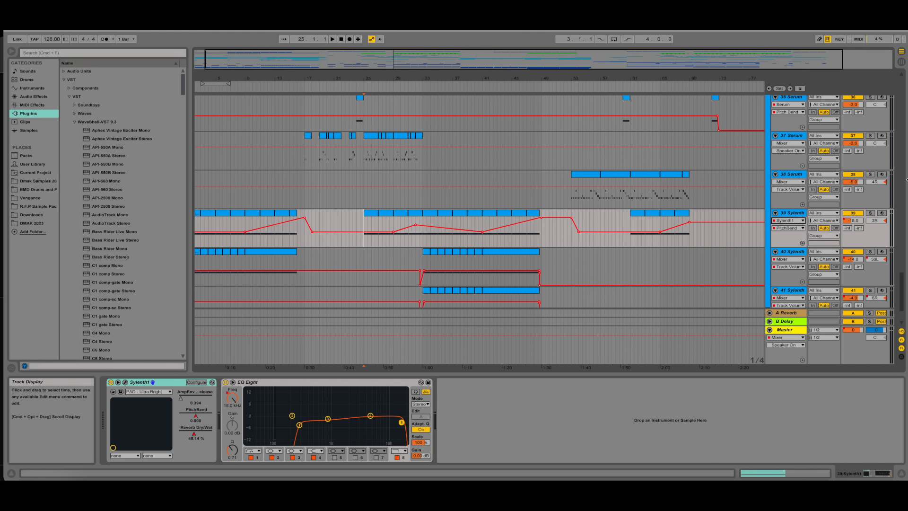
Play the mix from bar 25, solo track 39 Sylenth, replay it from 32.2.1 and unsolo it.
key(space)
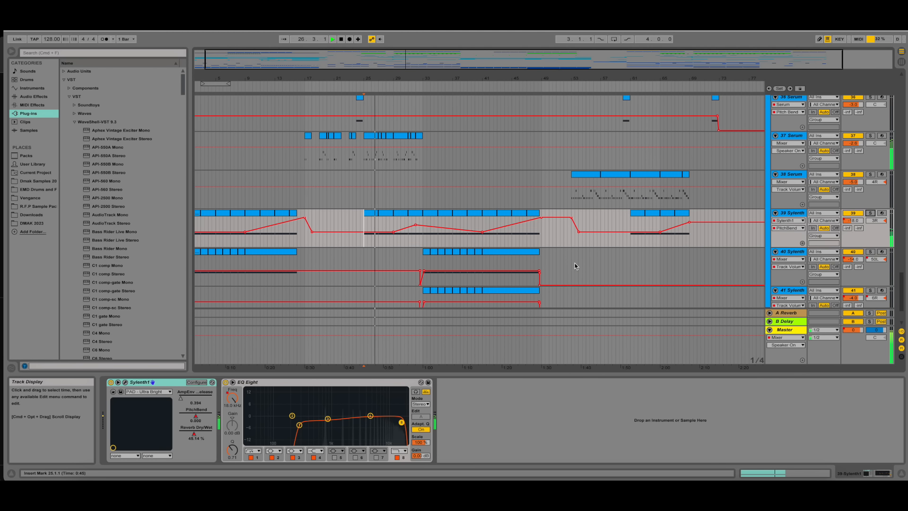
click(871, 214)
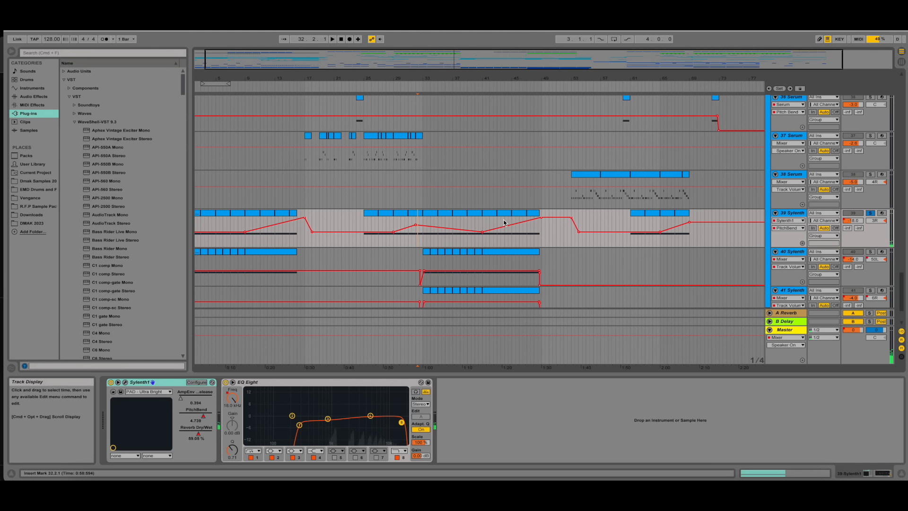
key(space)
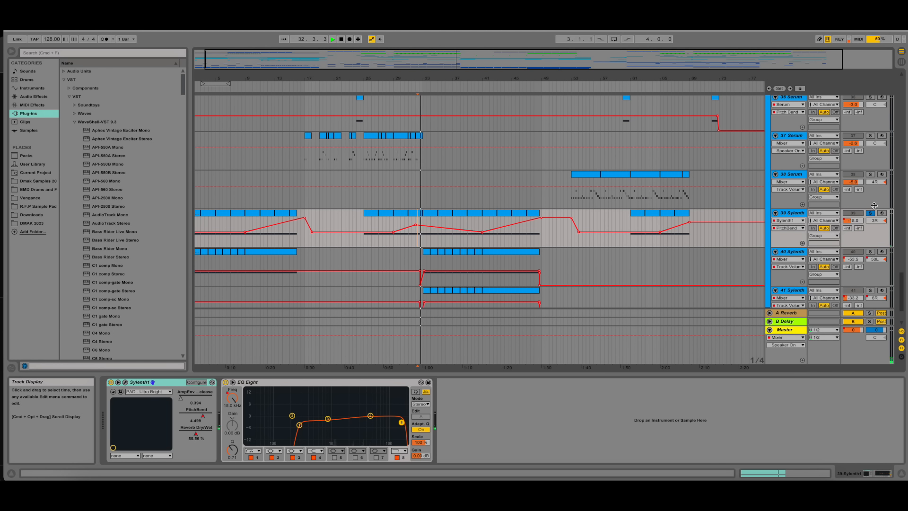
click(870, 213)
scroll(349, 224, down, 1)
scroll(349, 222, down, 1)
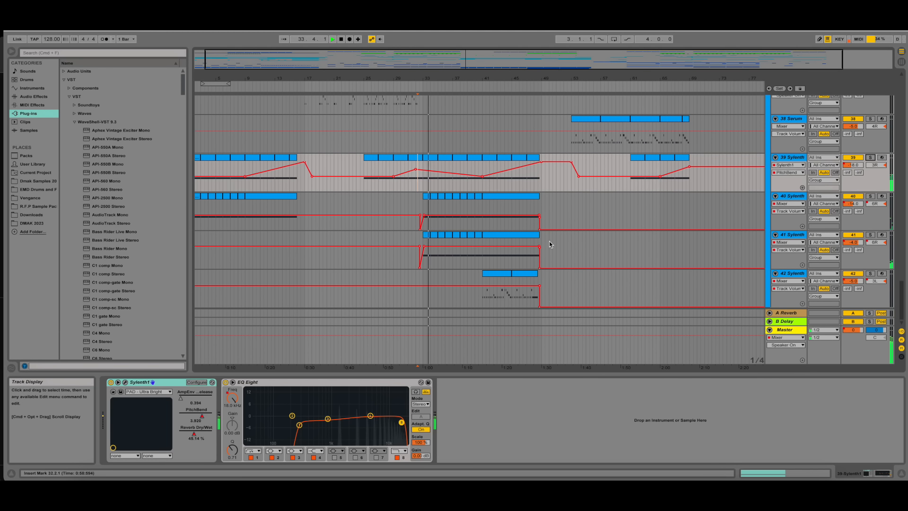
Look through the audio and synth tracks during full-mix playback and view the devices on track 41 Sylenth at bar 33.
scroll(510, 254, up, 15)
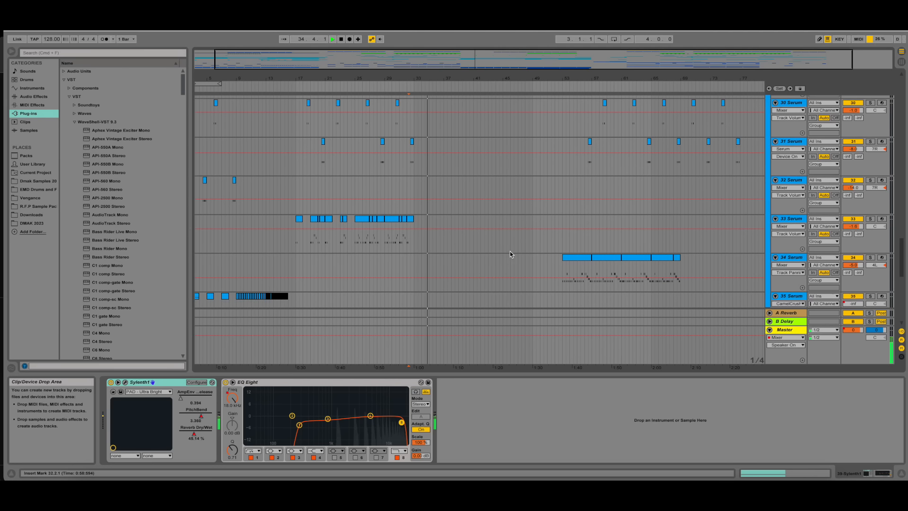
scroll(510, 251, up, 20)
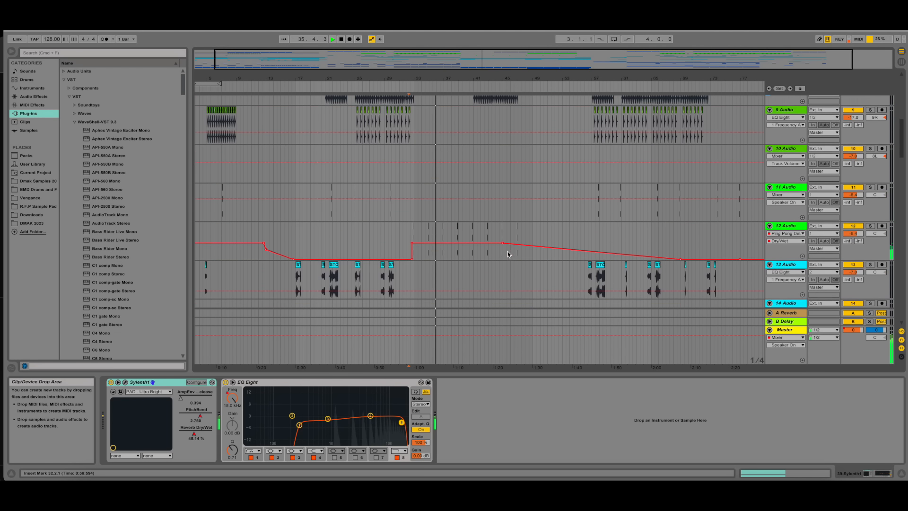
scroll(443, 245, down, 20)
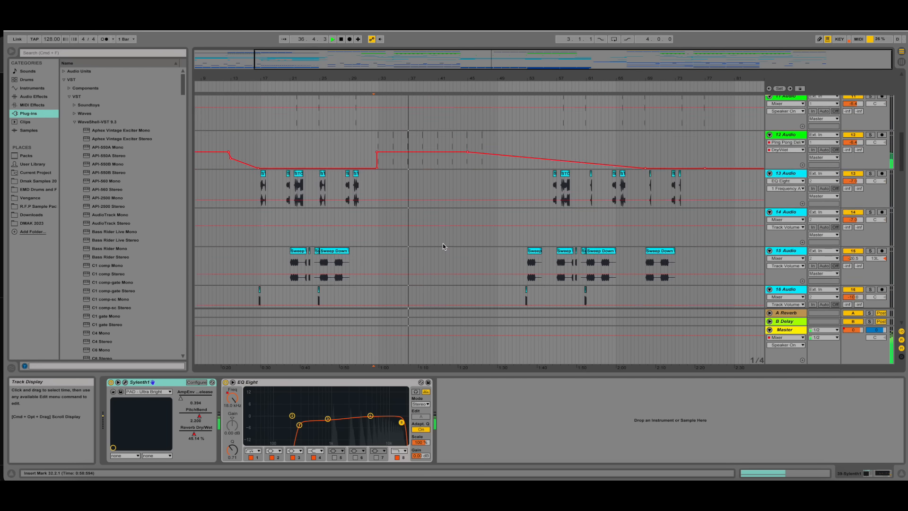
scroll(441, 244, down, 15)
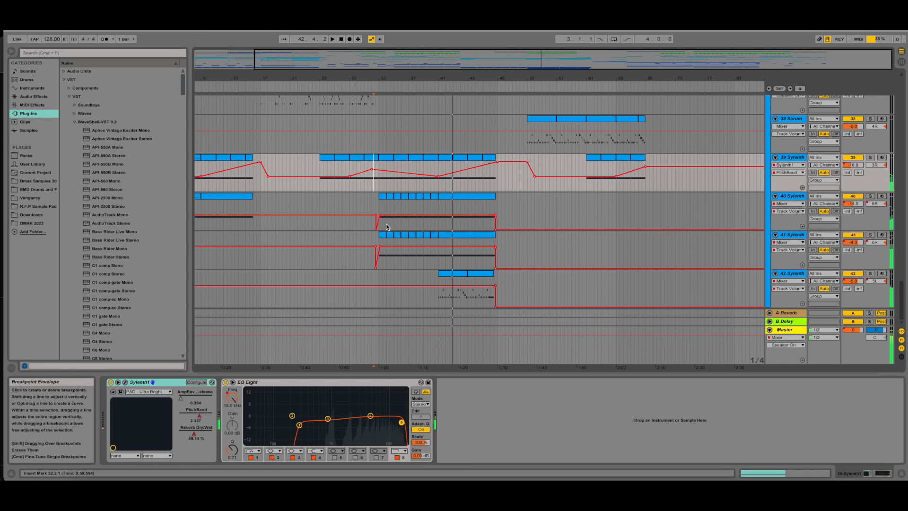
click(381, 241)
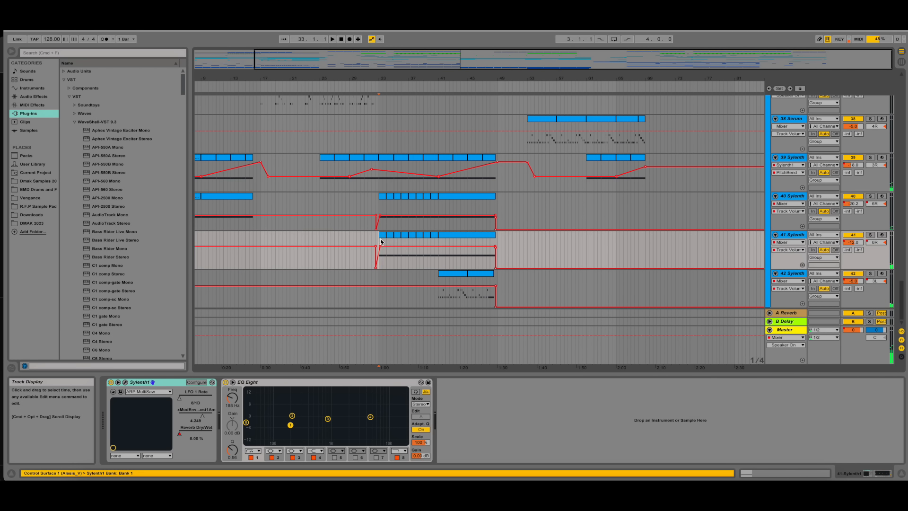
Solo track 41 Sylenth, play it from bar 33 and examine its ARP MultiSaw Sylenth1 preset and MIDI clip notes.
click(870, 234)
key(space)
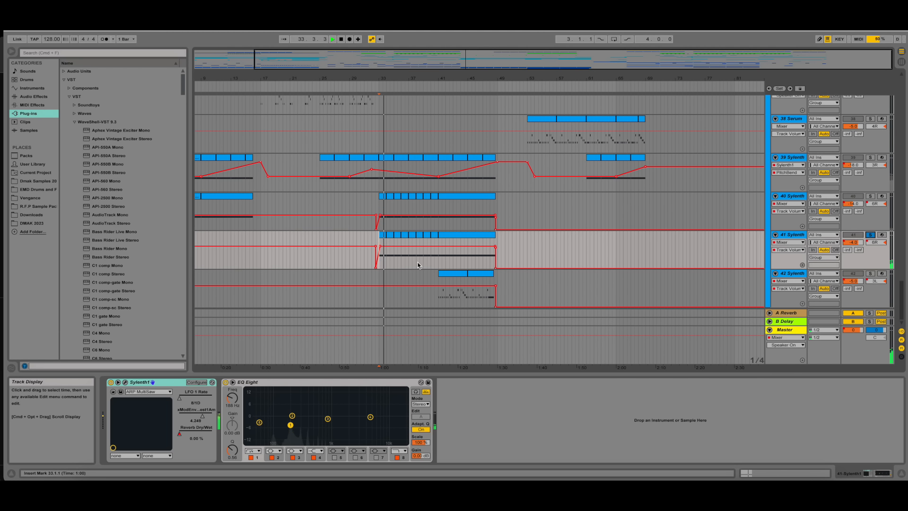
click(125, 383)
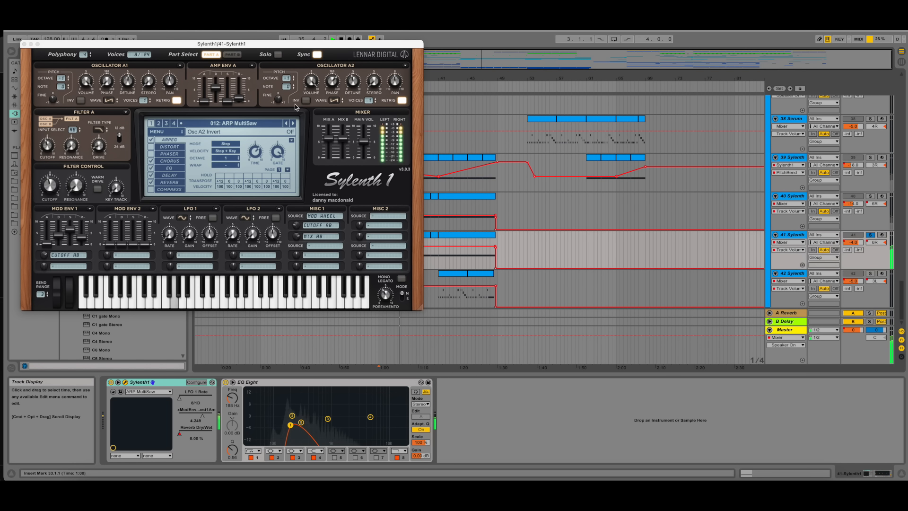
click(24, 44)
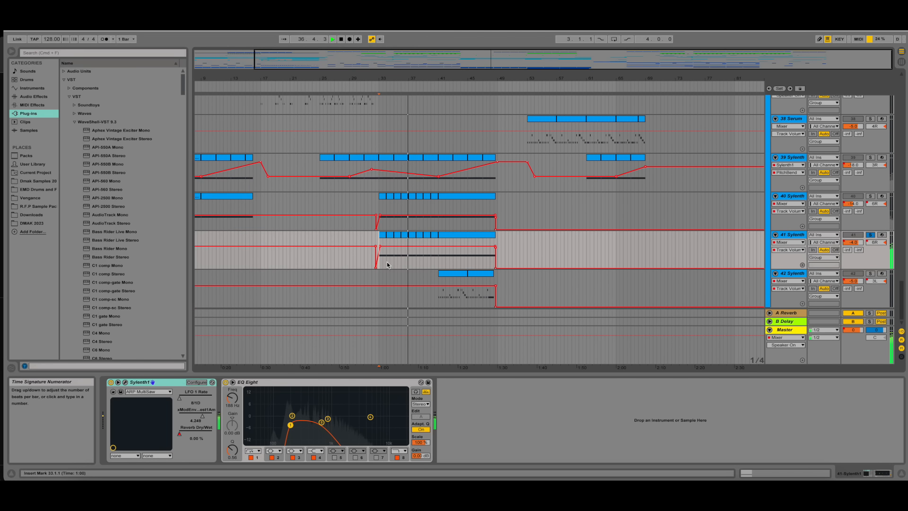
click(406, 237)
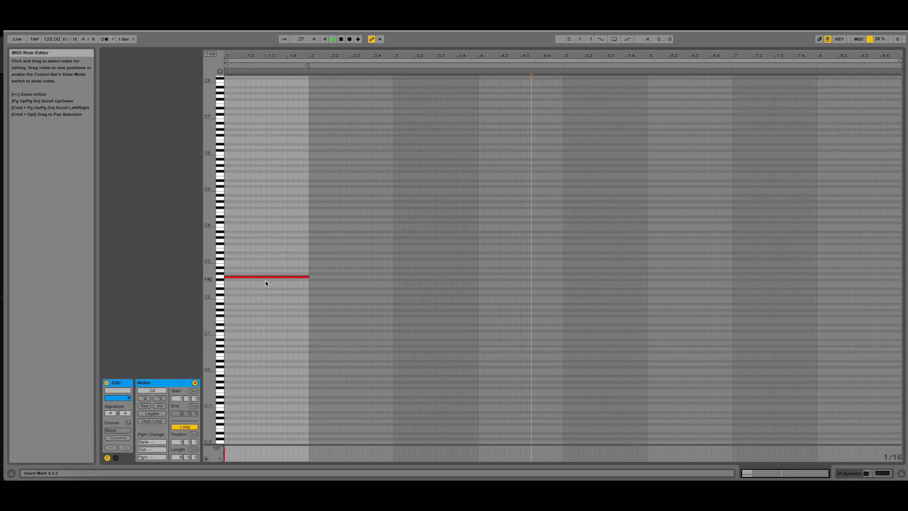
click(871, 469)
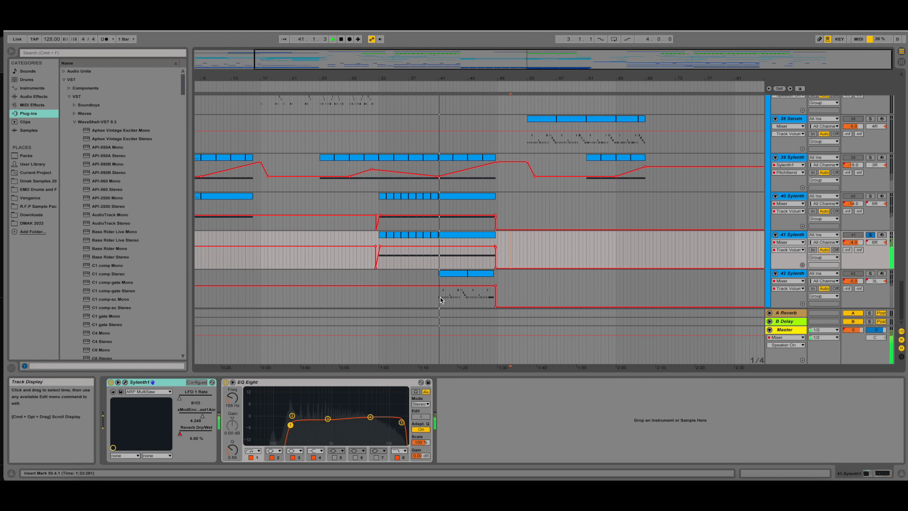
Solo track 40 Sylenth during playback and re-enable its panning automation, comparing it with the full mix before stopping.
click(872, 201)
click(871, 196)
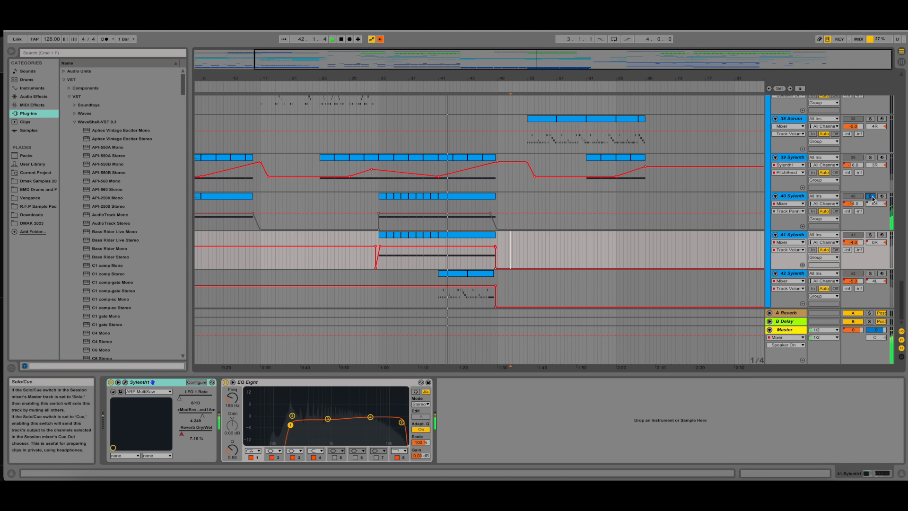
right_click(874, 204)
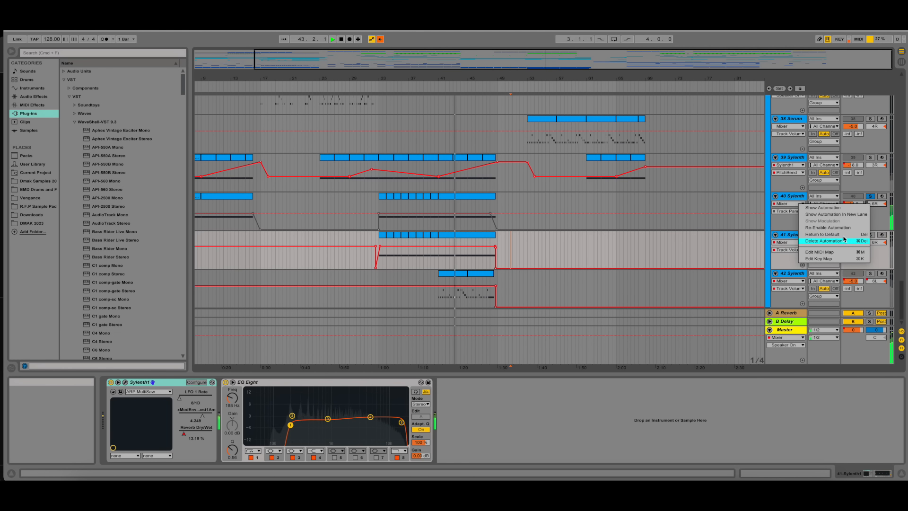
click(827, 227)
click(870, 196)
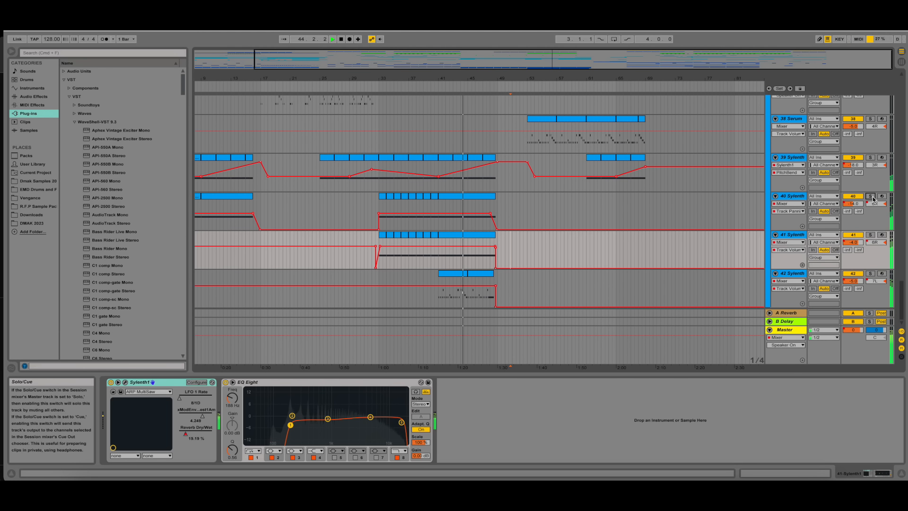
click(870, 196)
key(space)
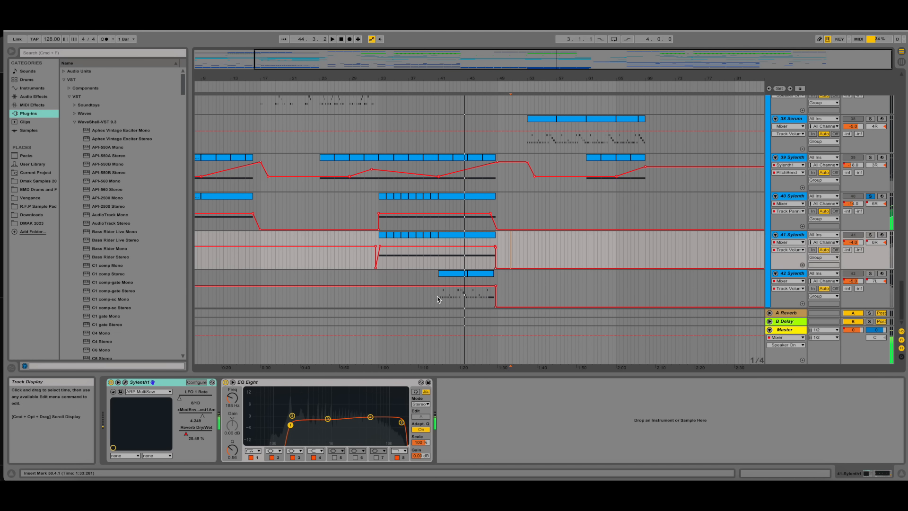
Solo track 42 Sylenth and play it from bar 41, toggling the solo to compare it with the full mix.
click(436, 296)
click(440, 279)
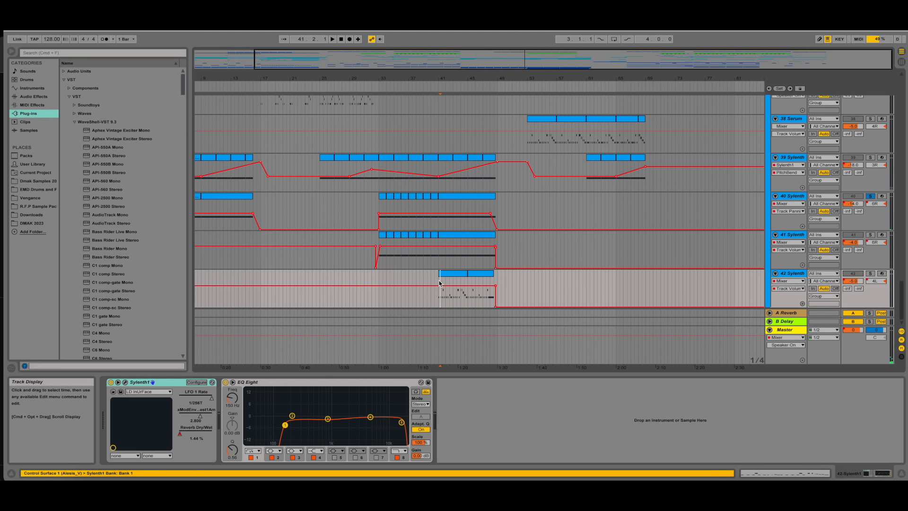
click(870, 273)
key(space)
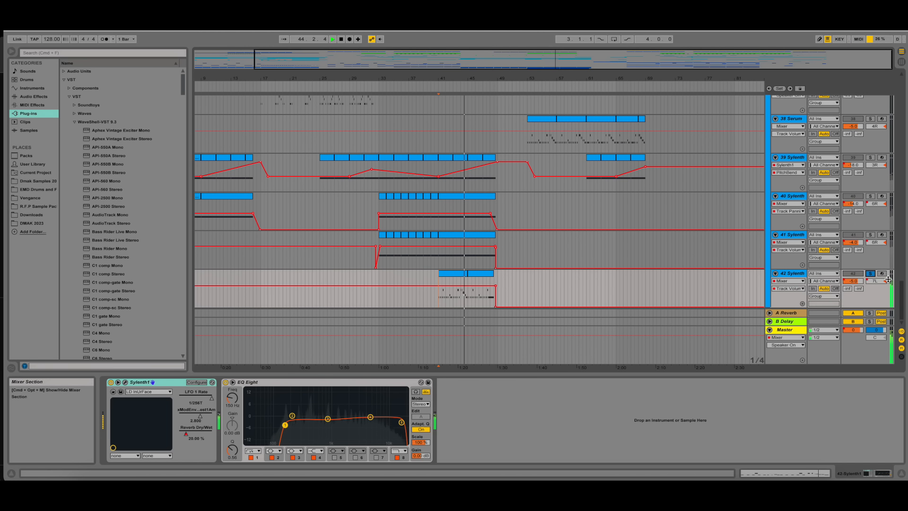
click(869, 273)
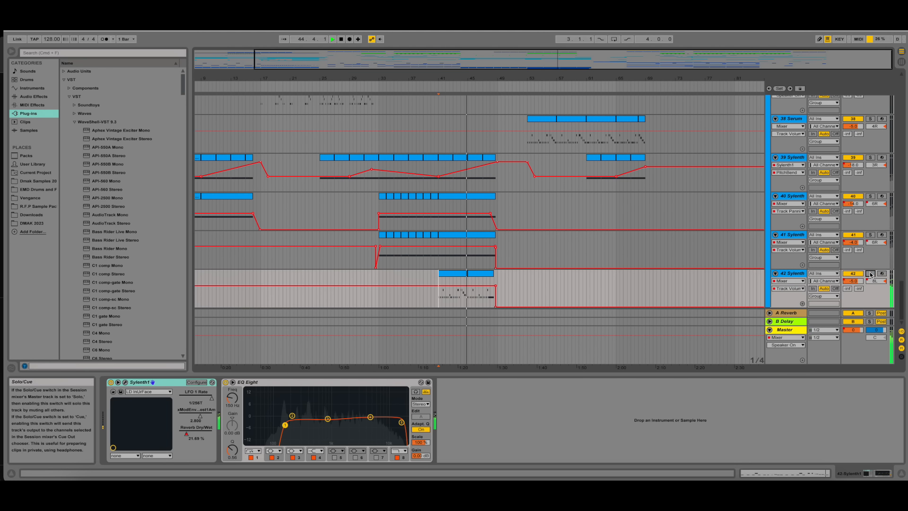
key(space)
key(space)
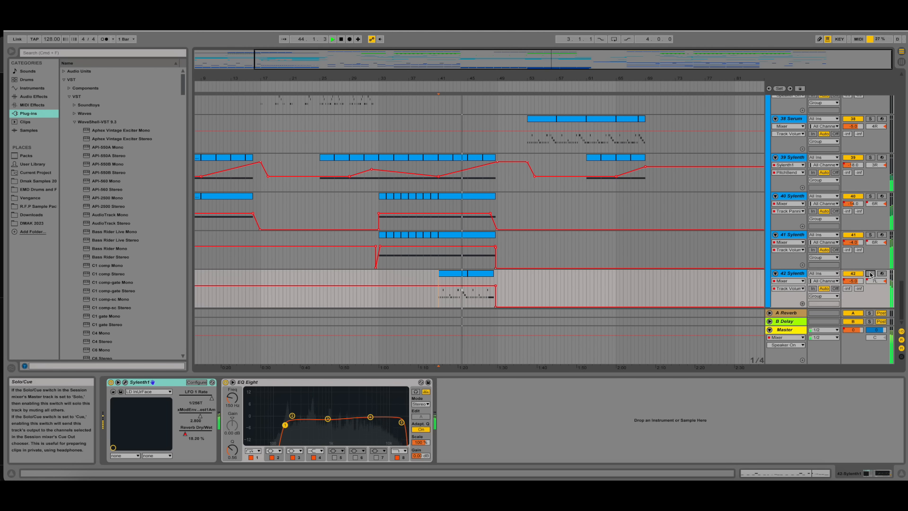
key(space)
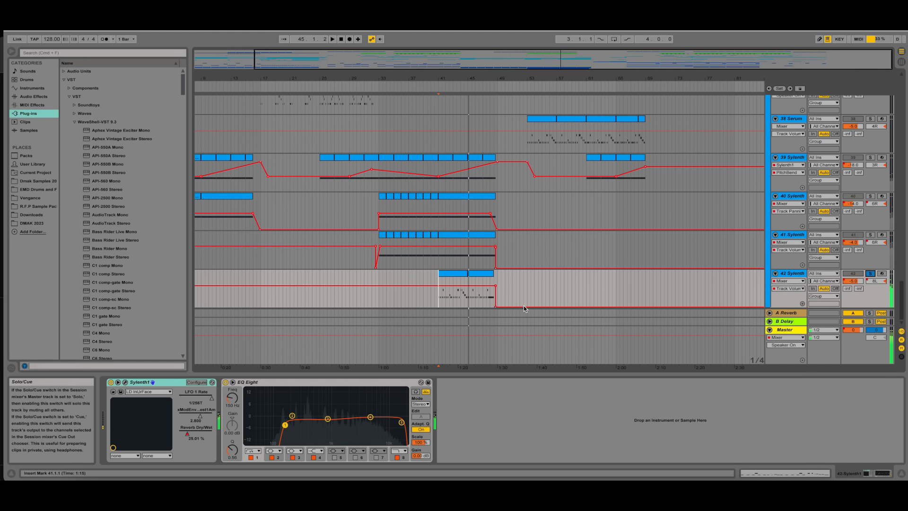
Unsolo track 42 Sylenth and play the full mix from 47.2.1.
scroll(506, 279, up, 3)
scroll(504, 277, up, 3)
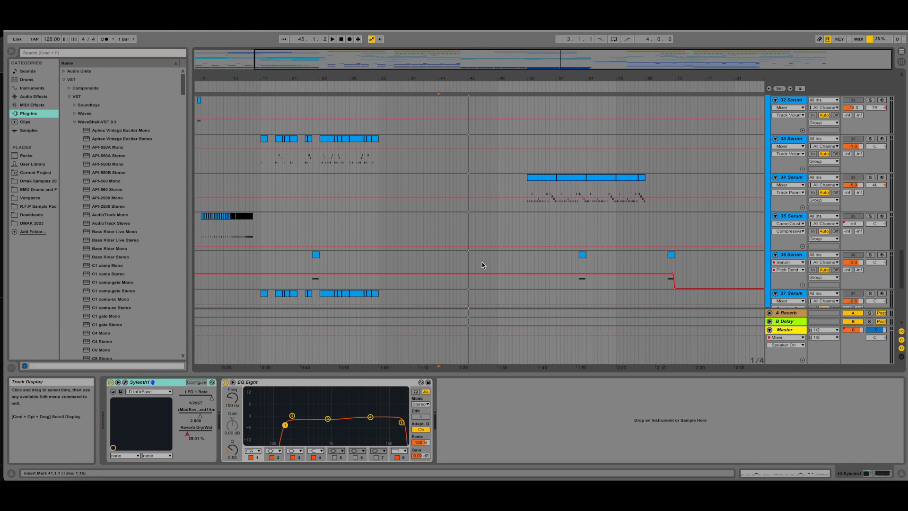
scroll(483, 266, down, 6)
click(483, 296)
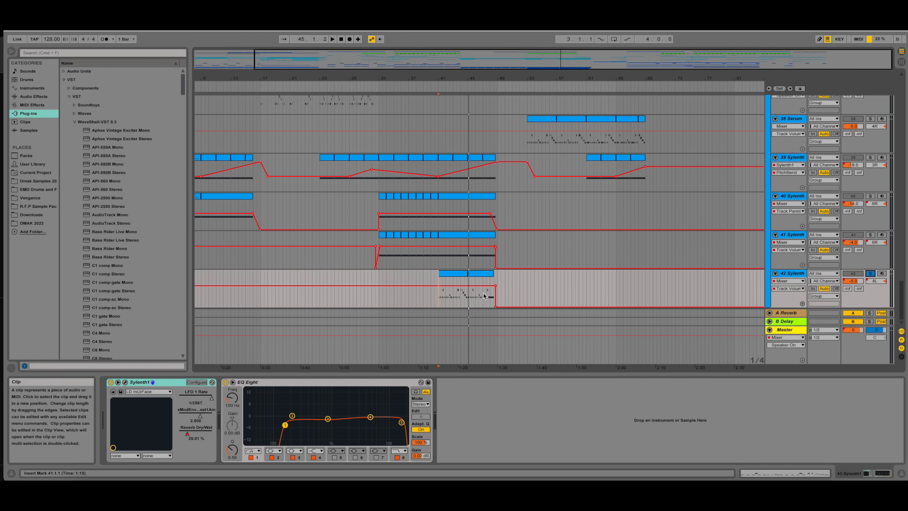
click(870, 273)
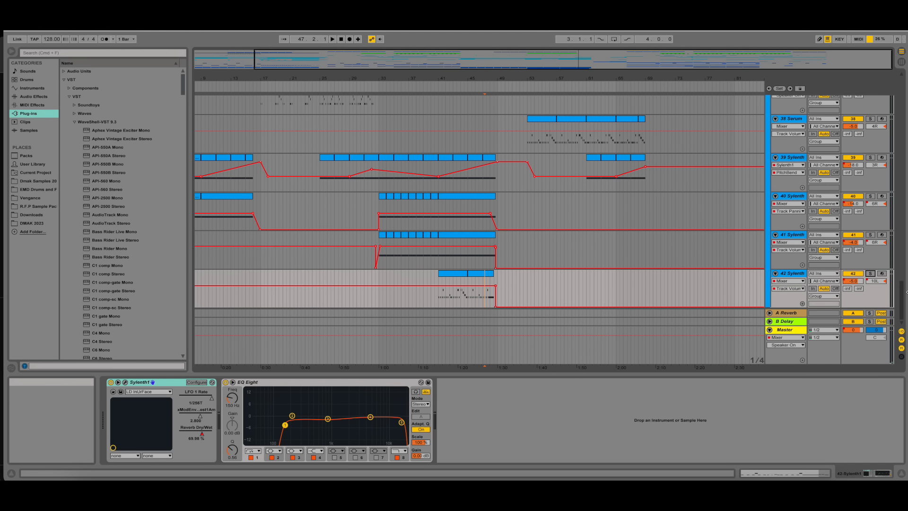
key(space)
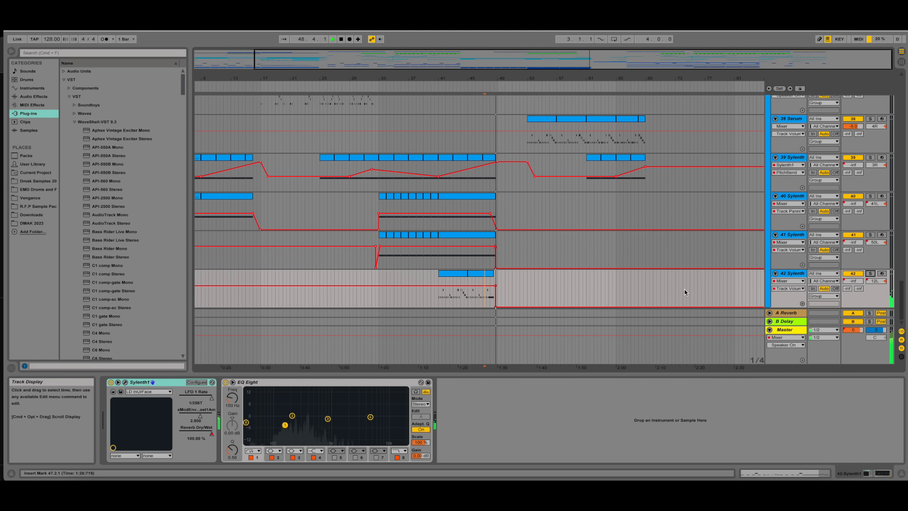
Stop playback and select track 38 Serum at 52.4.1 to view its devices.
scroll(521, 241, up, 3)
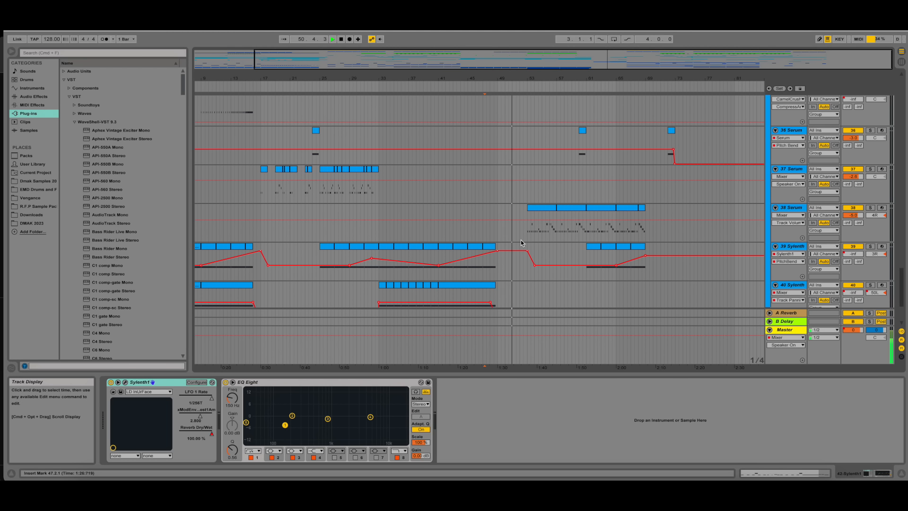
click(525, 227)
key(space)
click(791, 208)
Raise the song tempo to 134 BPM, play the mix from 46.2.1 and return the tempo to 128 BPM.
drag(50, 39, 53, 43)
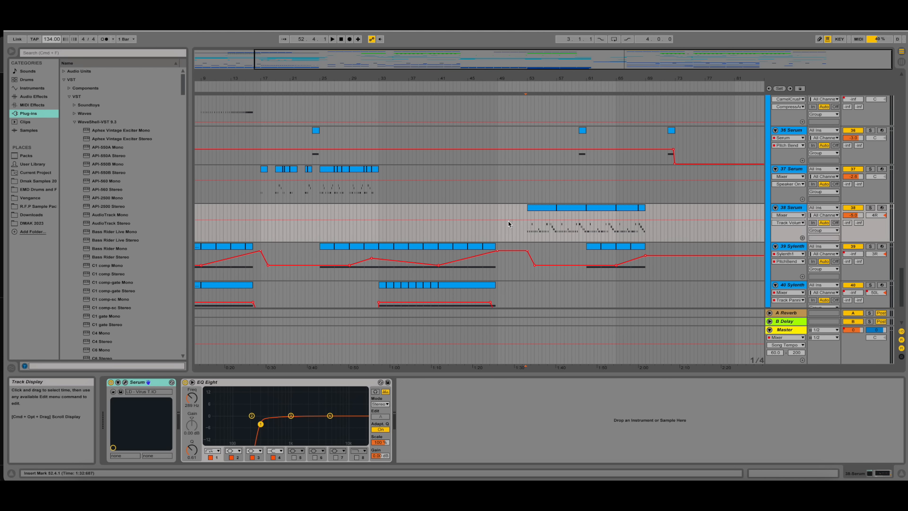
click(477, 231)
key(space)
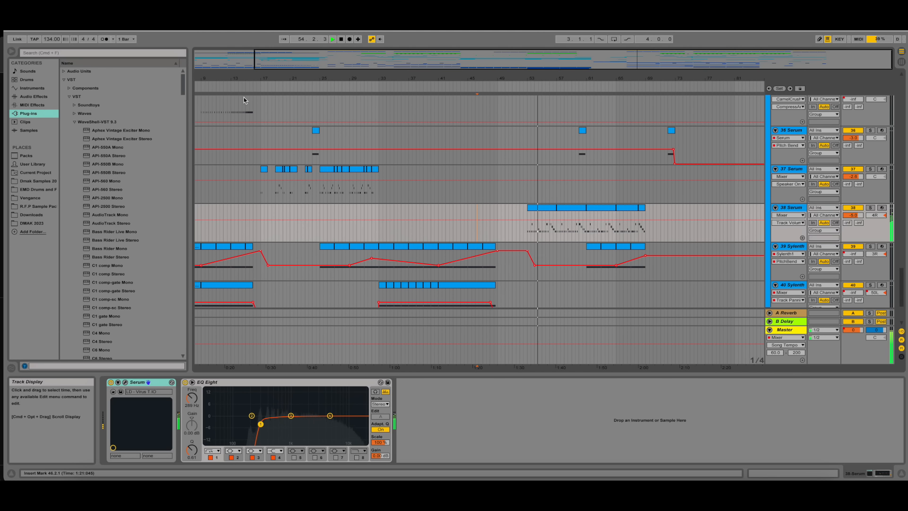
drag(50, 41, 50, 42)
key(space)
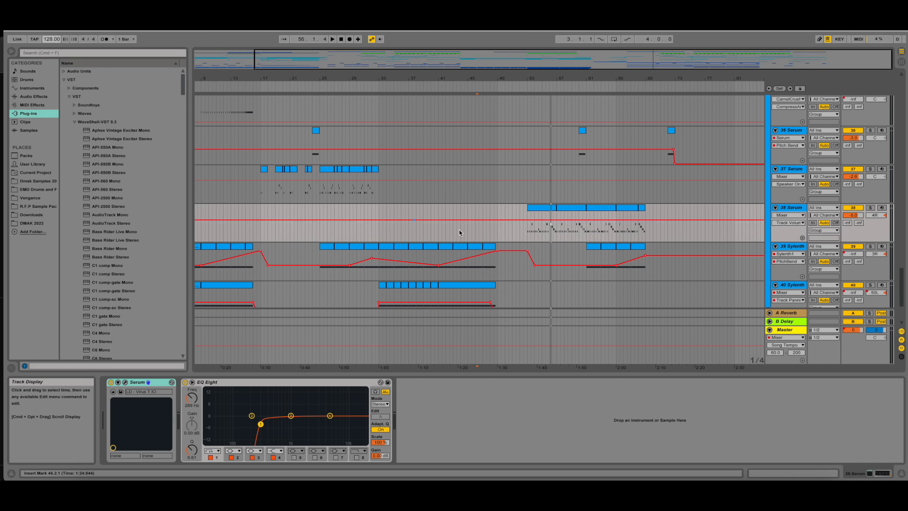
Solo track 27 Serum, play its clip from bar 49 and view its LD Cripple [JD] Serum preset.
scroll(582, 210, down, 3)
scroll(575, 218, up, 3)
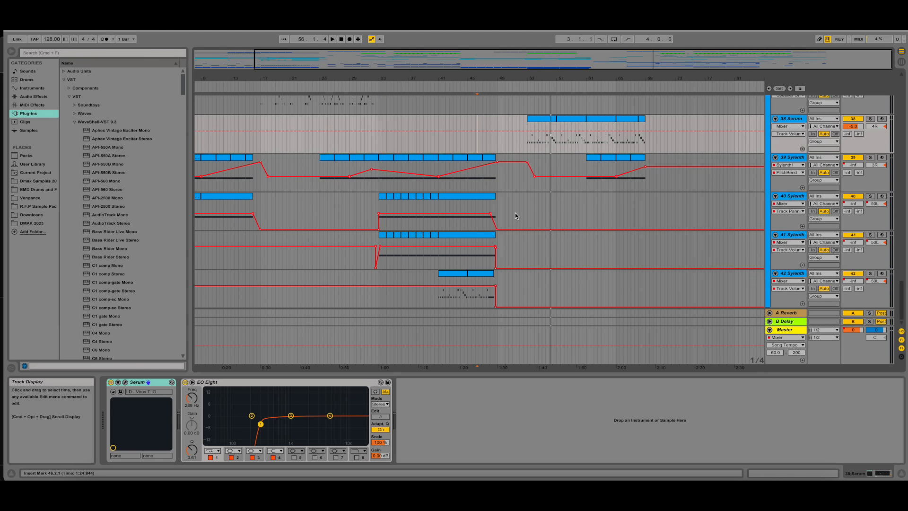
click(498, 220)
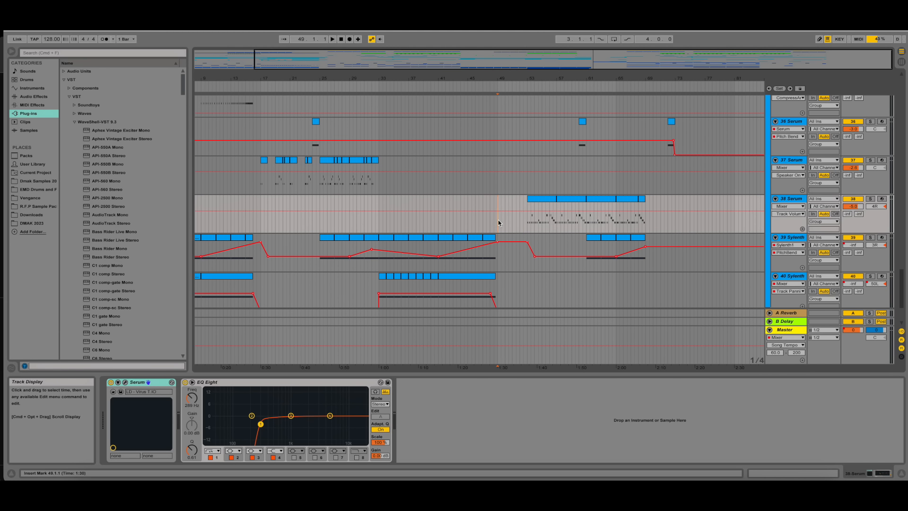
scroll(502, 225, up, 10)
scroll(503, 225, up, 5)
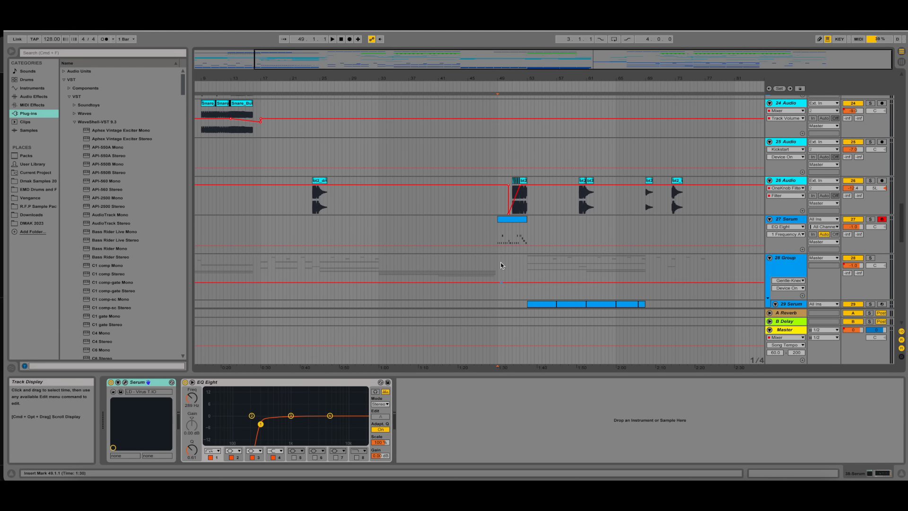
click(512, 236)
click(869, 219)
key(space)
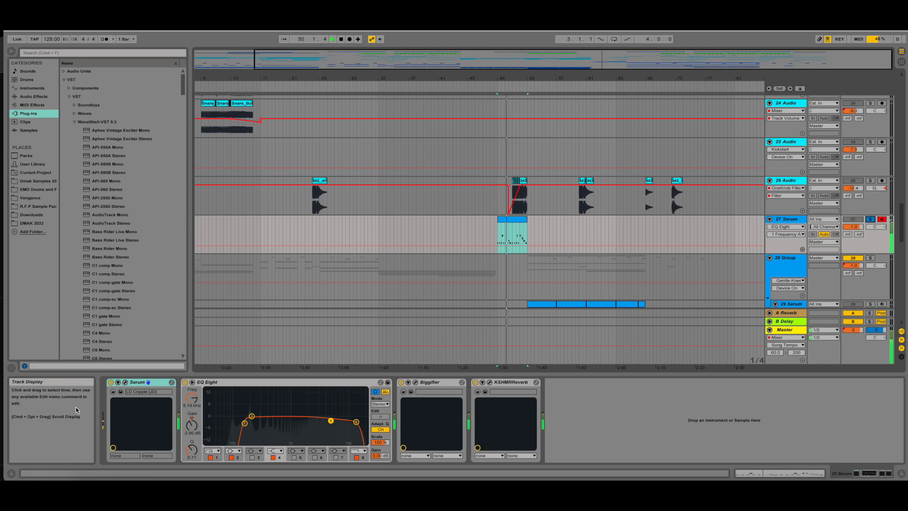
click(125, 386)
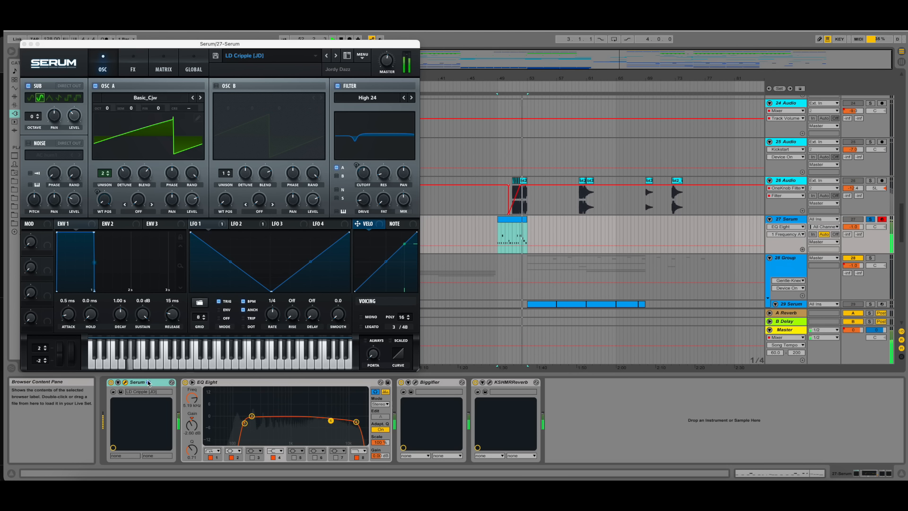
click(125, 384)
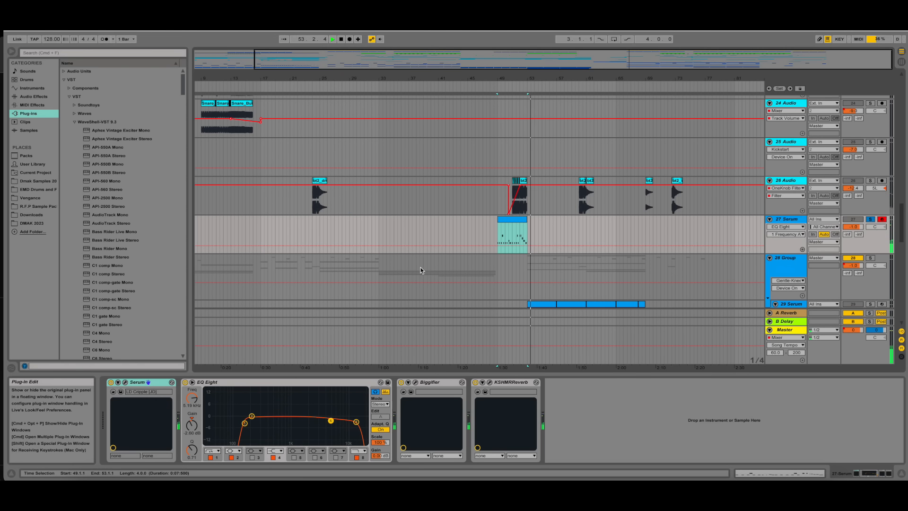
click(500, 237)
Solo track 26 Audio, play it from 51.1.1 and view its OneKnob Filter settings while replaying the section.
scroll(503, 239, up, 3)
scroll(503, 238, down, 4)
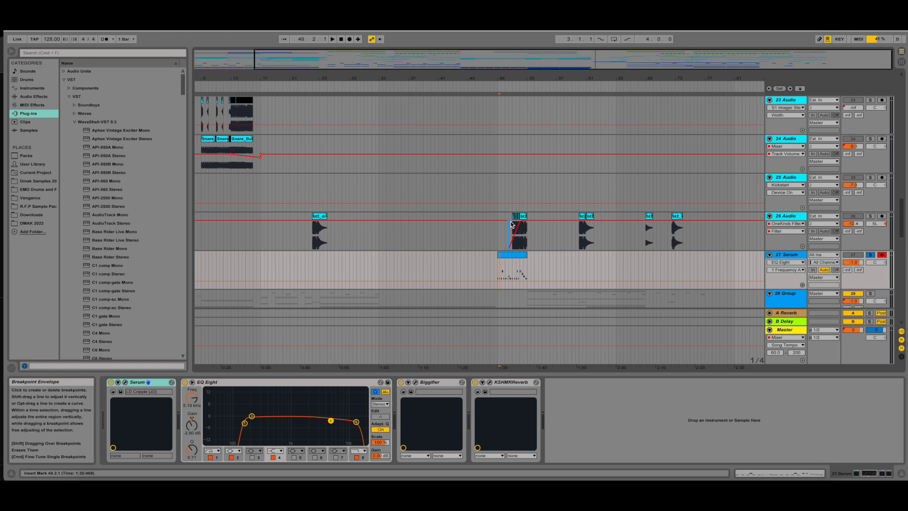
click(514, 222)
click(870, 216)
key(space)
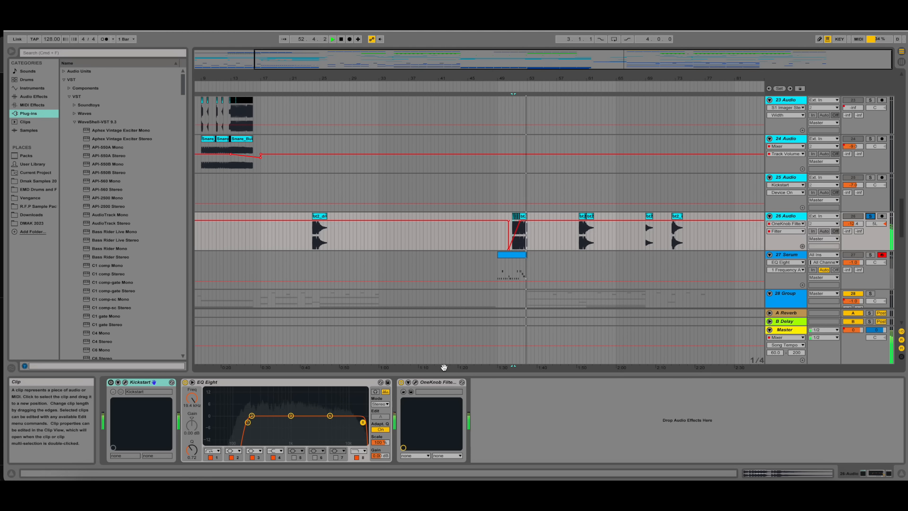
click(416, 382)
key(space)
key(space)
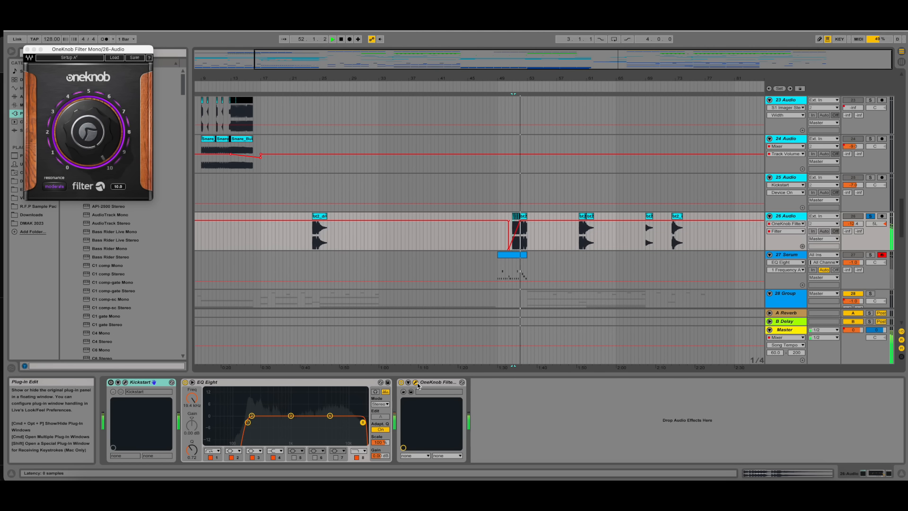
key(space)
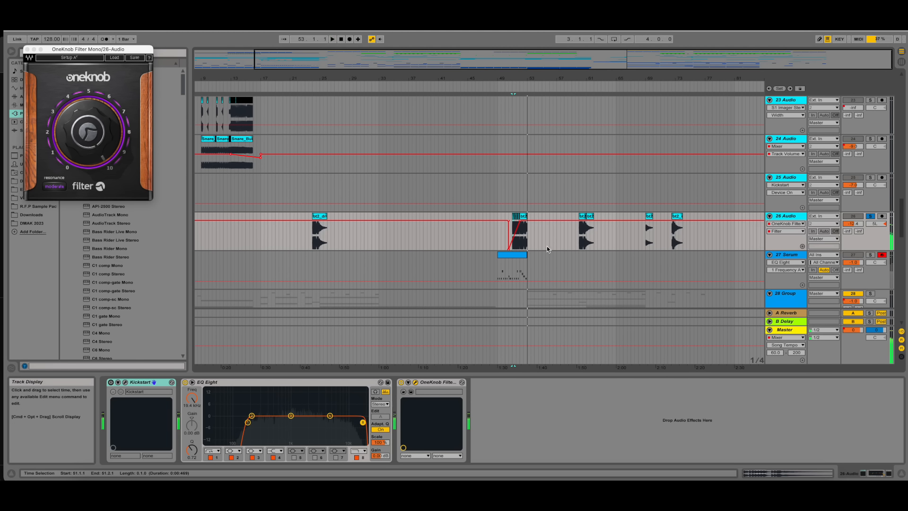
Select track 22 Audio at bar 52, solo it and play it back.
scroll(515, 246, up, 5)
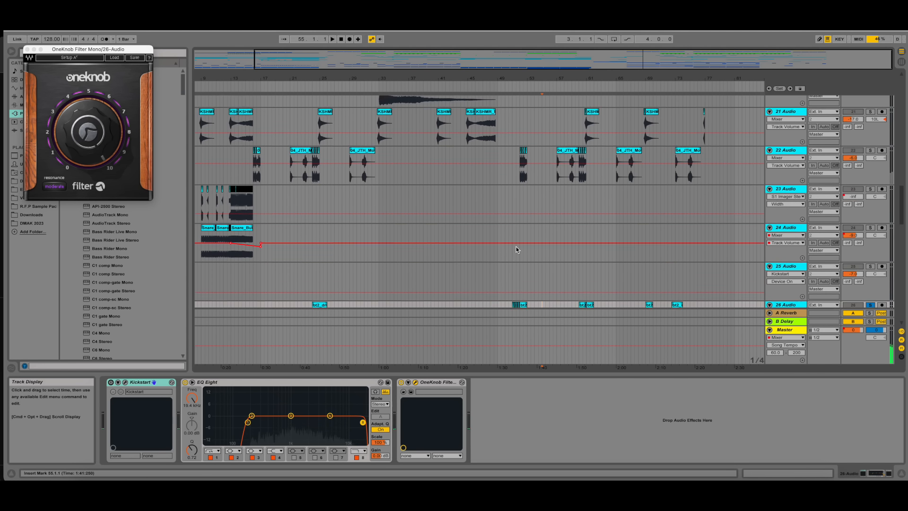
click(524, 230)
click(871, 204)
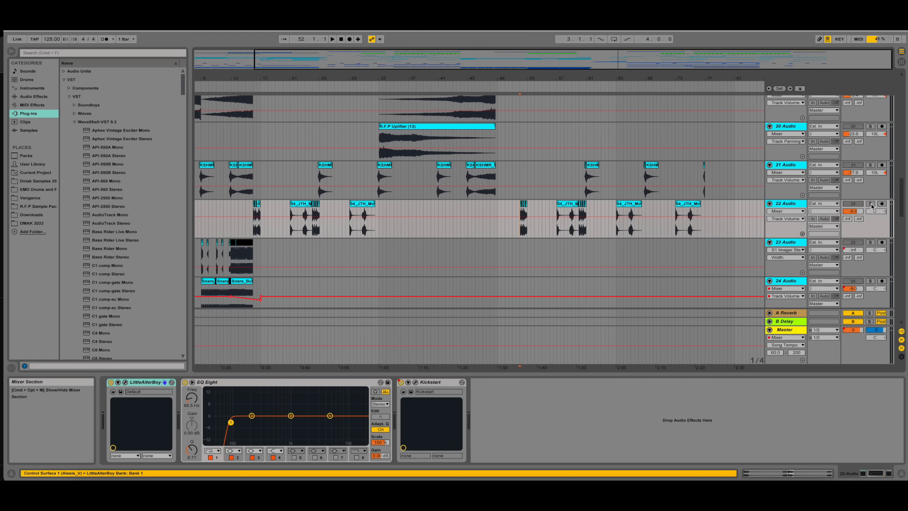
key(space)
click(871, 204)
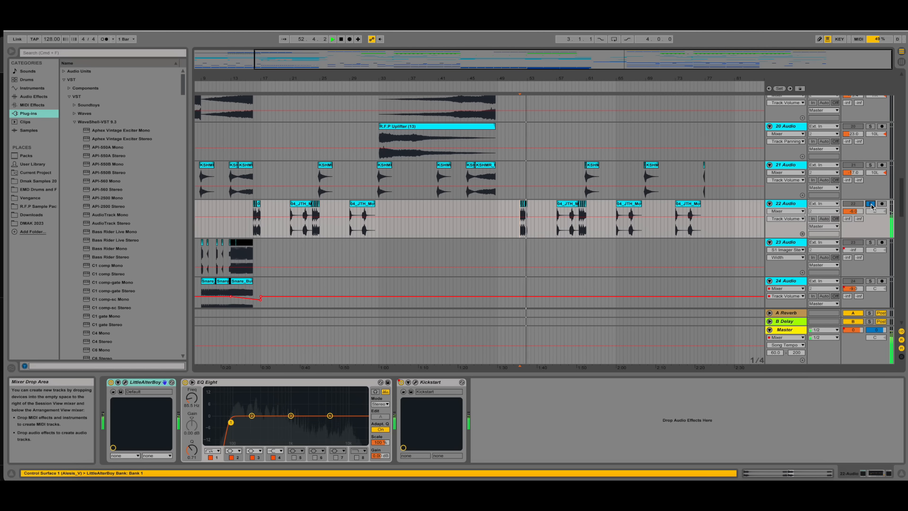
Replay track 22 Audio from bar 52, first in solo and again in the full mix with its solo off.
key(space)
key(space)
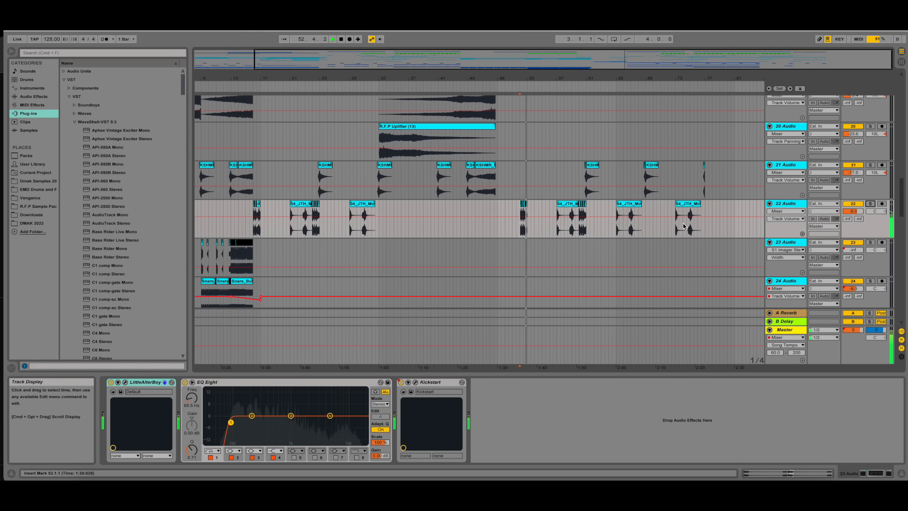
scroll(509, 234, up, 10)
key(space)
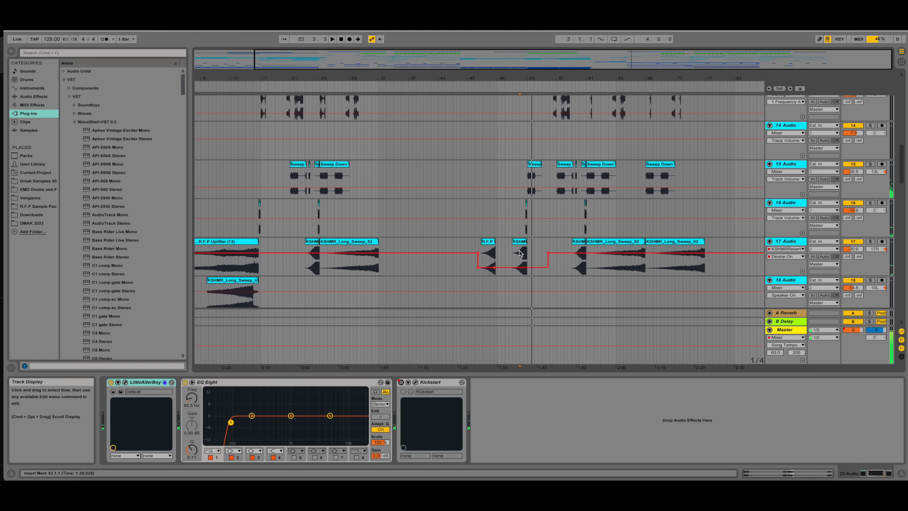
Select track 17 Audio at 52.1.1, solo it and play its short KSHMR sweep clip.
click(519, 253)
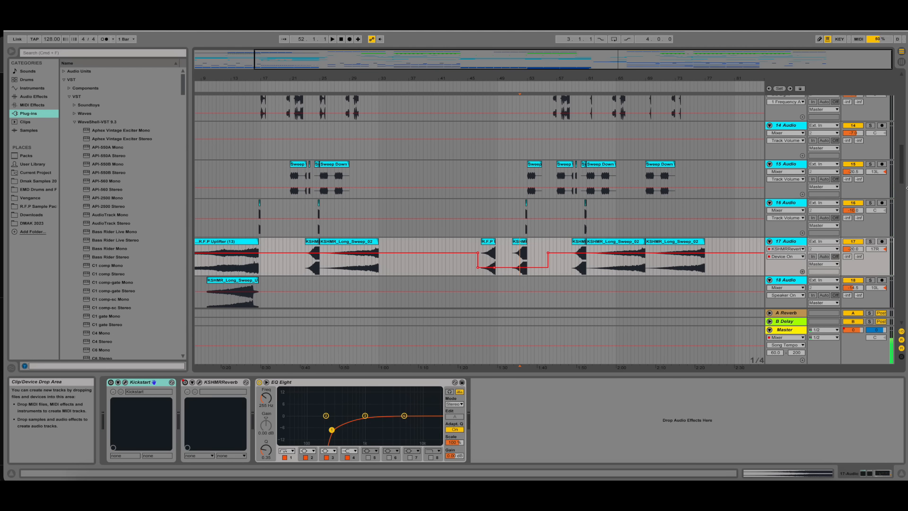
click(870, 241)
key(space)
key(space)
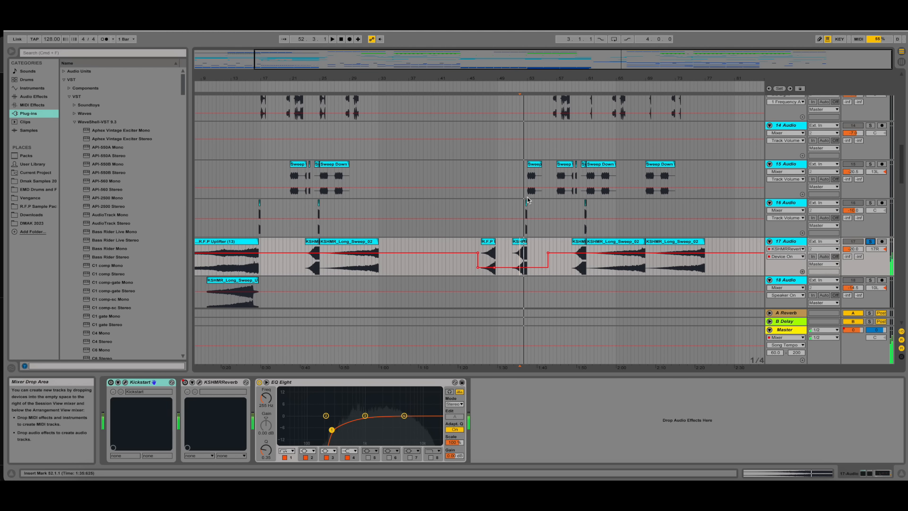
Select track 15 Audio at its 57.1.1 sweep clip, solo it, play it back and end the solo.
scroll(522, 198, up, 20)
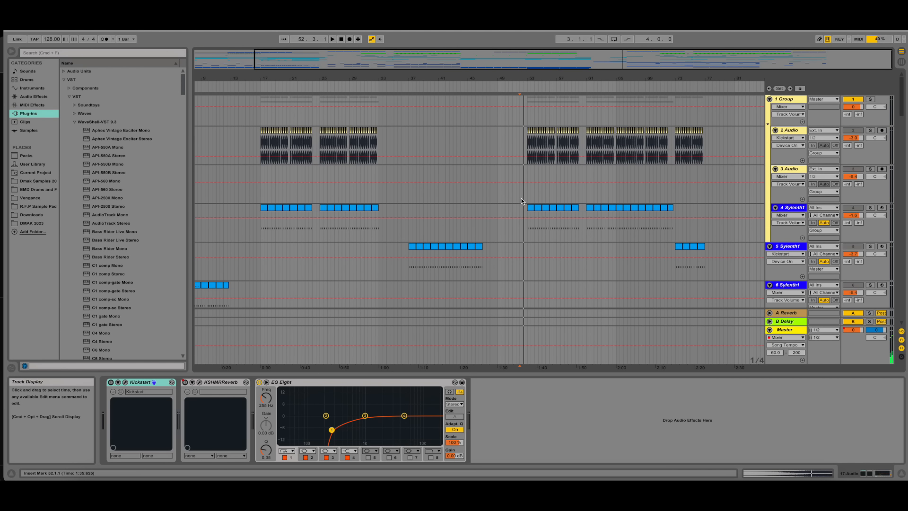
scroll(521, 198, down, 15)
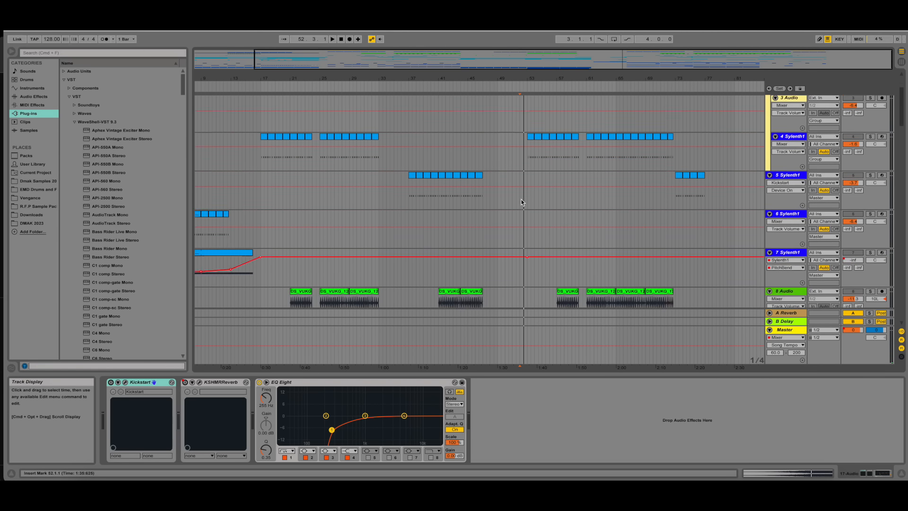
scroll(522, 202, down, 10)
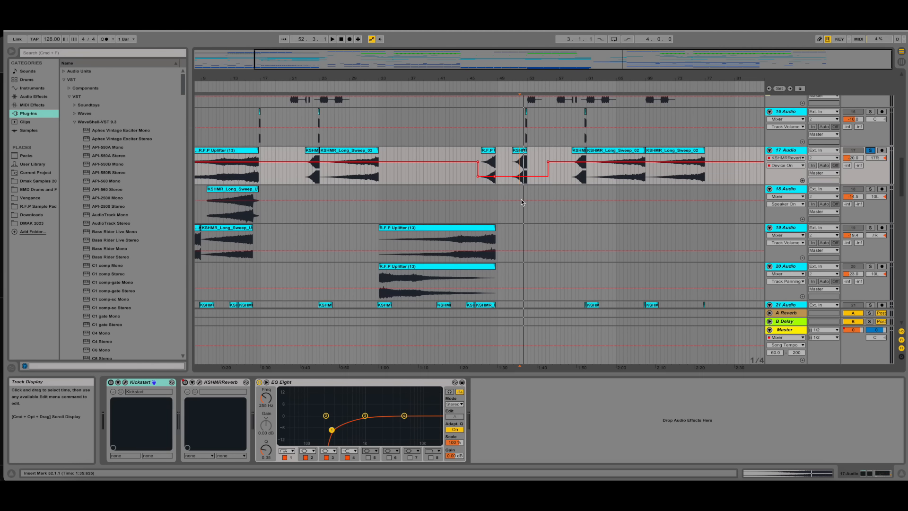
scroll(521, 200, up, 2)
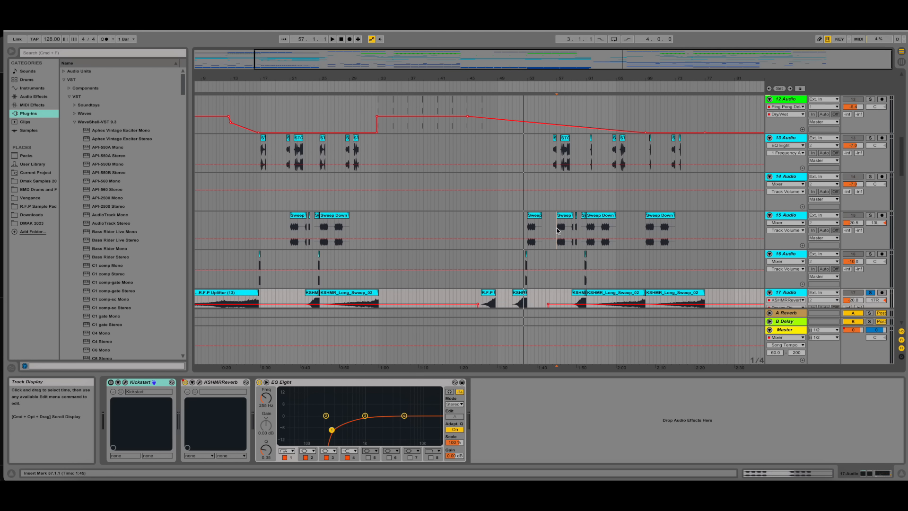
click(561, 230)
click(870, 215)
key(space)
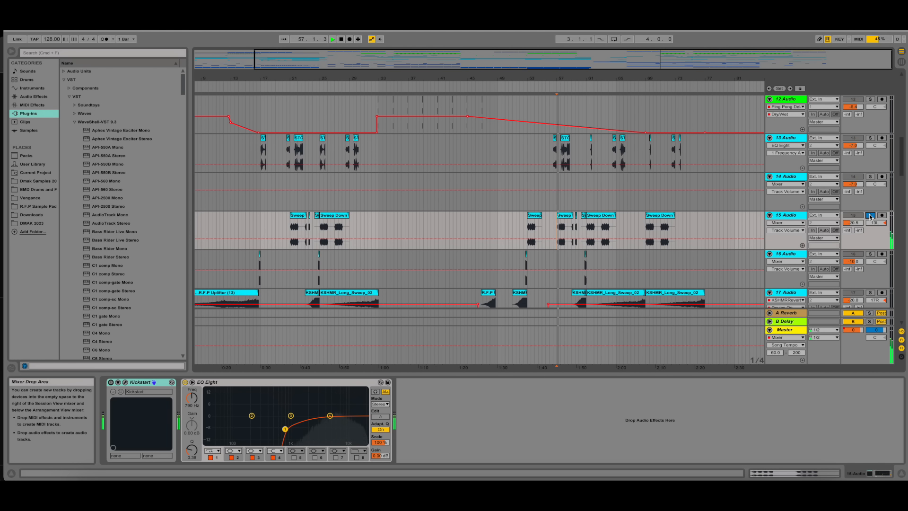
key(space)
click(869, 215)
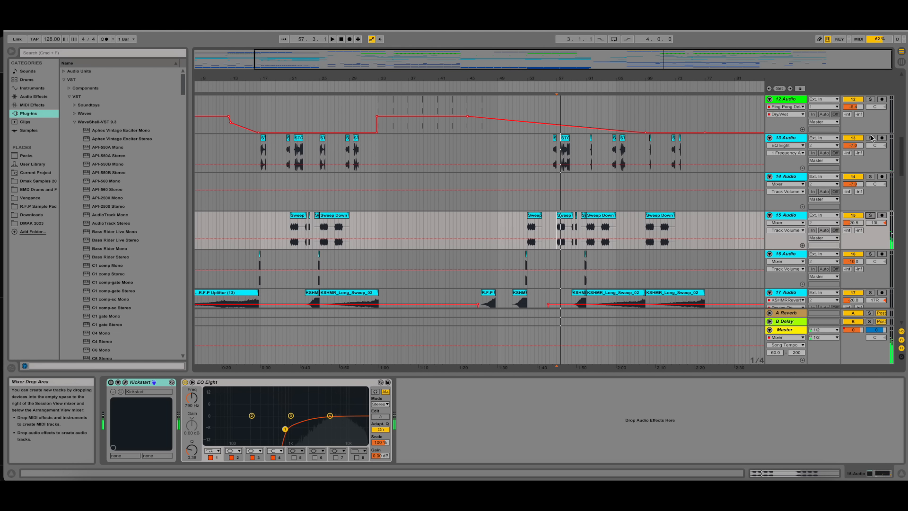
Solo track 13 Audio, play it back around bar 57 and end the solo.
click(870, 137)
key(space)
click(870, 138)
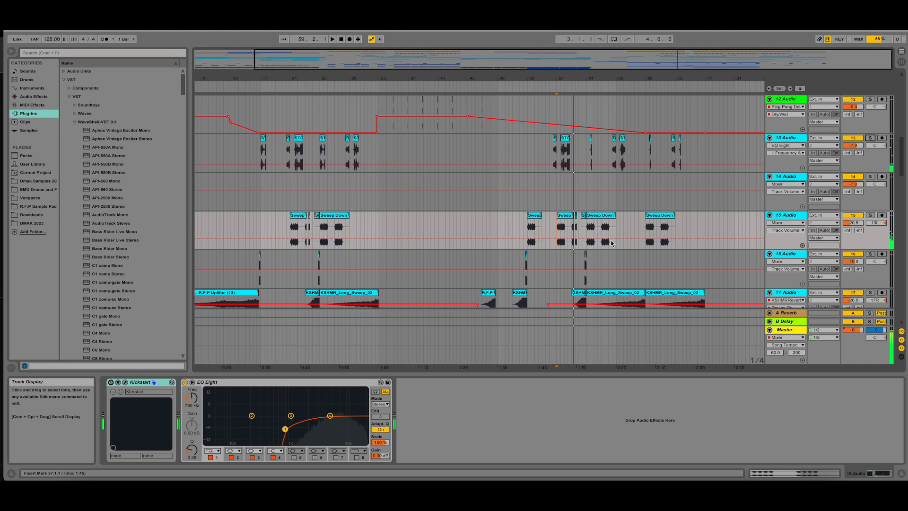
Select track 22 Audio and move the insert marker to 51.4.1 at the start of its short clip.
scroll(611, 242, down, 10)
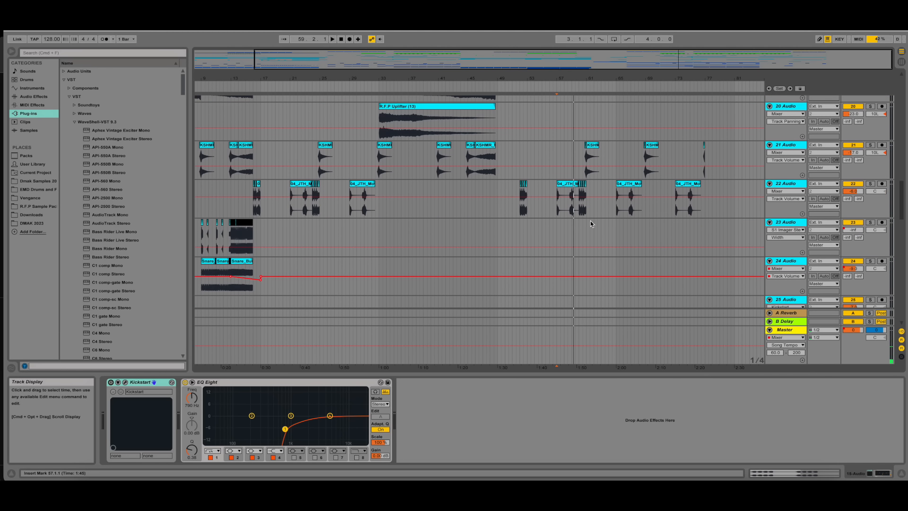
click(555, 208)
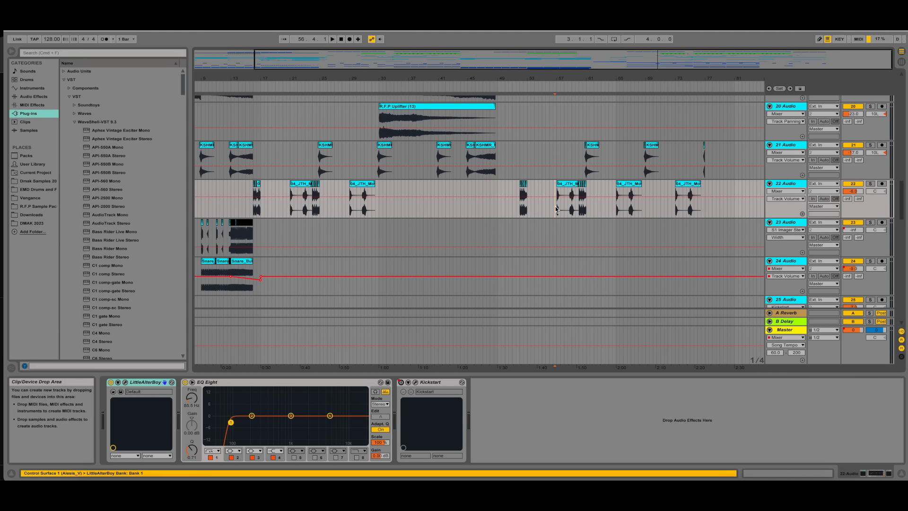
click(519, 204)
Examine the clips and automation of the Serum and Sylenth1 tracks in group 28 around bars 49 to 61.
scroll(553, 212, down, 10)
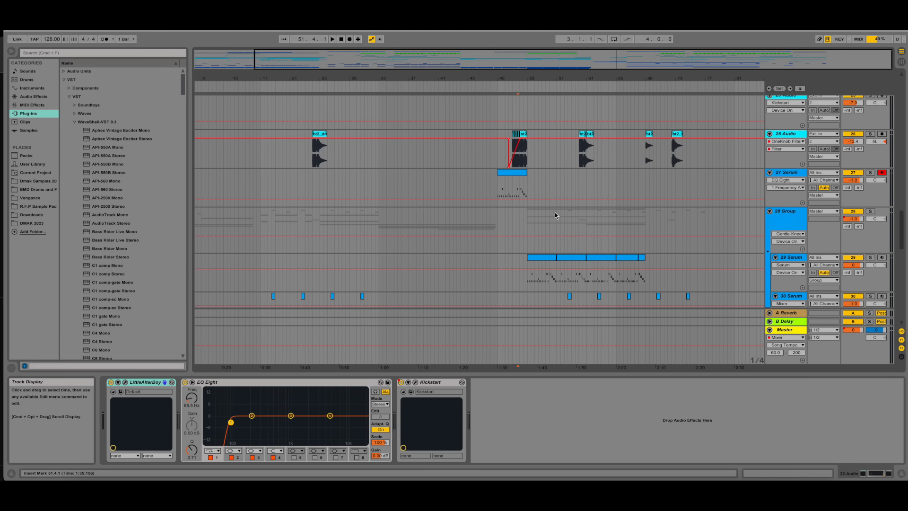
scroll(526, 195, down, 10)
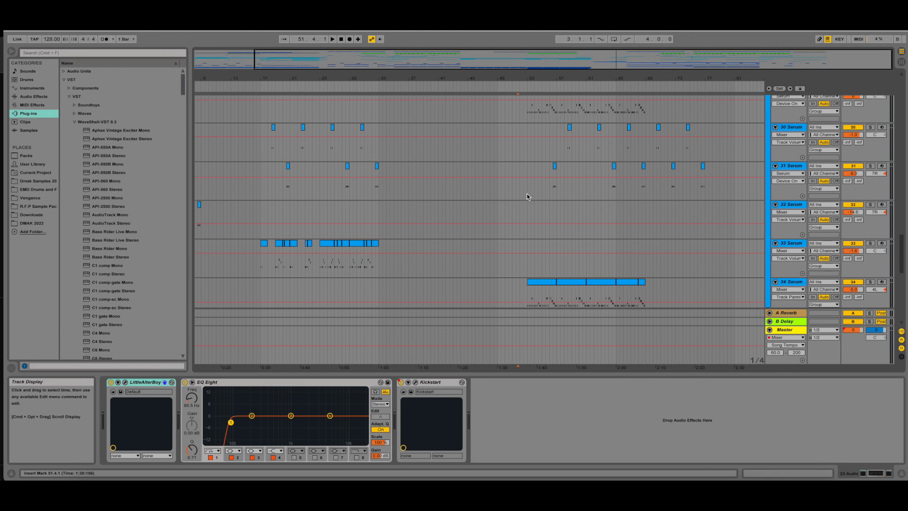
scroll(553, 229, down, 8)
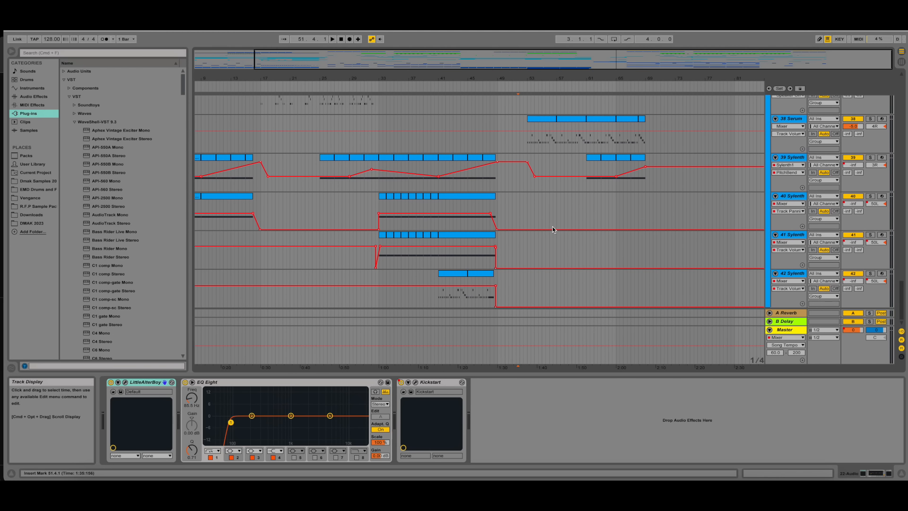
scroll(543, 226, up, 5)
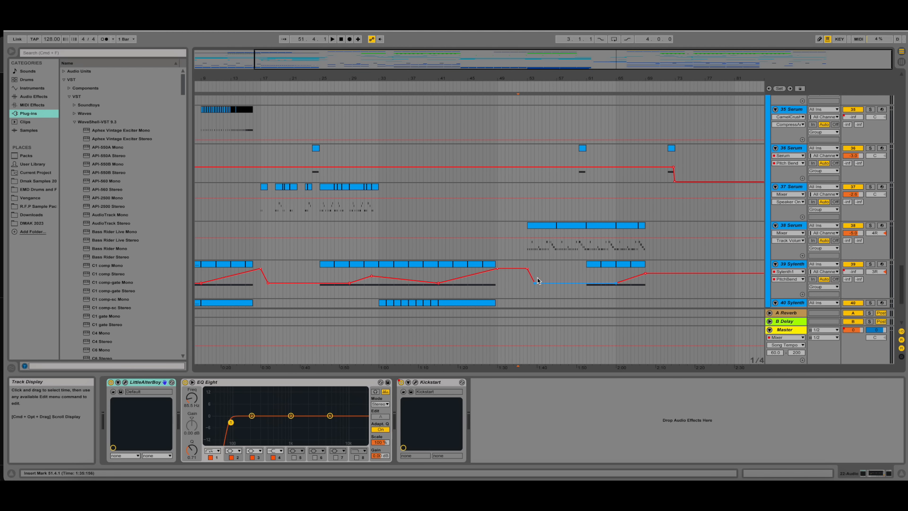
scroll(537, 269, left, 3)
scroll(537, 260, up, 4)
scroll(537, 260, up, 7)
scroll(537, 260, right, 3)
scroll(538, 260, down, 3)
Select track 27 Serum at 49.2.1 and play the mix from there.
click(501, 263)
click(500, 263)
key(space)
Play the mix from 53.1.1 on track 29 Serum and highlight the track's full run of clips from bar 53.
scroll(520, 264, down, 3)
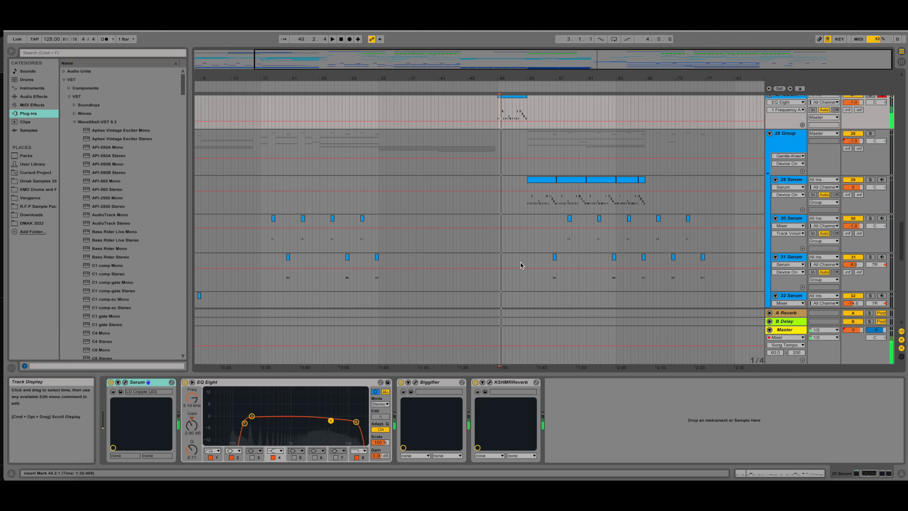
click(528, 204)
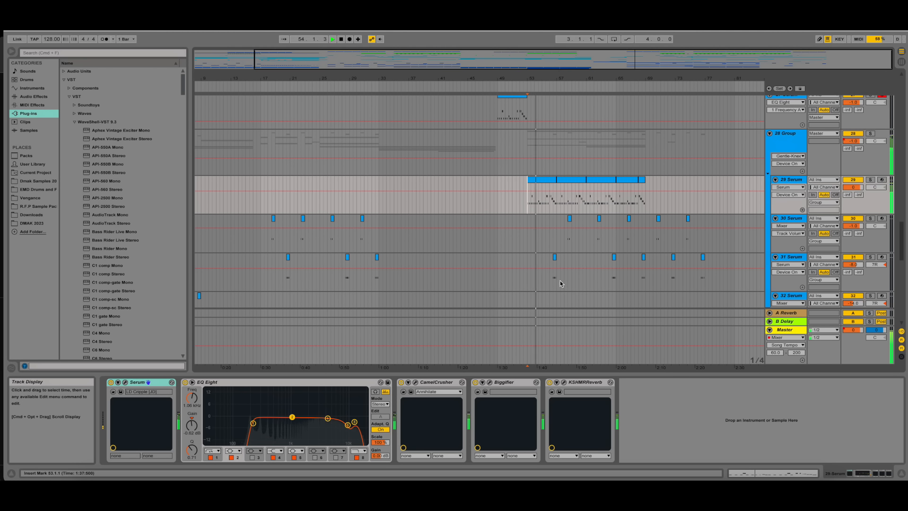
scroll(558, 282, left, 1)
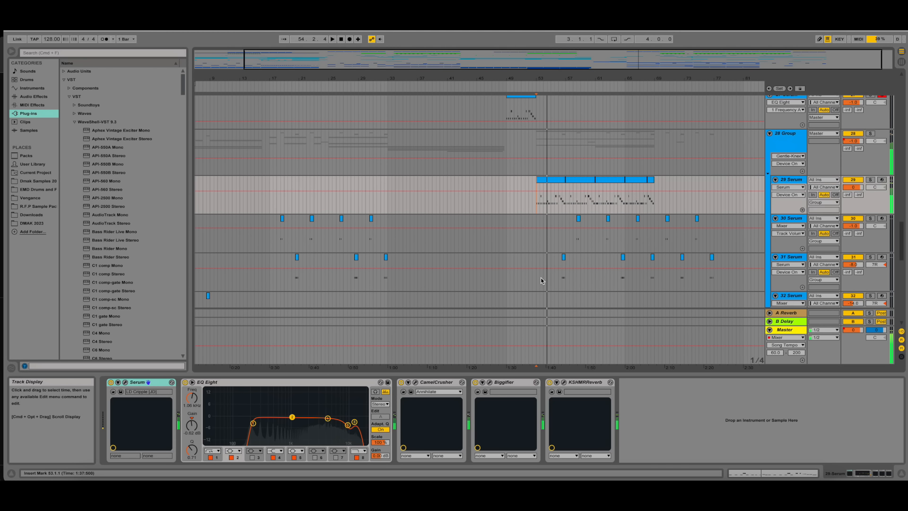
scroll(541, 281, left, 5)
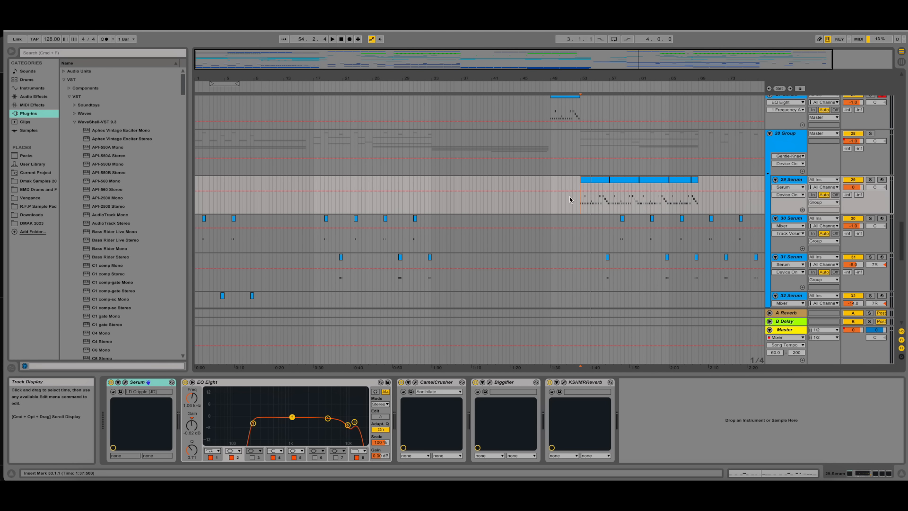
drag(574, 198, 709, 202)
click(707, 202)
drag(580, 203, 705, 203)
click(705, 203)
Select track 34 Serum at the start of its bar 53 clips, solo it and play it.
scroll(609, 226, down, 5)
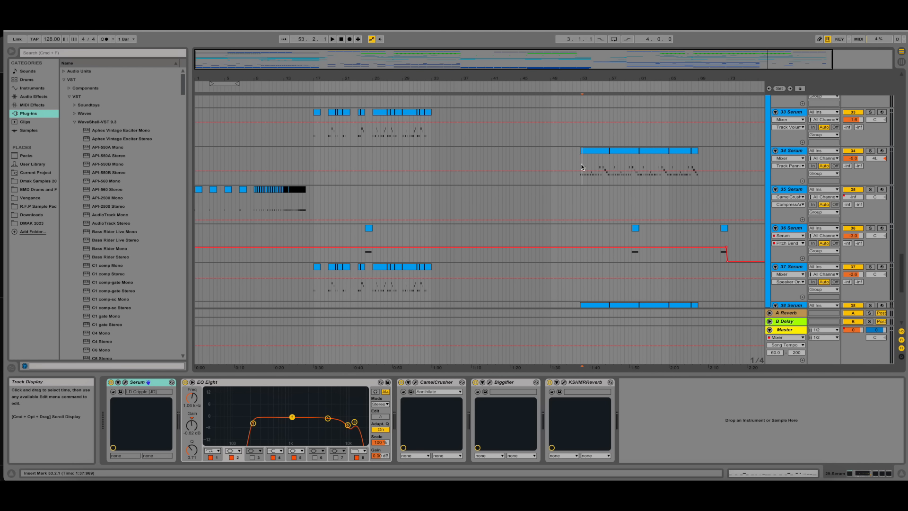
click(582, 163)
click(873, 151)
key(space)
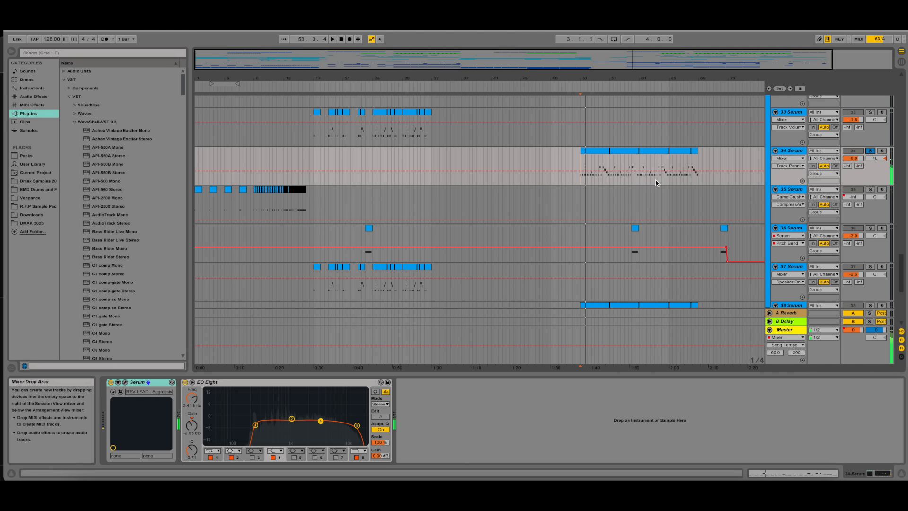
Solo track 38 Serum, play it from bar 53 and select the track at 53.2.1 to view its devices.
scroll(659, 182, up, 3)
scroll(657, 182, down, 6)
scroll(655, 183, down, 3)
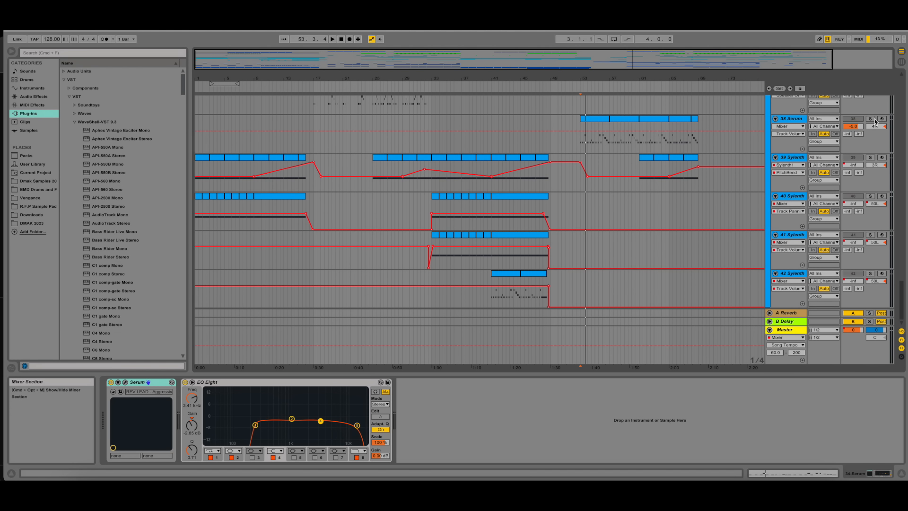
click(873, 120)
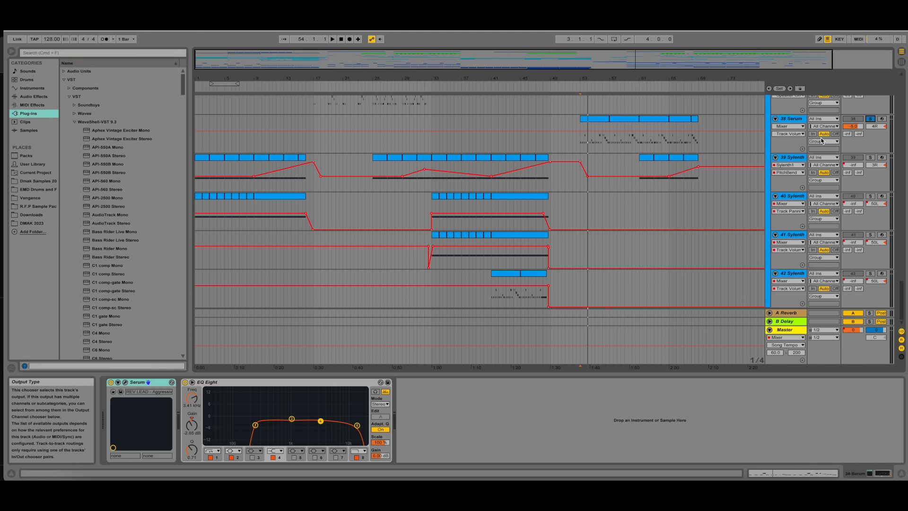
key(space)
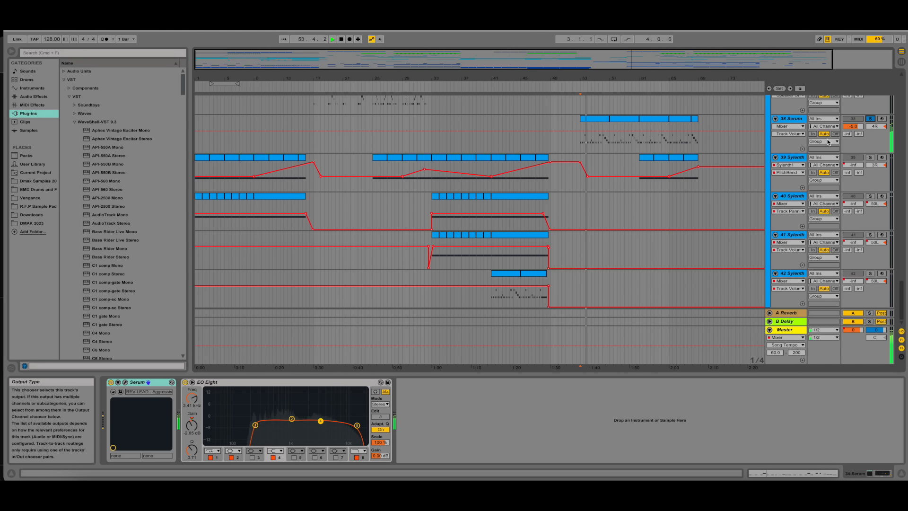
click(582, 144)
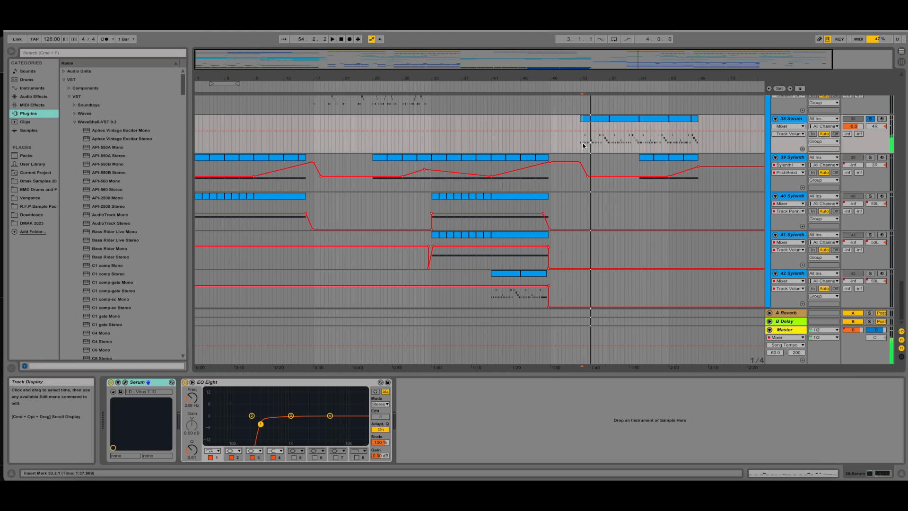
key(space)
Select the 28 Group track to view its effect chain, then open and close the S1 Imager Stereo window.
scroll(600, 157, up, 20)
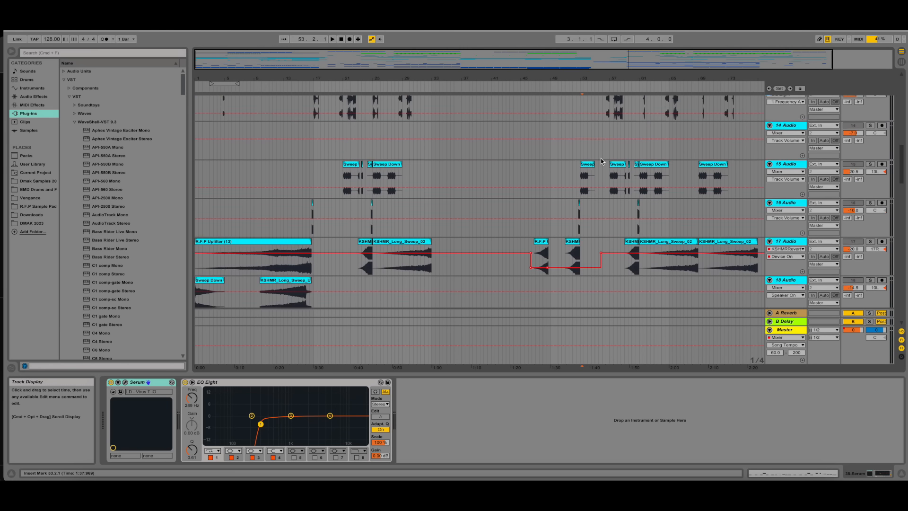
scroll(601, 158, up, 5)
scroll(720, 208, down, 8)
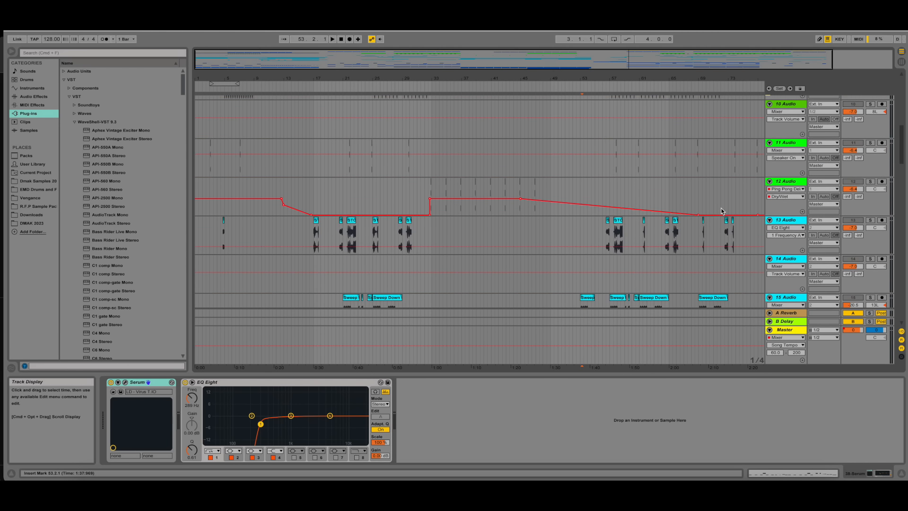
scroll(720, 211, down, 10)
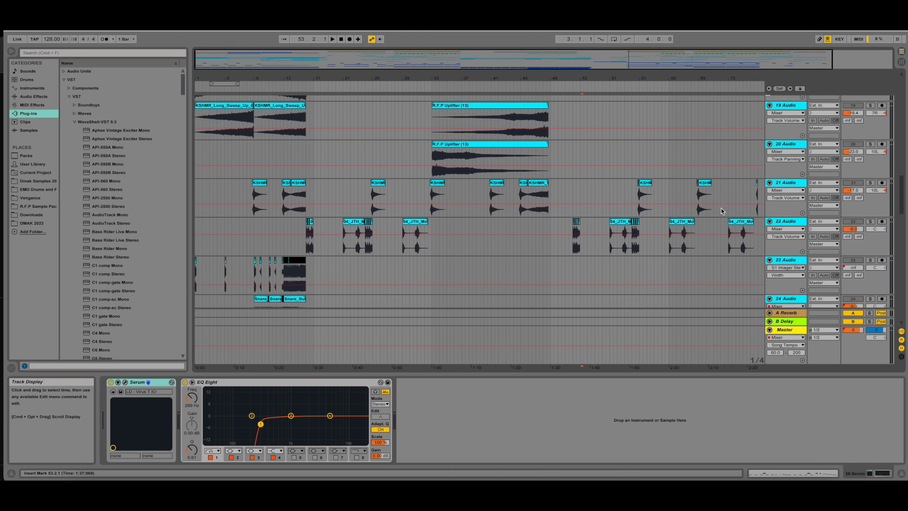
scroll(722, 211, down, 5)
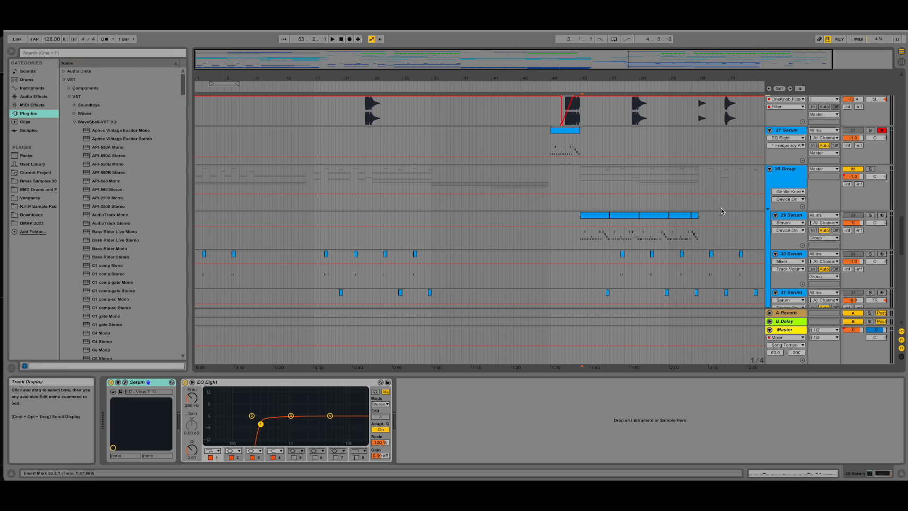
click(796, 133)
click(802, 171)
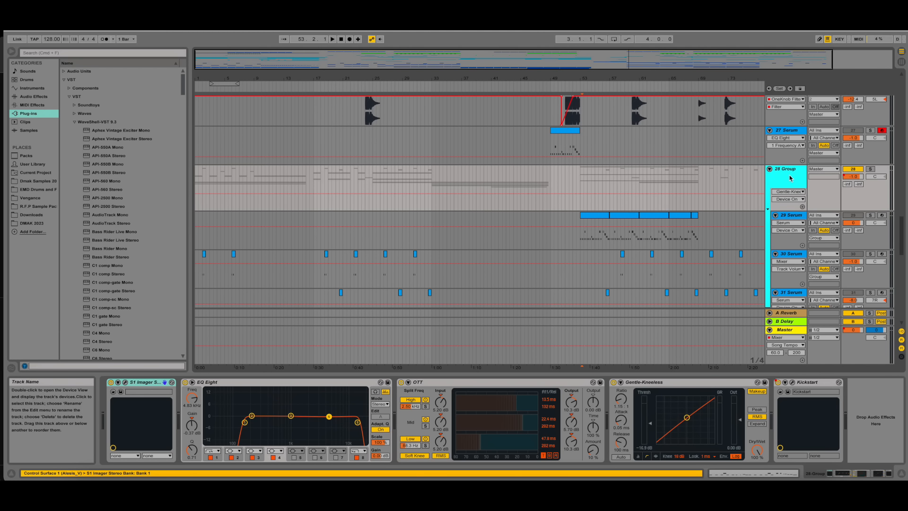
scroll(424, 295, down, 2)
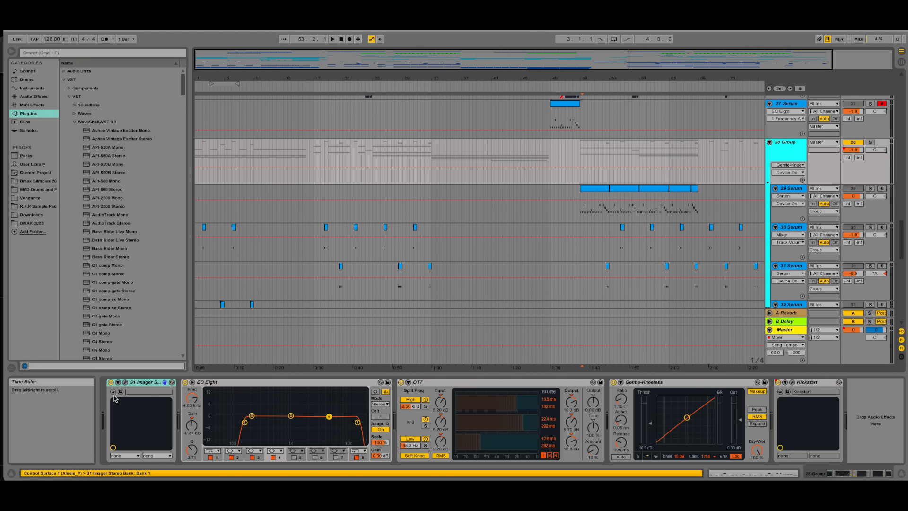
click(125, 382)
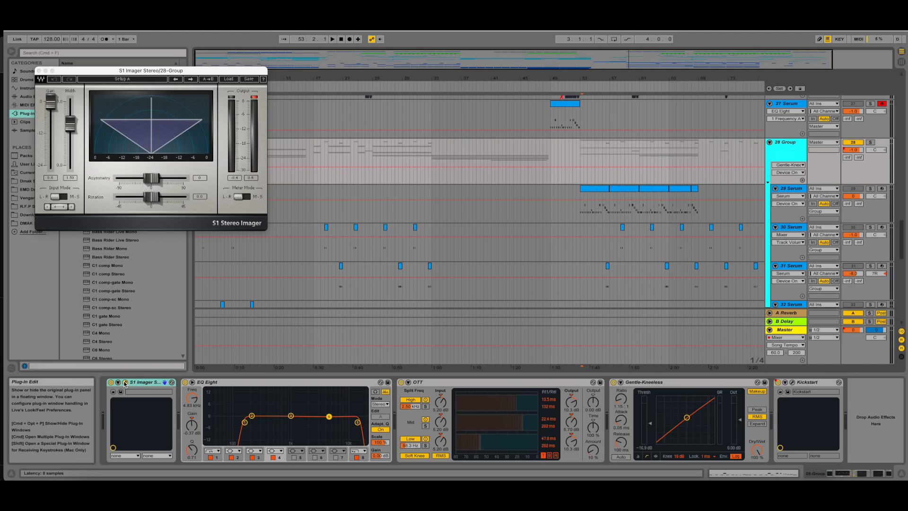
click(125, 382)
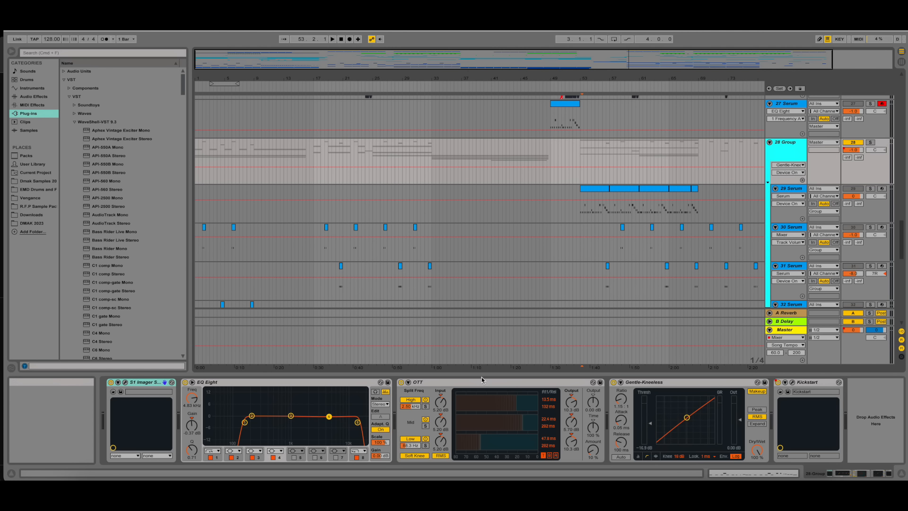
Inspect the Gentle-Kneeless compressor on the 28 Group track, and open and close the Kickstart plug-in window.
click(676, 386)
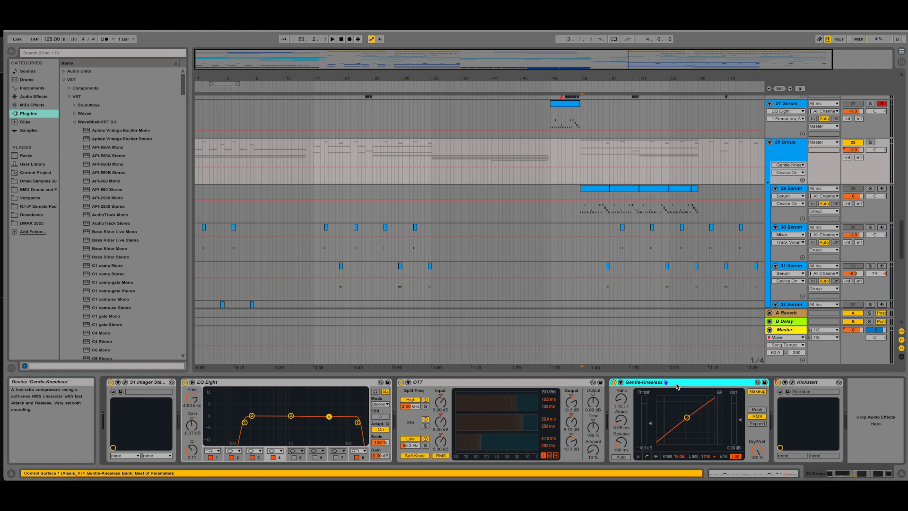
click(818, 385)
click(793, 383)
click(793, 382)
click(793, 383)
click(793, 383)
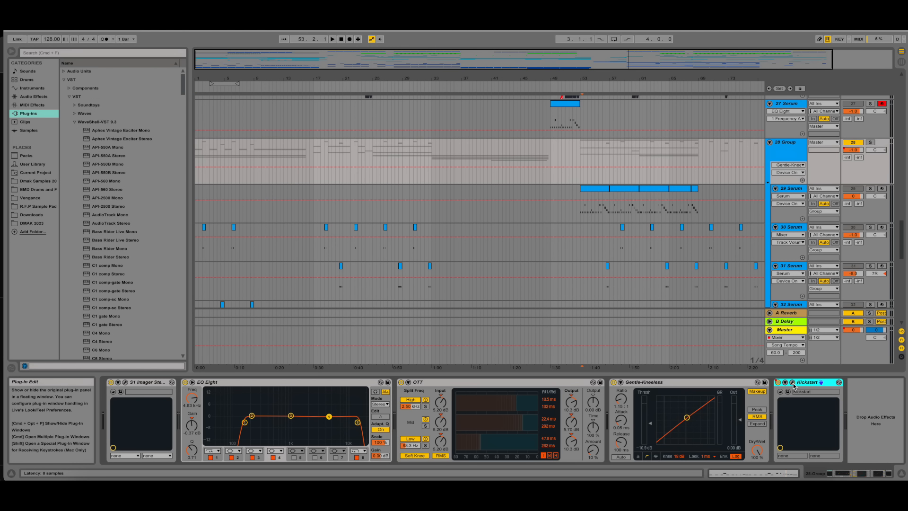
click(672, 385)
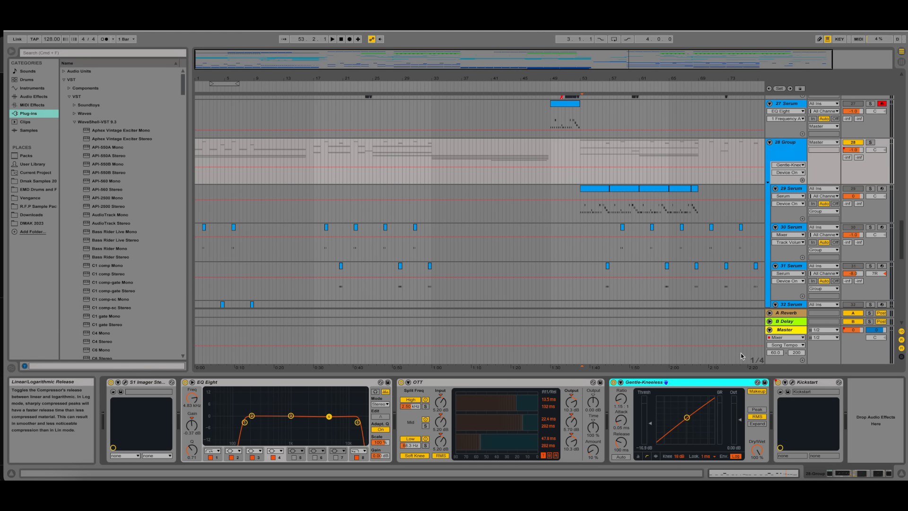
Solo the 28 Group track and play it, comparing the sound with OTT and Gentle-Kneeless bypassed and enabled.
click(869, 143)
key(space)
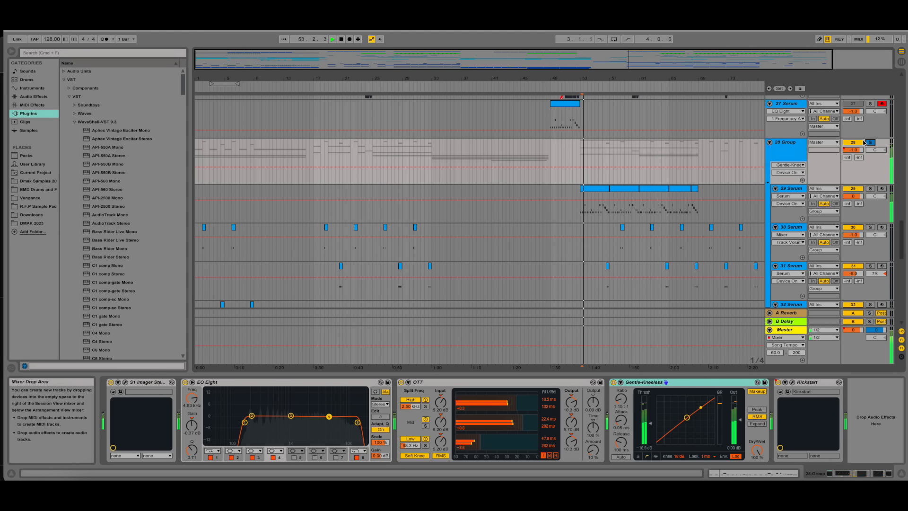
click(401, 382)
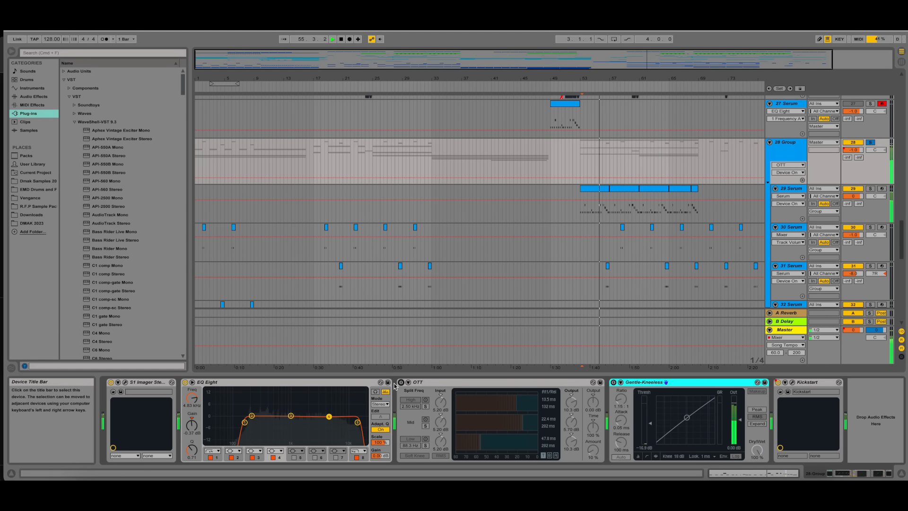
click(401, 382)
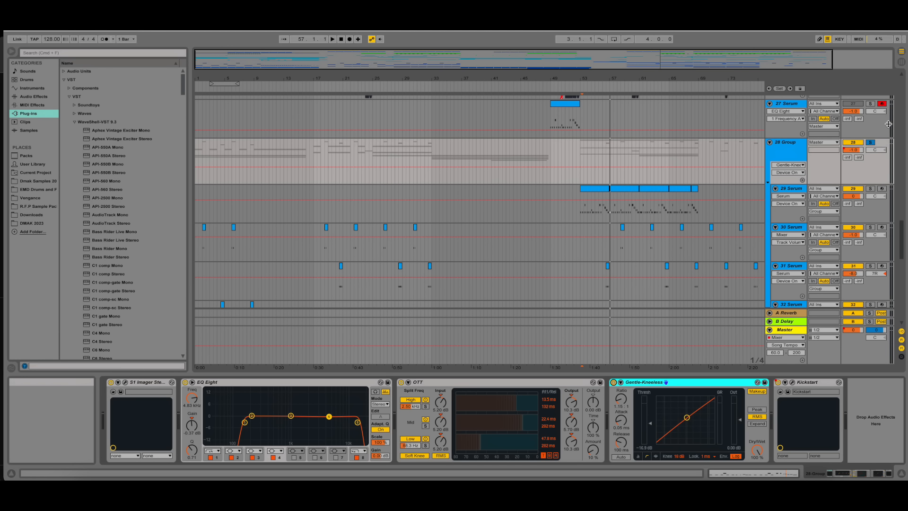
Show the Master track's effect chain in Session View, and open and close the Endless Smile and Aphex Vintage Exciter windows.
click(901, 62)
click(879, 60)
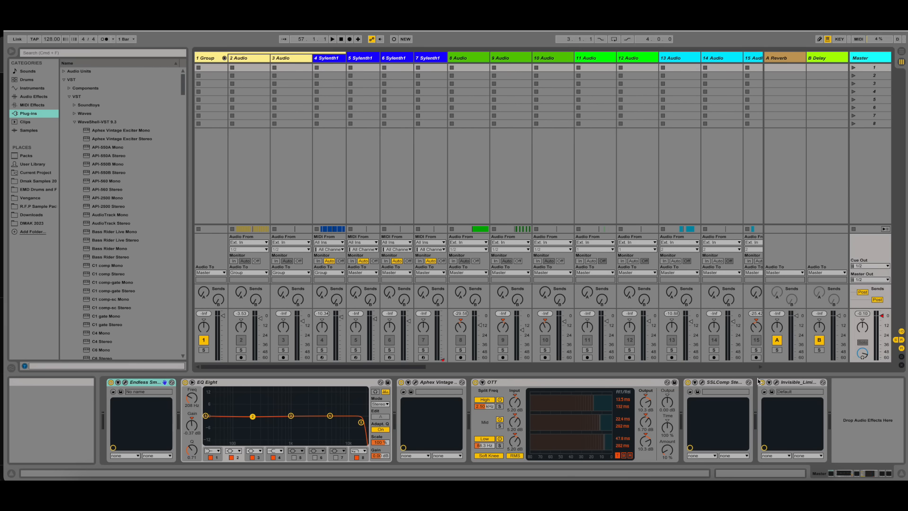
click(125, 382)
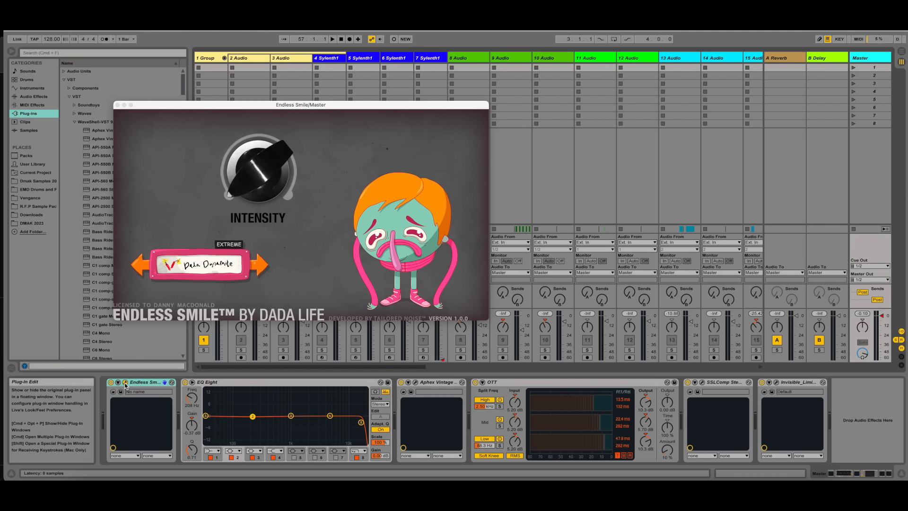
click(125, 383)
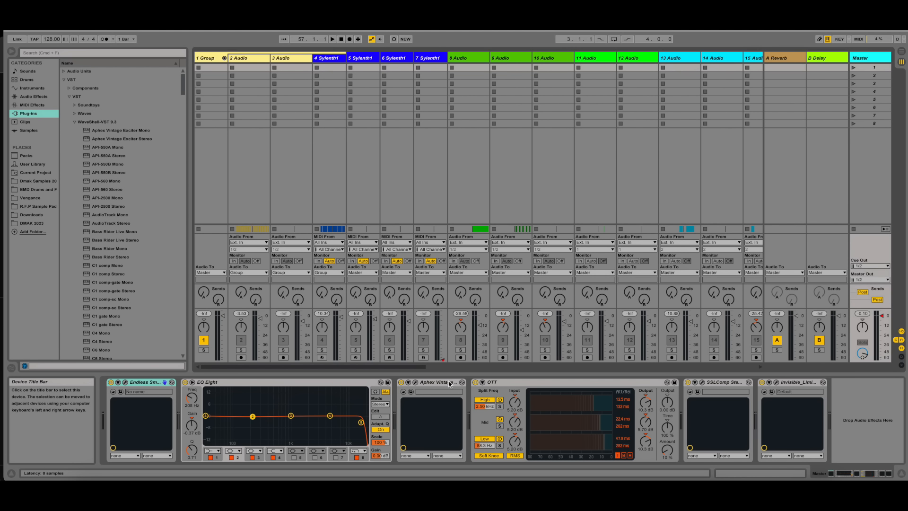
click(415, 382)
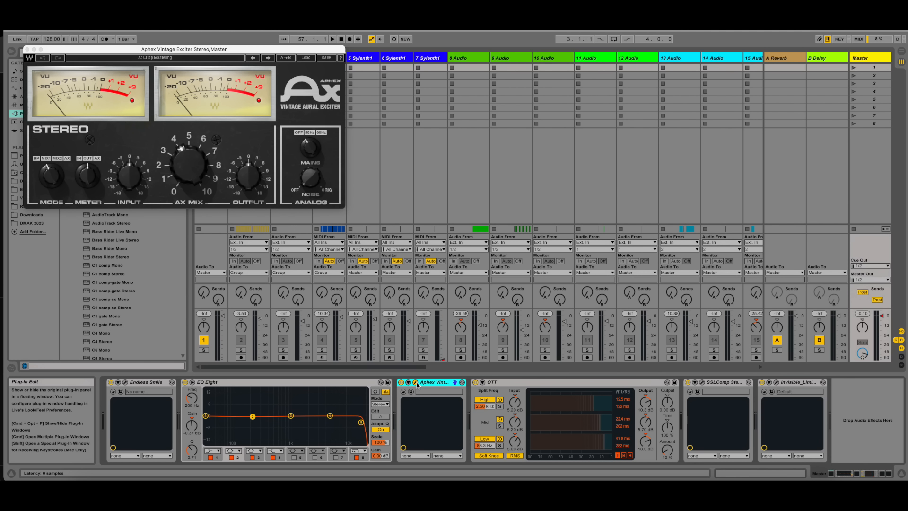
click(416, 383)
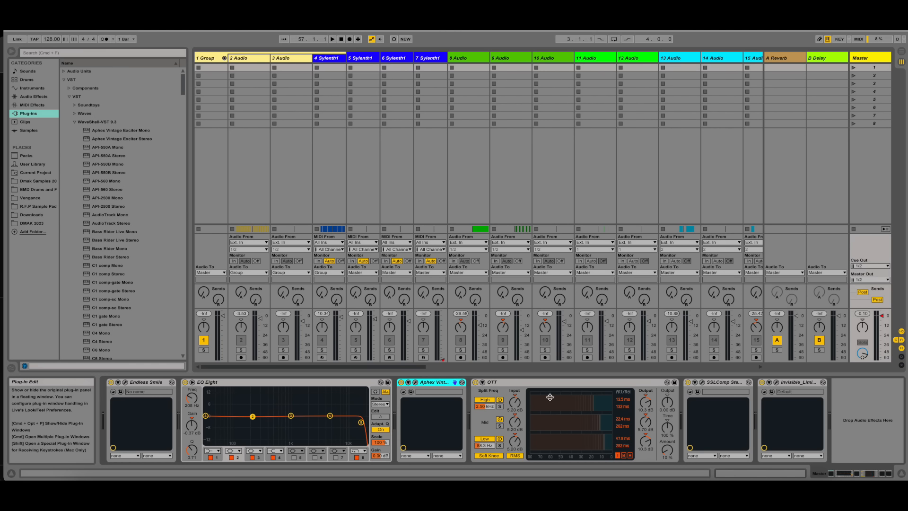
Select OTT on the Master, view the SSLComp Stereo window and close it, and open the Invisible Limiter window.
click(515, 384)
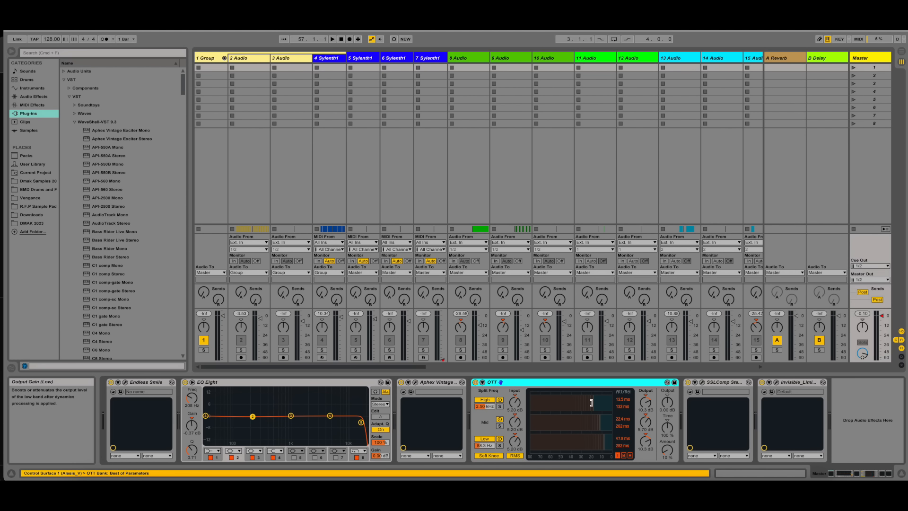
click(702, 383)
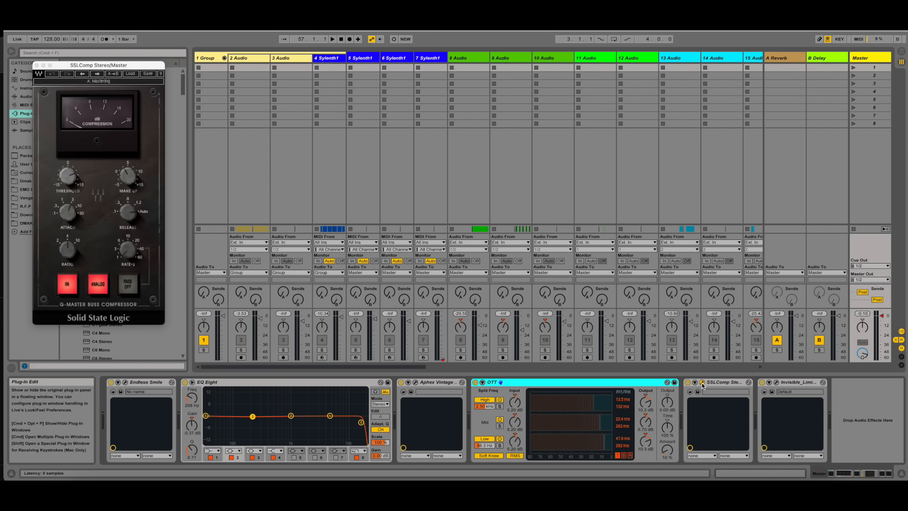
click(702, 383)
click(776, 382)
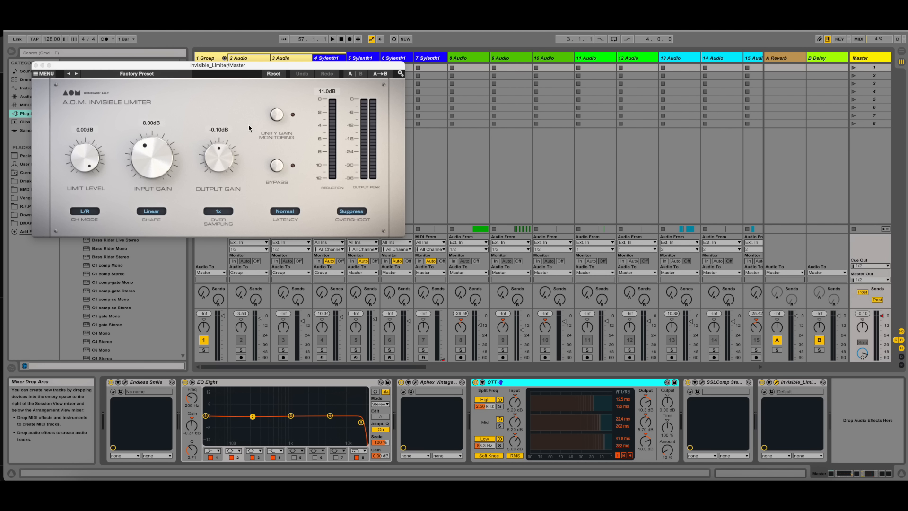
Clear the track solo and play the full mix with the Invisible Limiter window open.
key(space)
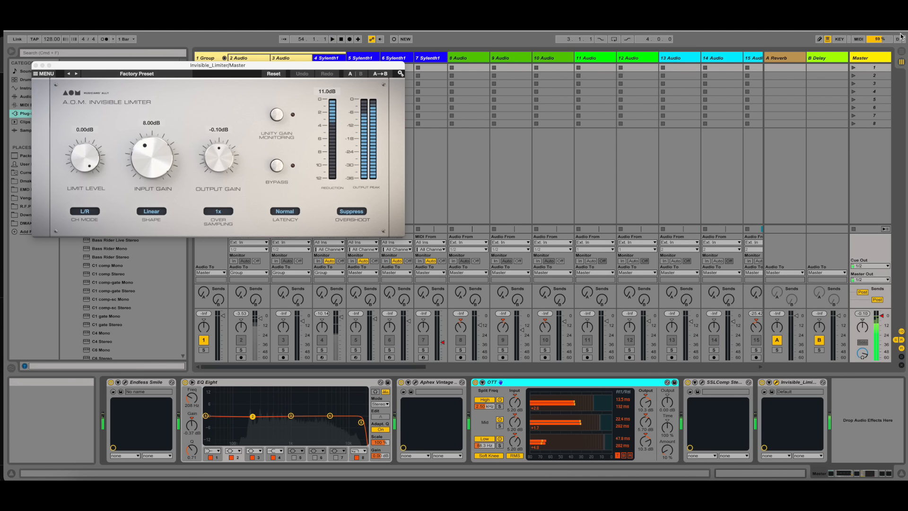
click(204, 349)
key(space)
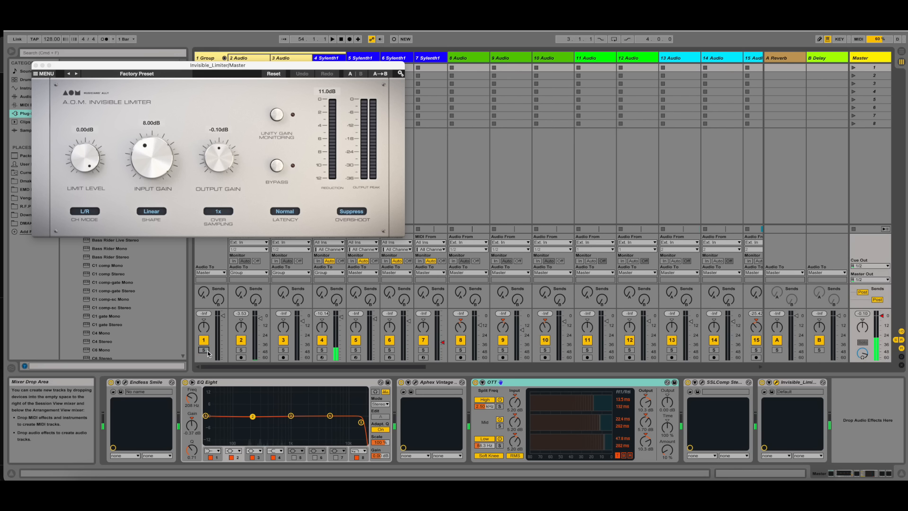
Bypass and re-enable the Invisible Limiter on the Master during playback to compare the mix with and without it.
click(761, 383)
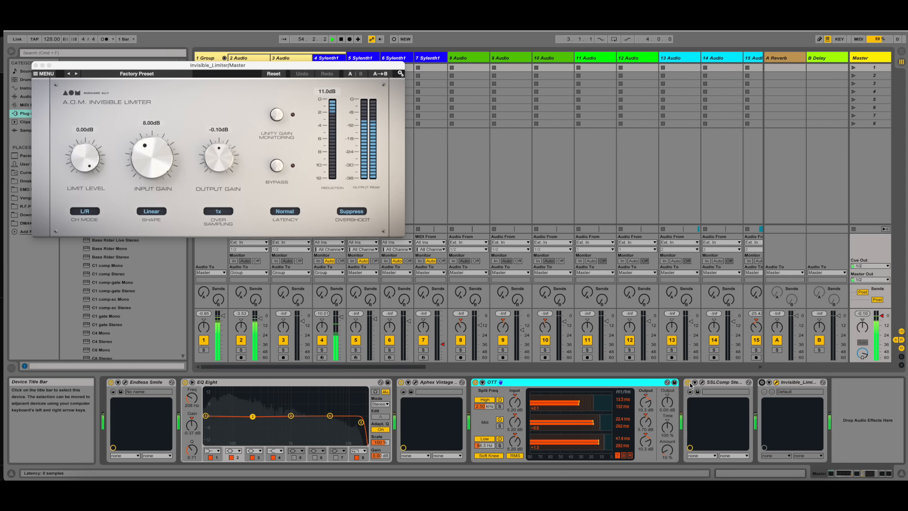
click(762, 382)
click(762, 382)
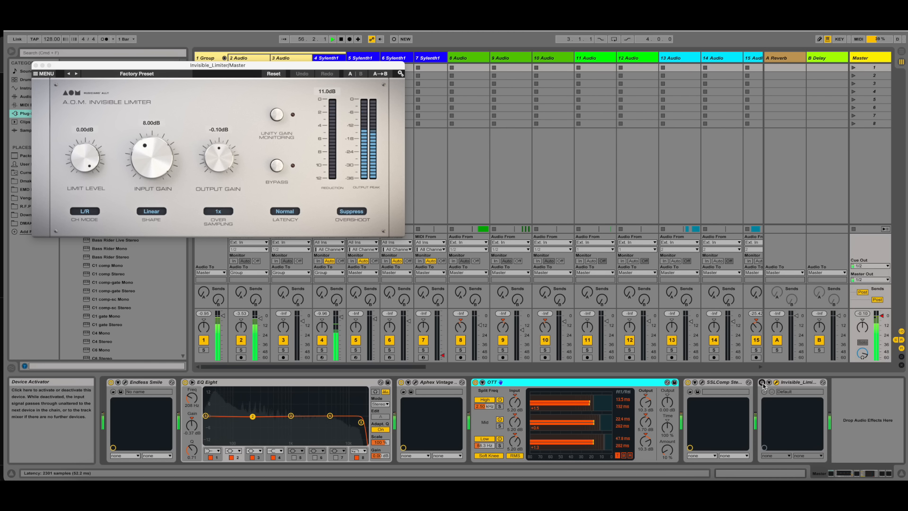
click(761, 382)
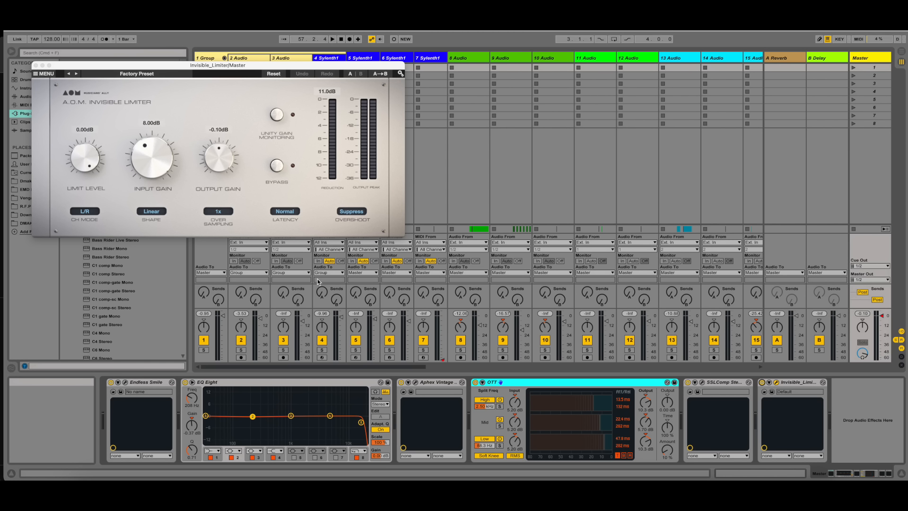
Close the Invisible Limiter window and look through the mixer channels up to track 42 Sylenth1.
scroll(317, 279, right, 3)
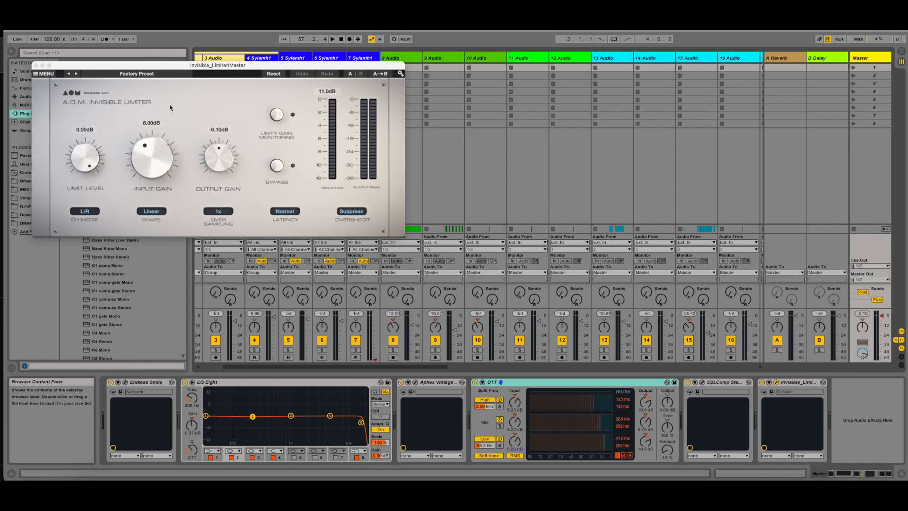
click(36, 66)
scroll(494, 335, left, 3)
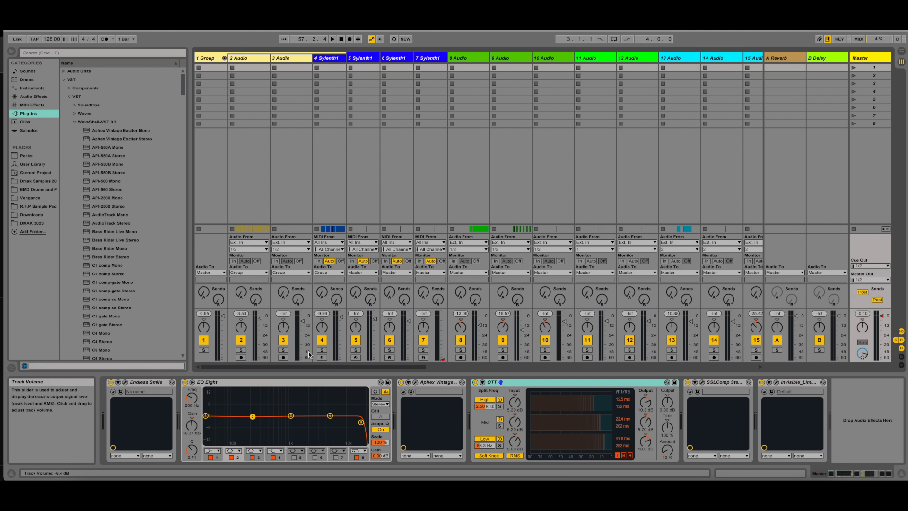
scroll(399, 332, right, 10)
scroll(400, 332, right, 5)
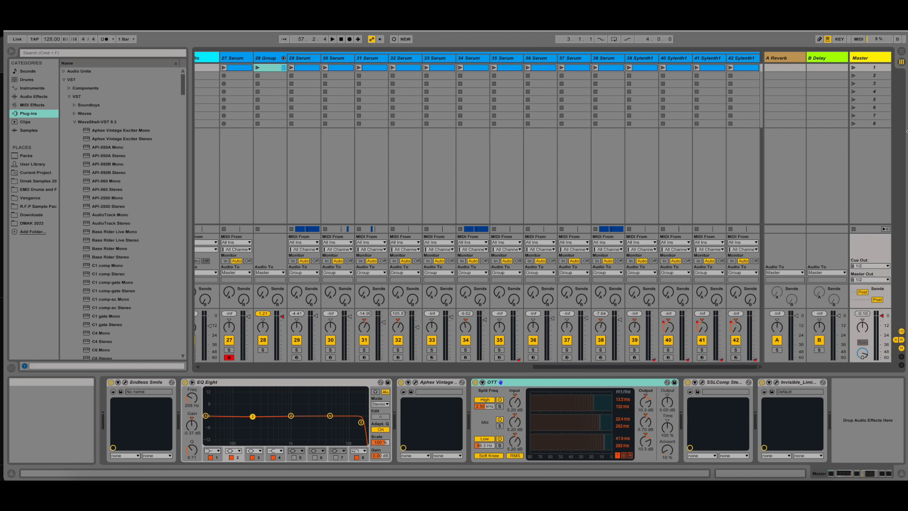
Return to Arrangement View and show the first tracks, from 1 Group to 6 Sylenth1, from the start of the song.
click(901, 52)
scroll(602, 234, up, 15)
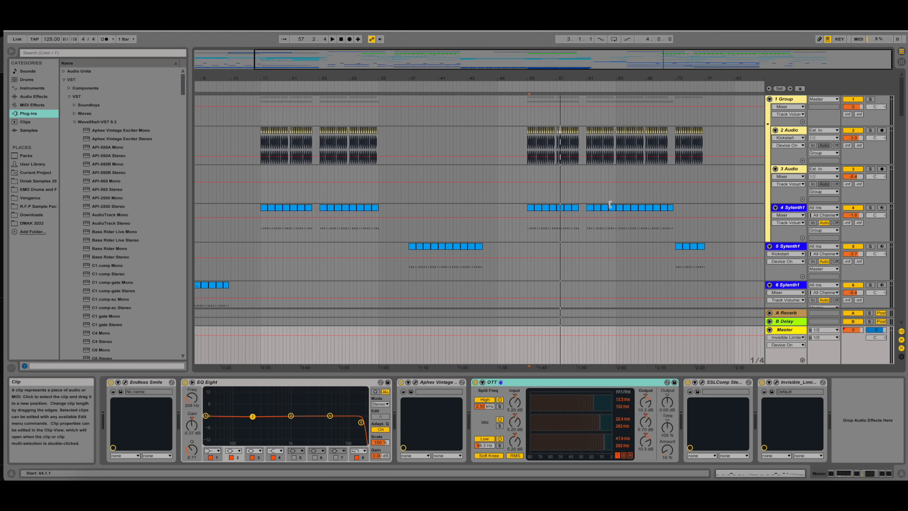
scroll(473, 244, left, 5)
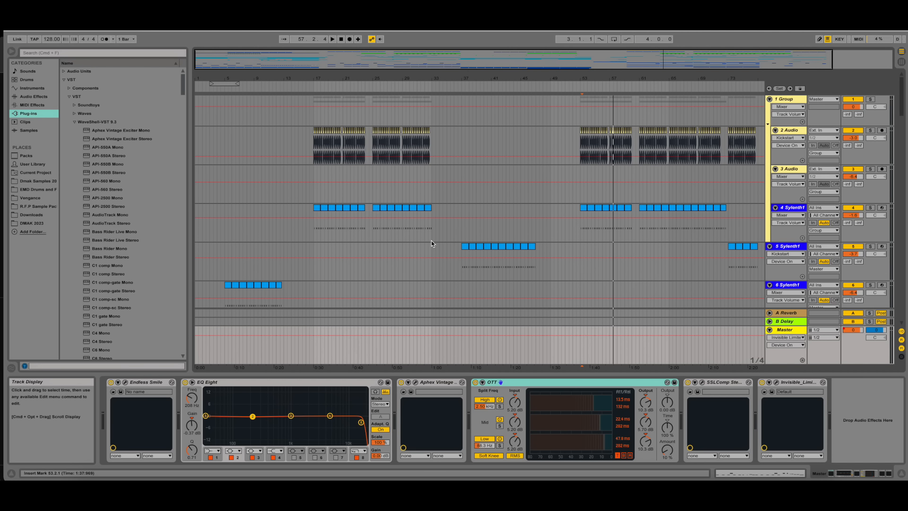